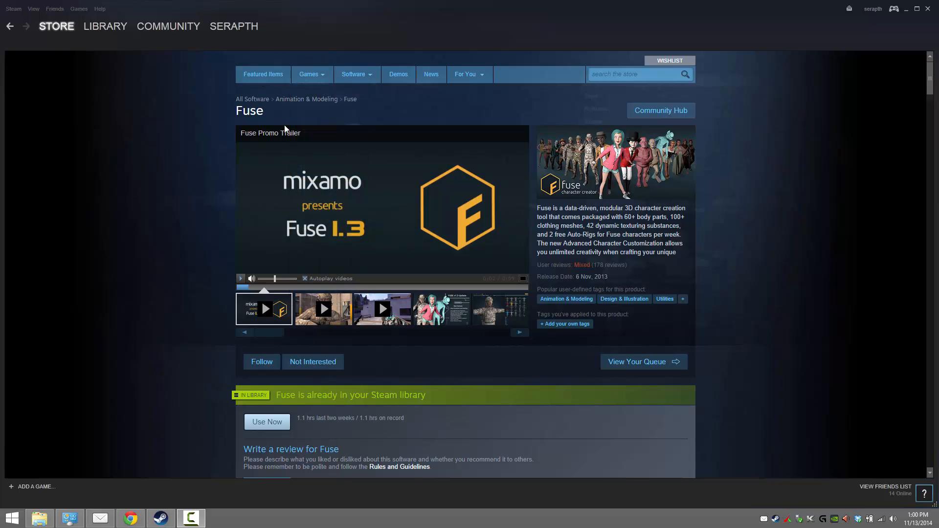
Launch Fuse from the Steam library, dismiss its welcome dialog and maximize the Fuse window.
left_click(108, 26)
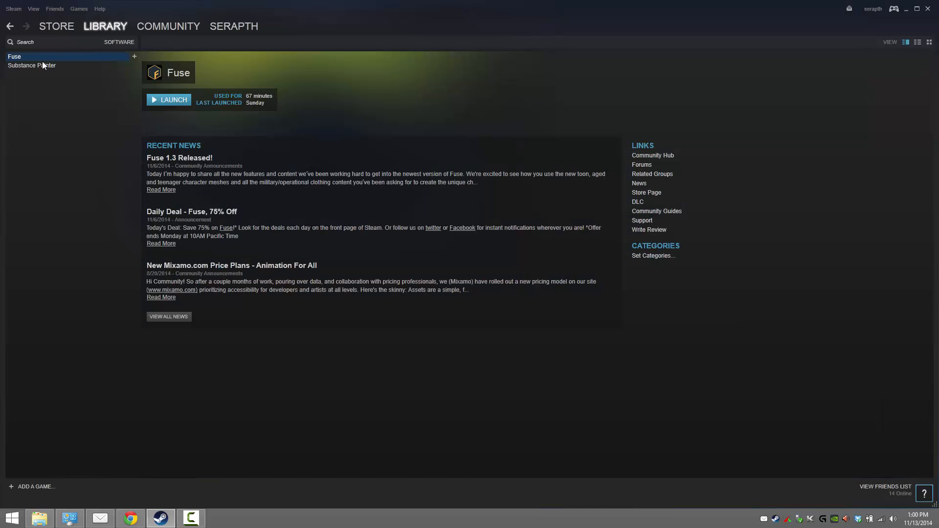
left_click(180, 103)
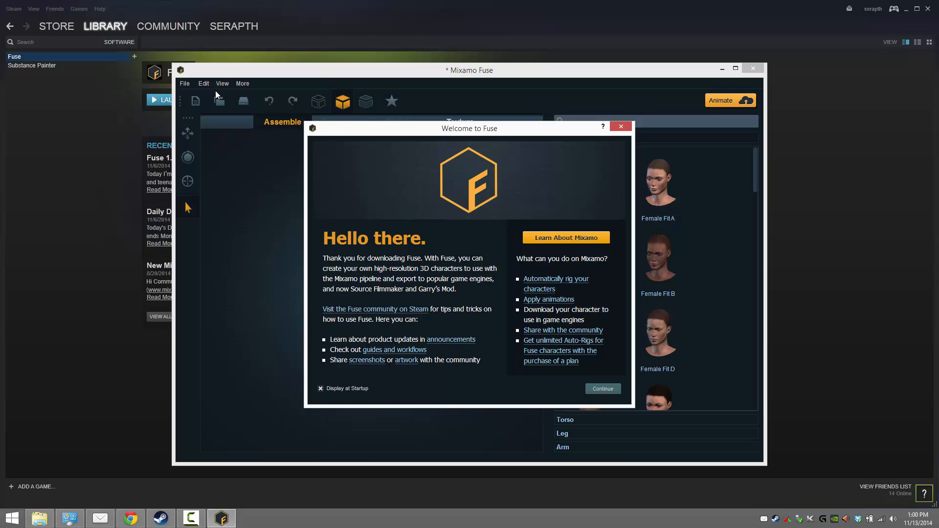
left_click(621, 127)
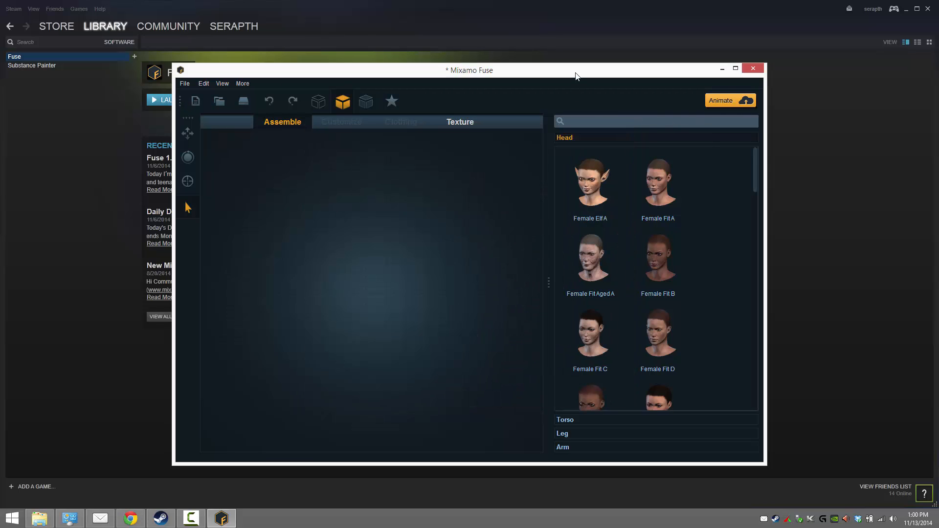
double_click(572, 69)
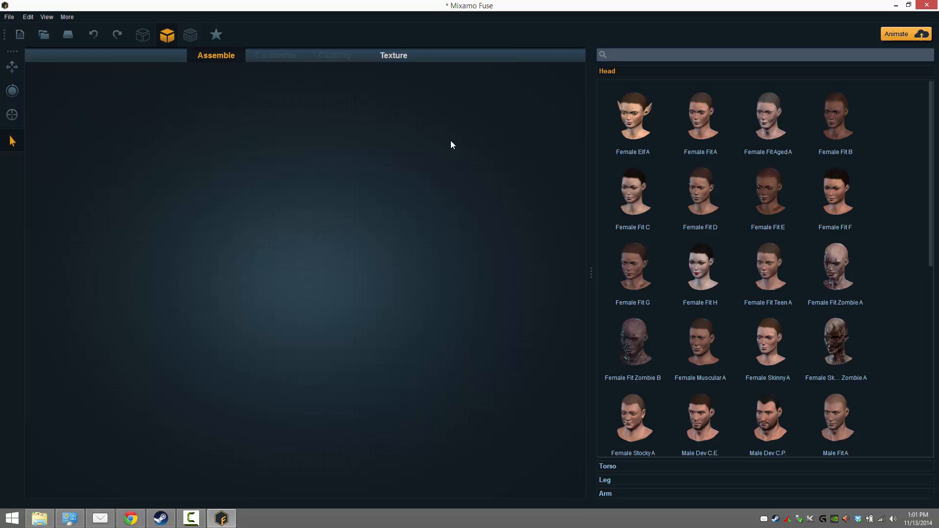
Browse the available heads and add the Male Skinny Zombie A head to the empty scene.
scroll(848, 240, "down", 6)
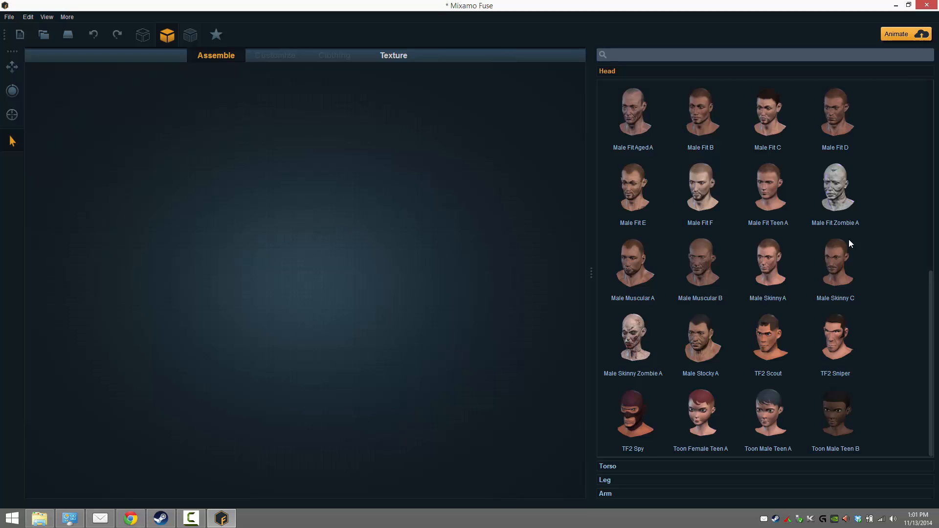
scroll(849, 243, "up", 4)
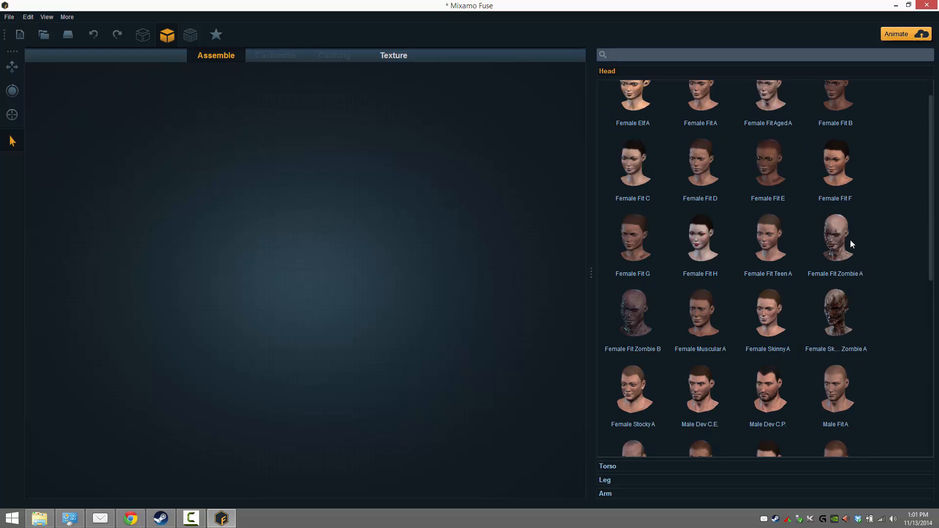
scroll(653, 145, "up", 2)
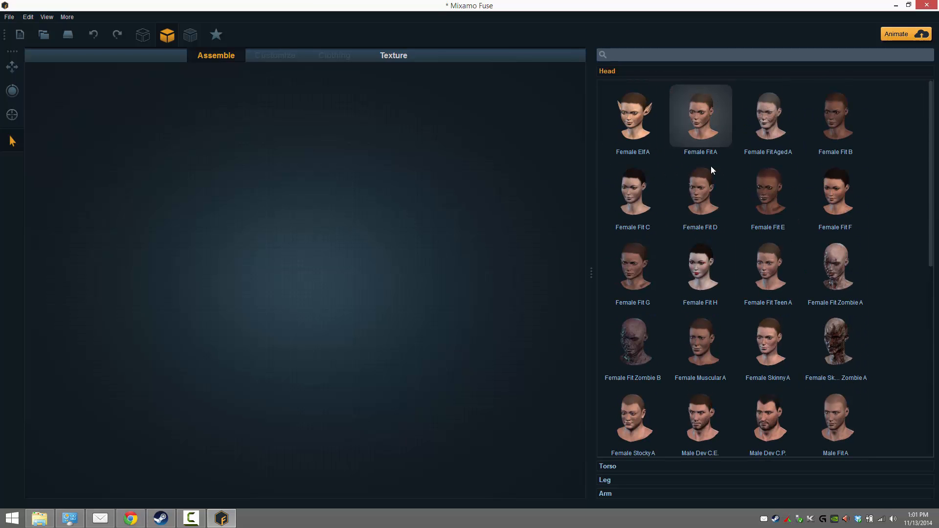
scroll(800, 335, "down", 1)
scroll(800, 335, "down", 3)
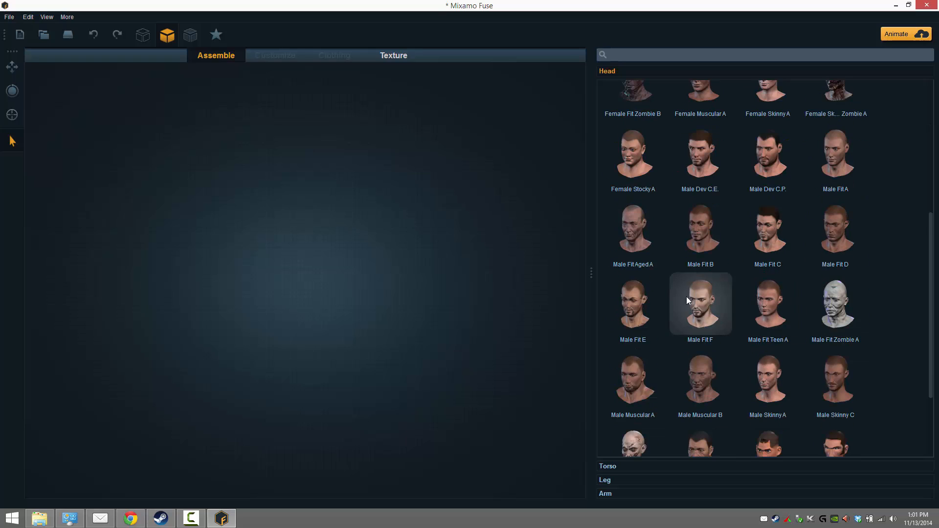
scroll(685, 297, "down", 1)
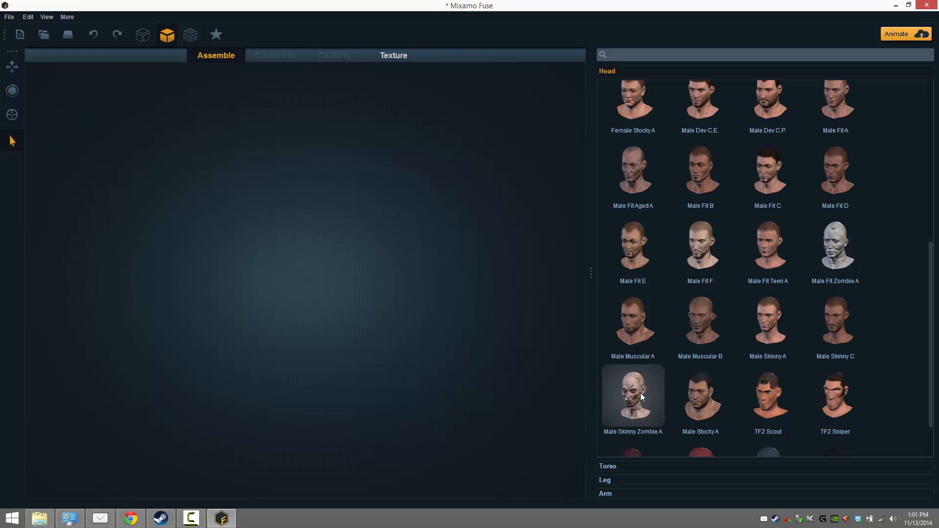
left_click(641, 393)
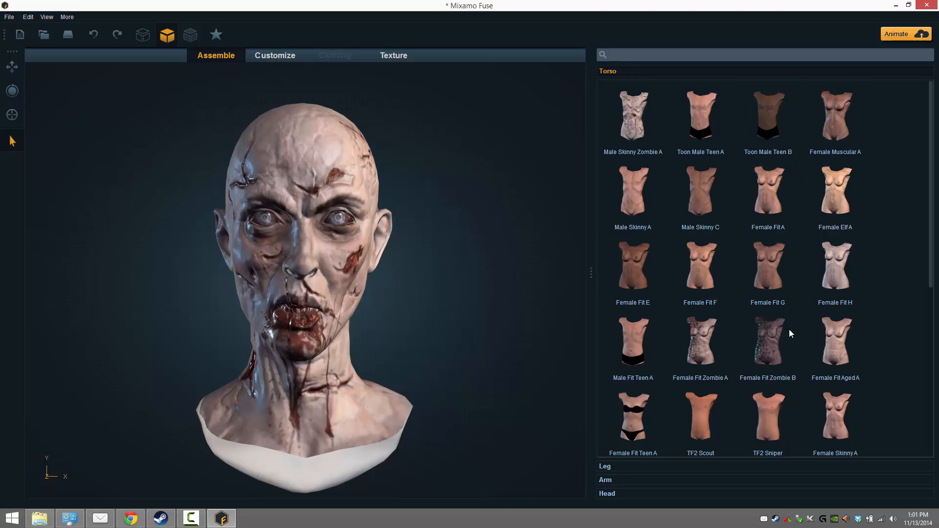
Look through the torso parts and attach the Male Skinny Zombie A torso to the head.
scroll(700, 350, "down", 3)
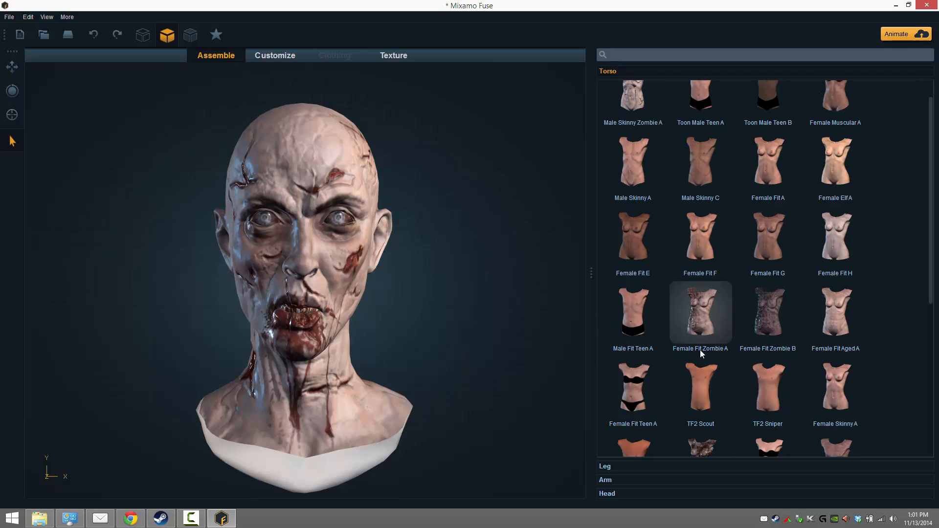
scroll(700, 350, "down", 3)
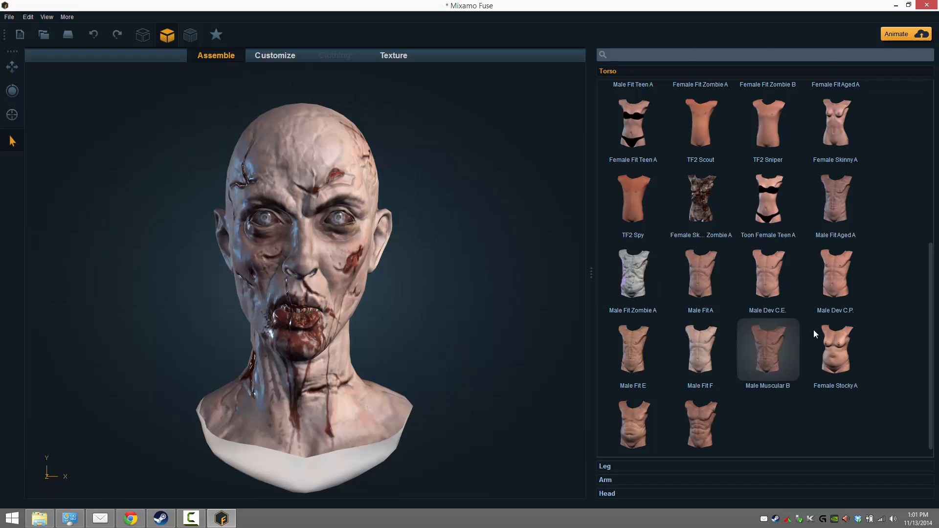
scroll(813, 330, "up", 2)
scroll(813, 330, "up", 4)
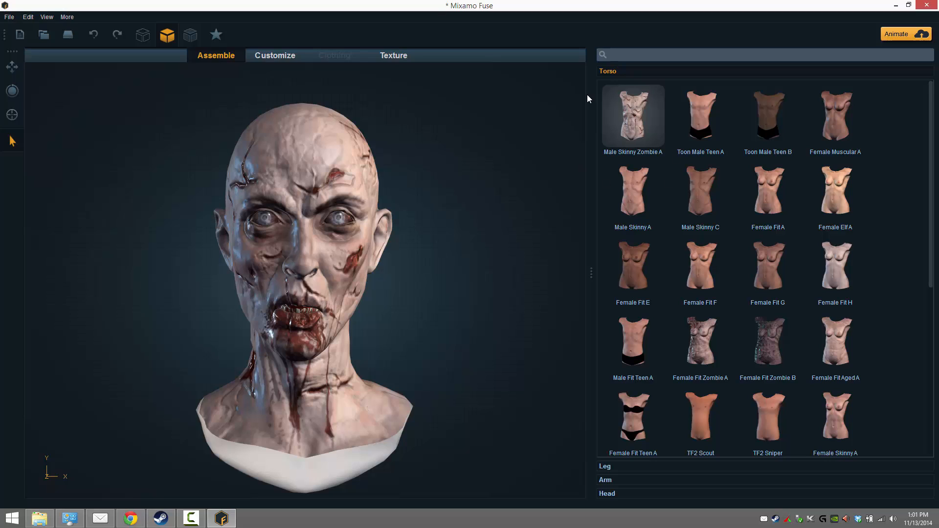
left_click(631, 87)
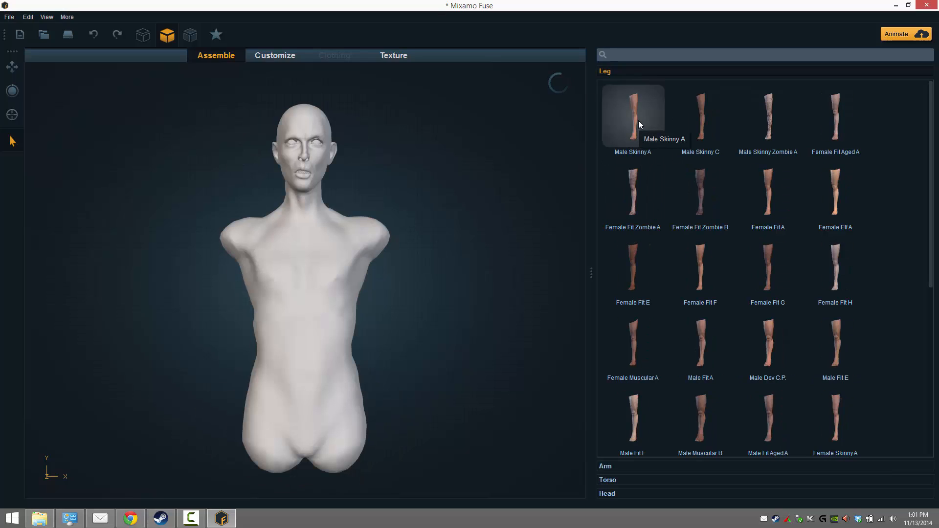
Complete the body with the Male Skinny Zombie A legs and the matching Male Skinny Zombie A arms.
left_click(772, 113)
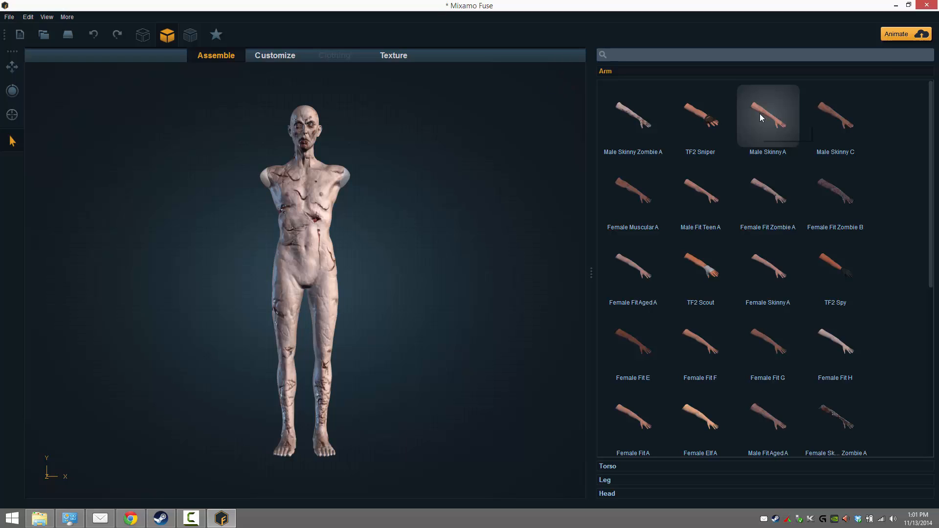
left_click(632, 118)
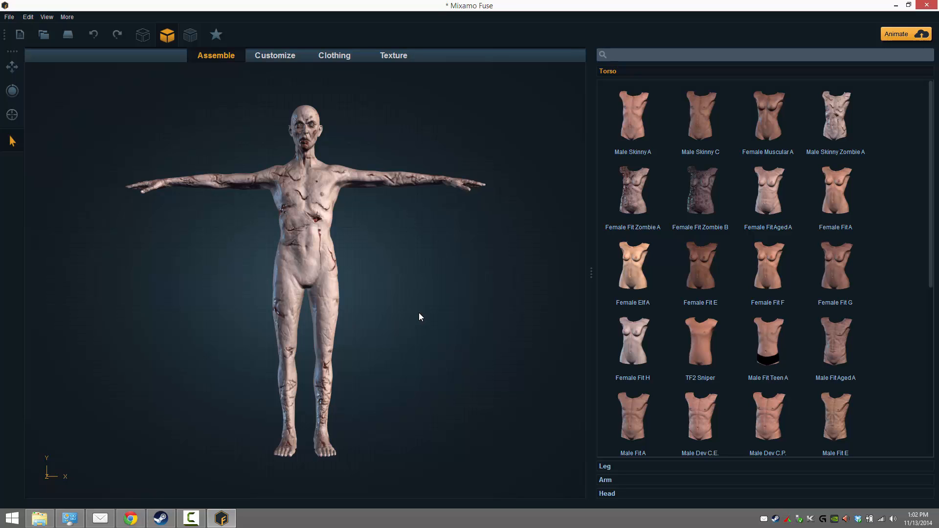
mouse_move(440, 321)
left_mouse_down()
mouse_move(162, 310)
mouse_move(438, 335)
left_mouse_up()
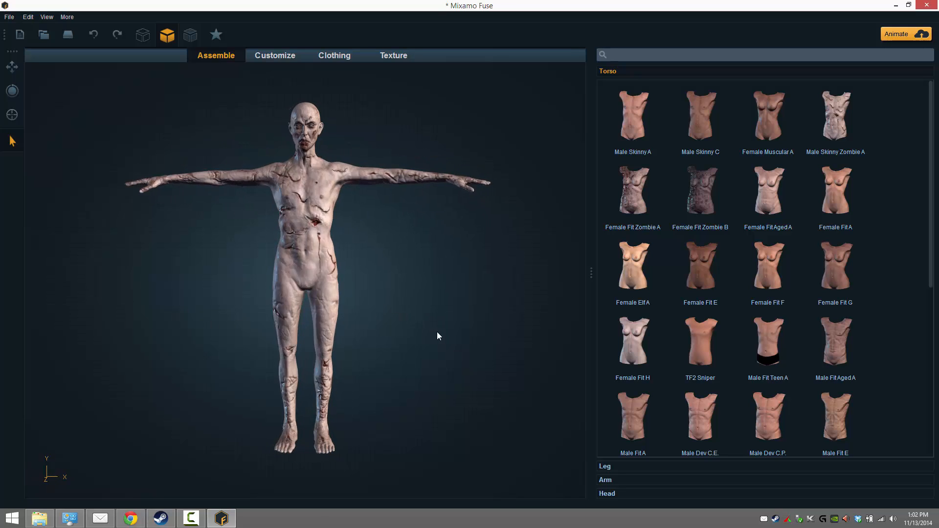
Display the assembled character as a wireframe and open the customization settings for its face.
left_click(608, 467)
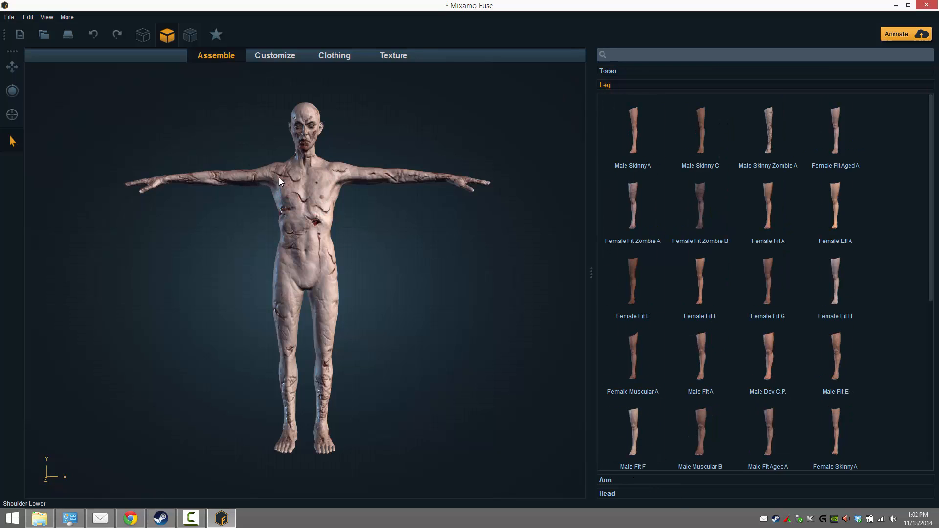
left_click(143, 35)
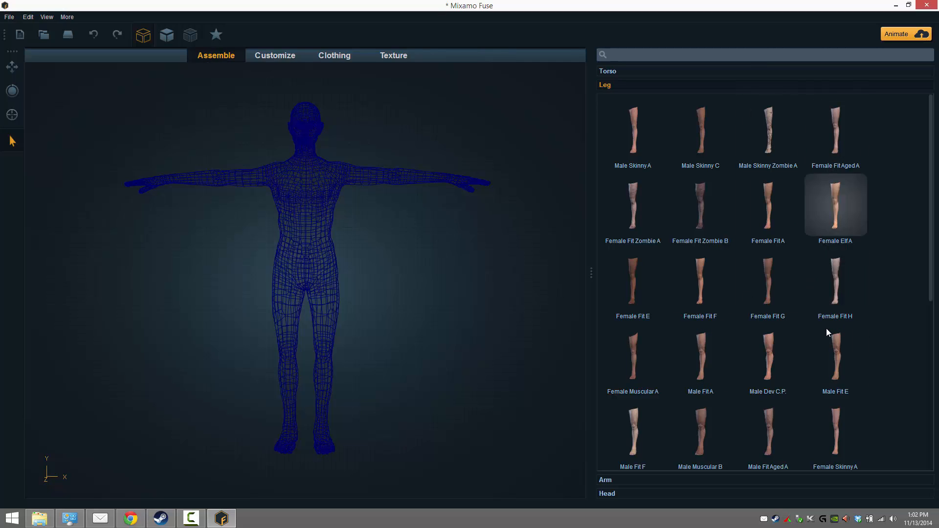
left_click(269, 56)
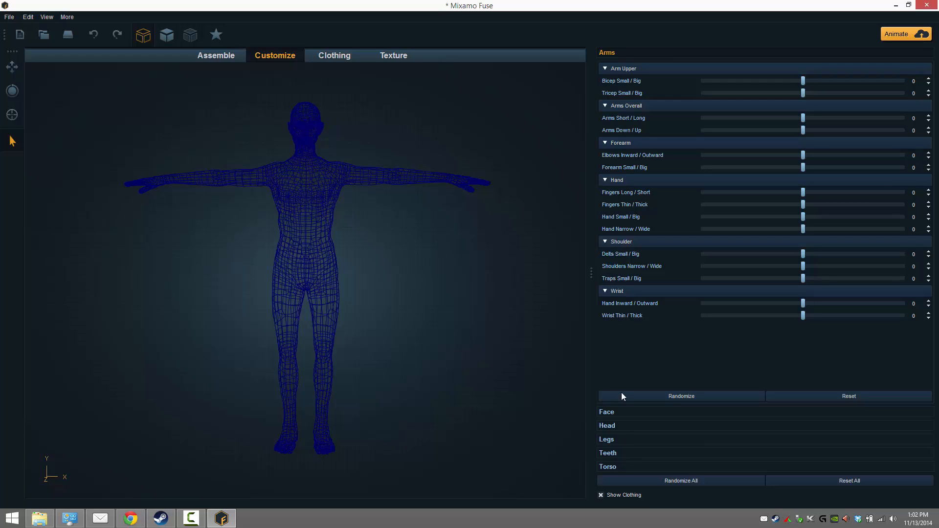
left_click(608, 411)
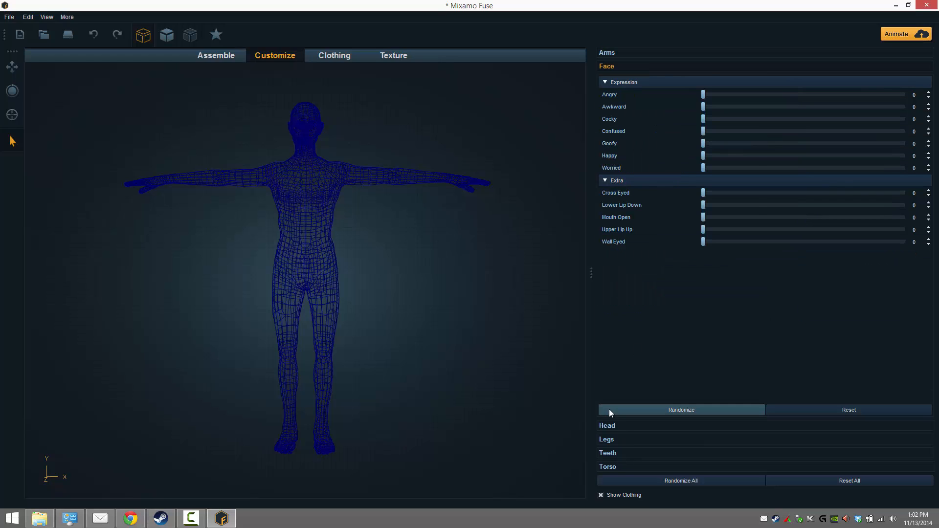
Return to the textured display and examine the zombie's body and head from several angles and distances.
left_click(167, 34)
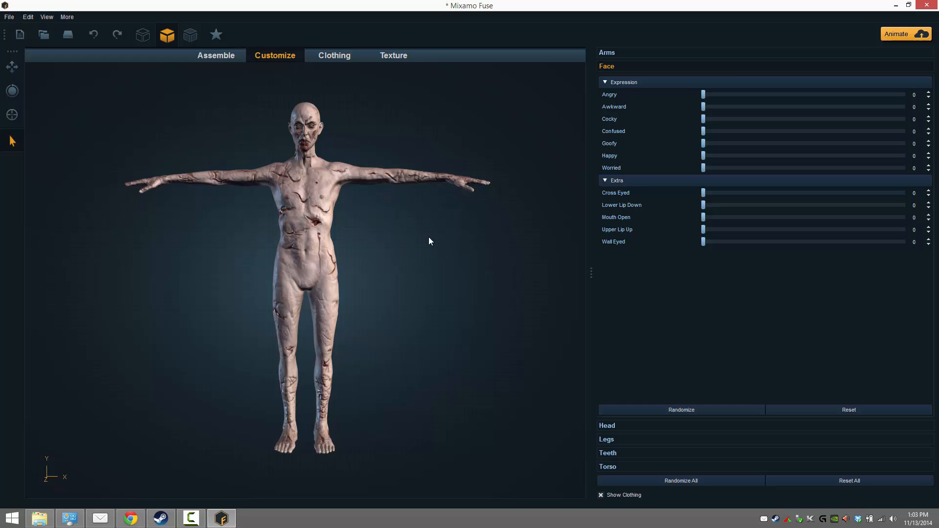
middle_click_drag(386, 254, 406, 239)
scroll(361, 267, "up", 5)
scroll(363, 261, "down", 10)
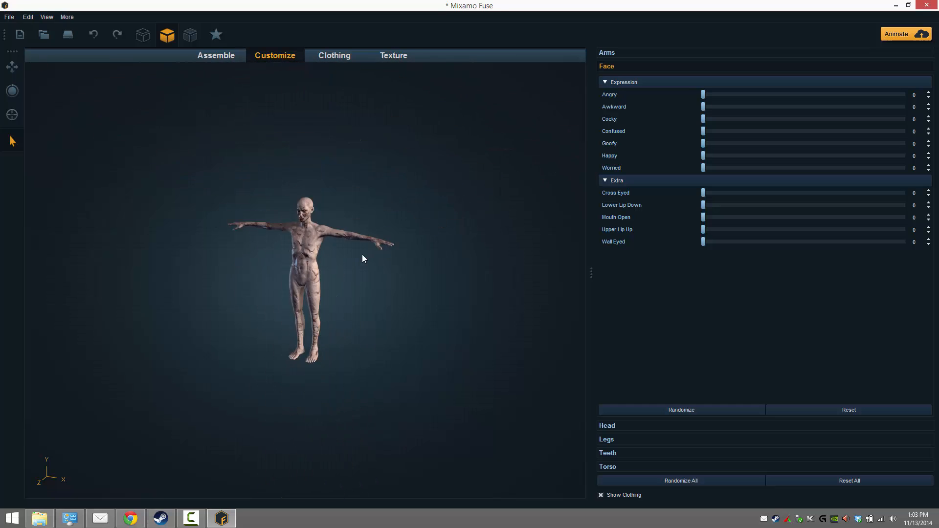
scroll(363, 255, "up", 8)
right_click_drag(406, 239, 400, 402)
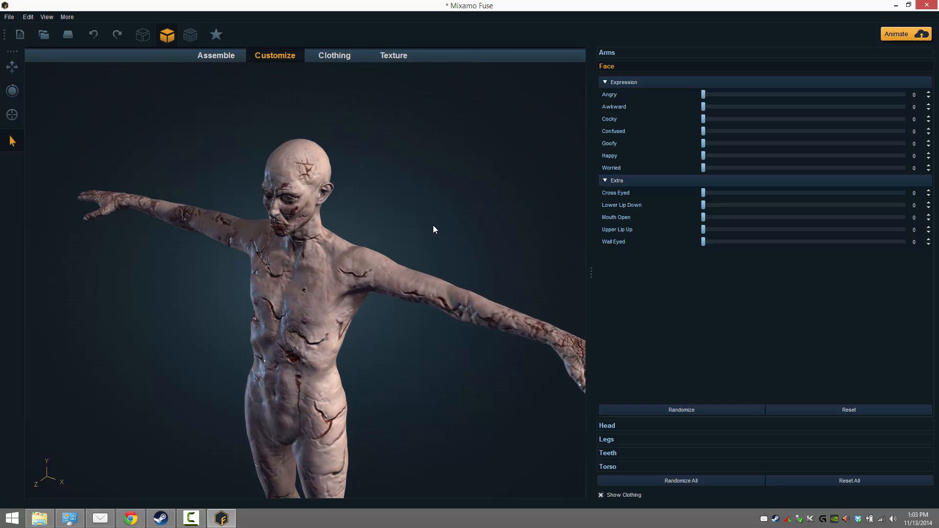
middle_click_drag(462, 270, 424, 275)
scroll(423, 274, "up", 4)
scroll(423, 275, "down", 6)
scroll(423, 274, "up", 5)
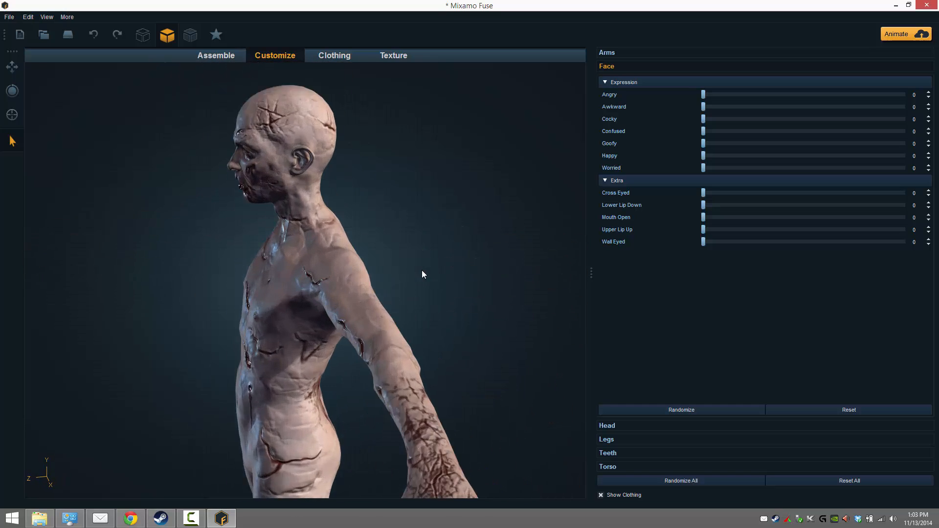
mouse_move(409, 280)
middle_mouse_down()
mouse_move(499, 275)
mouse_move(350, 283)
mouse_move(362, 238)
mouse_move(471, 179)
mouse_move(460, 212)
middle_mouse_up()
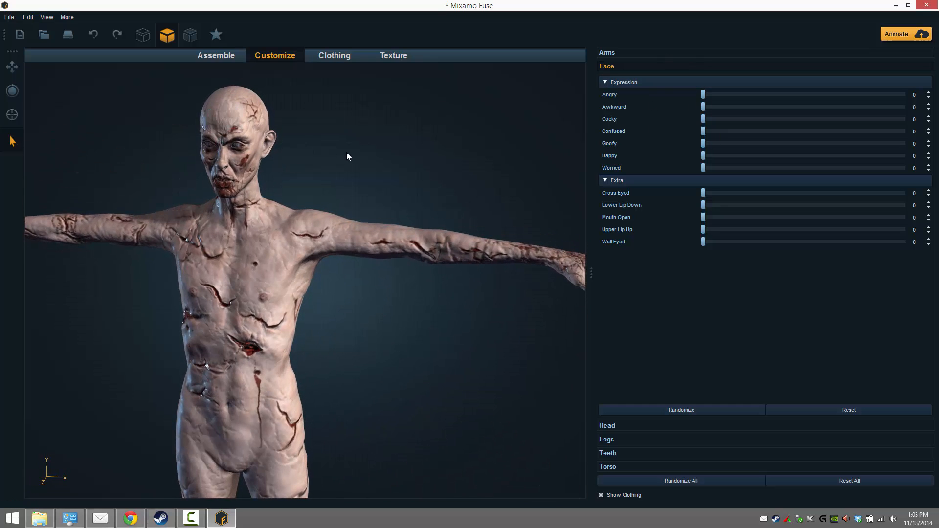
middle_click_drag(348, 154, 588, 279)
scroll(442, 228, "up", 5)
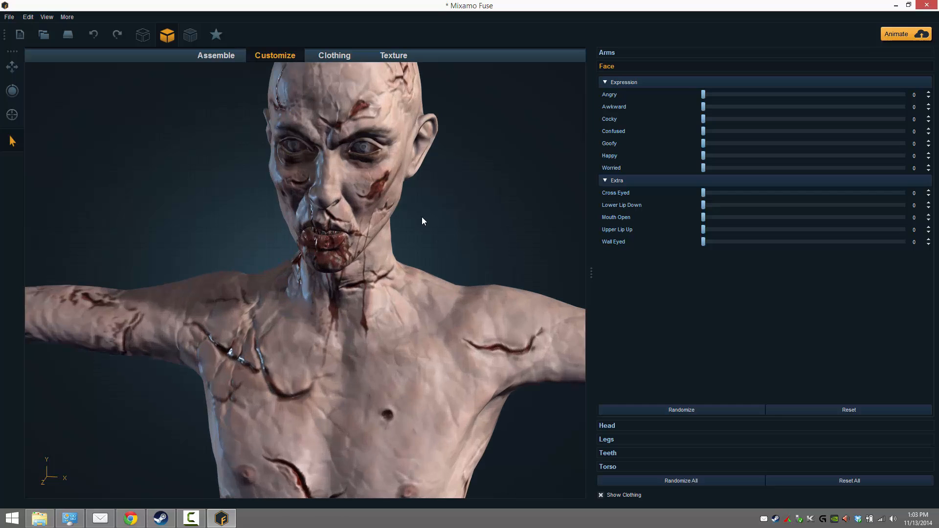
Set the face's Angry expression to 13, Cross Eyed to 48, Lower Lip Down to 33 and Upper Lip Up to 25.
middle_click_drag(457, 178, 448, 210)
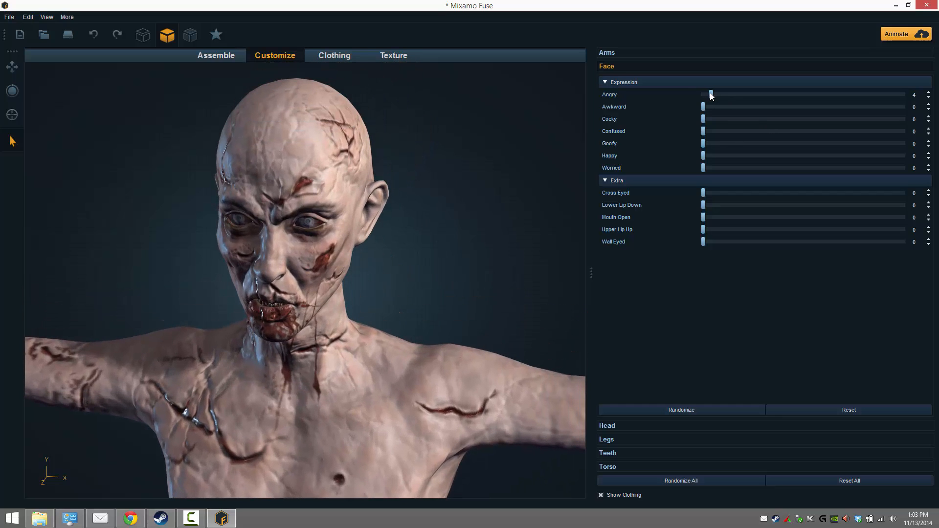
left_click_drag(710, 94, 725, 111)
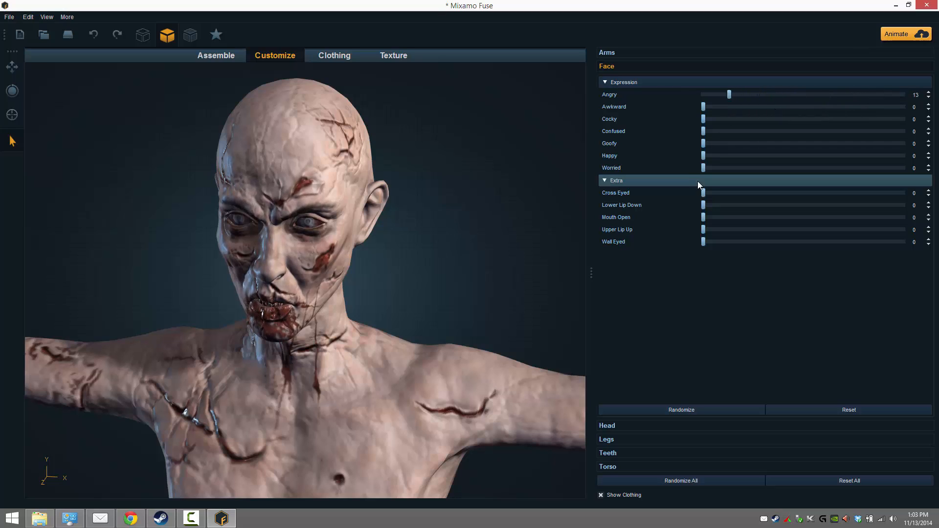
left_click_drag(748, 194, 801, 193)
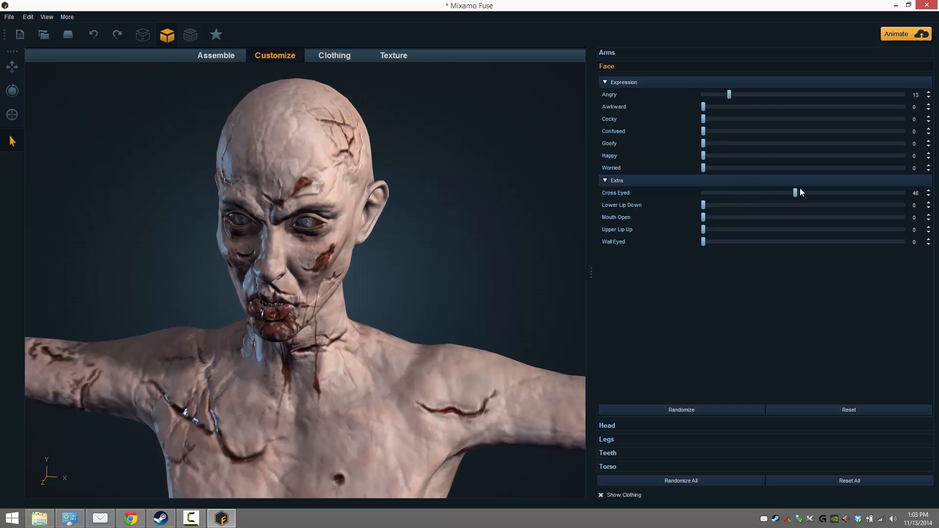
left_click_drag(722, 206, 768, 206)
left_click_drag(705, 231, 750, 231)
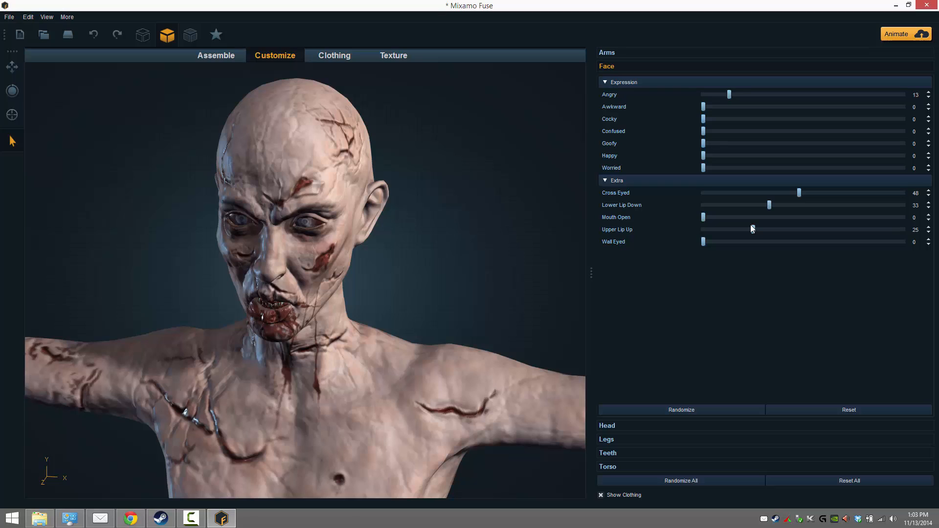
Set the head's Brows Inner Down/Up to 51, Brows Outer In/Out to 48, Chin Forward/Backward to 45, Chin Square/Round to 60 and Under Chin Down/Up to -62.
left_click(608, 427)
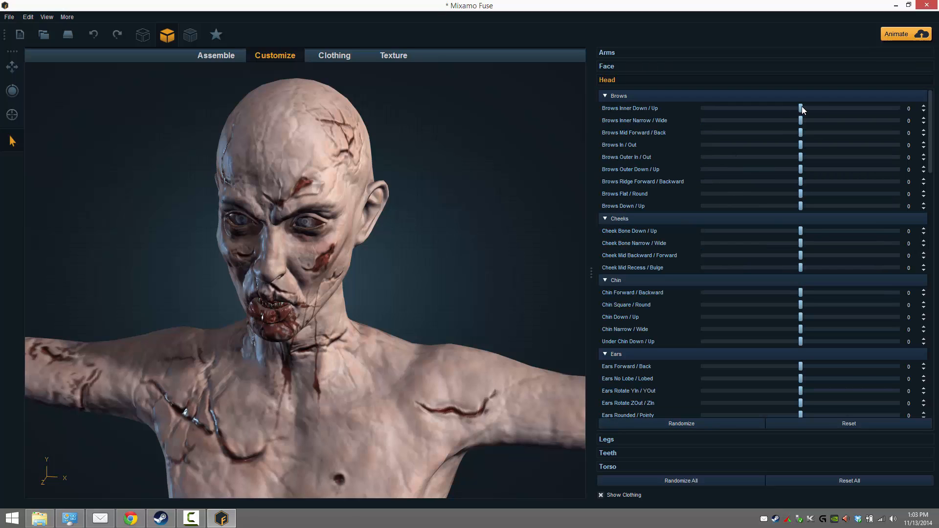
left_click_drag(802, 106, 849, 108)
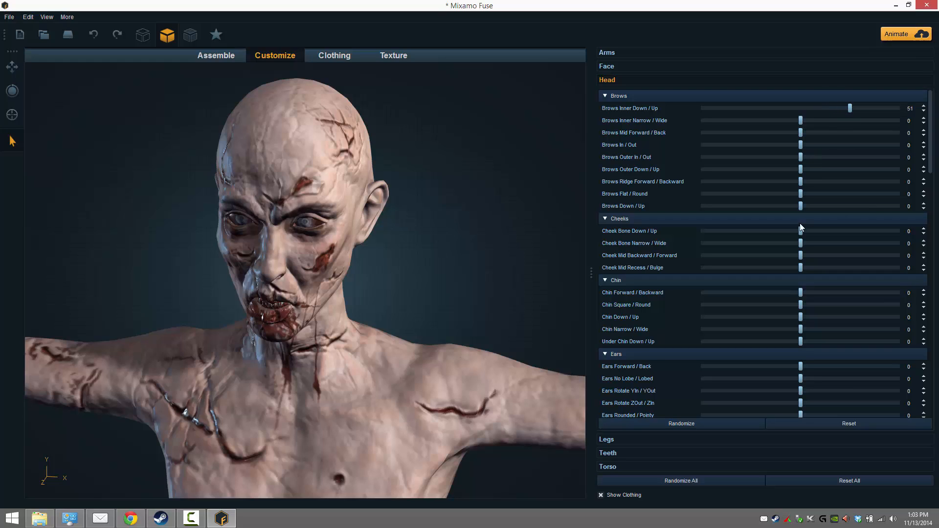
left_click_drag(801, 157, 847, 158)
left_click_drag(801, 292, 860, 305)
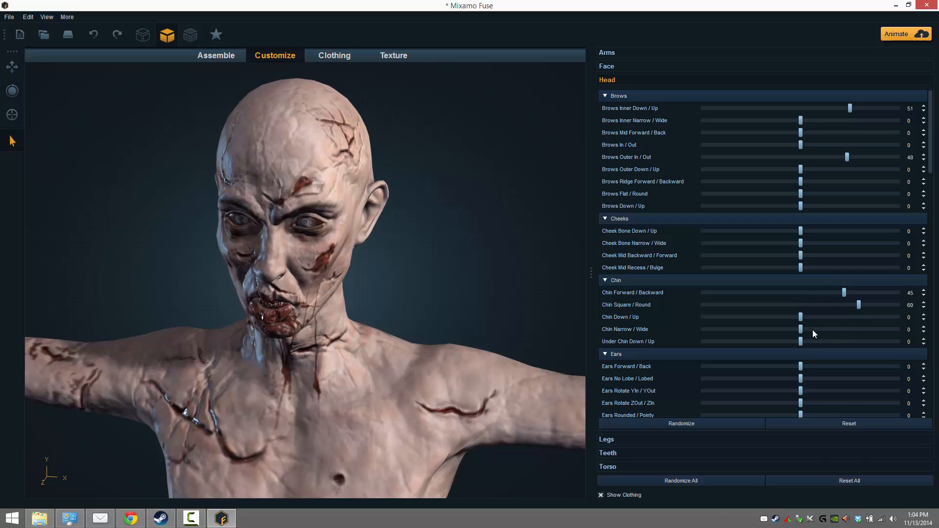
left_click_drag(804, 339, 739, 345)
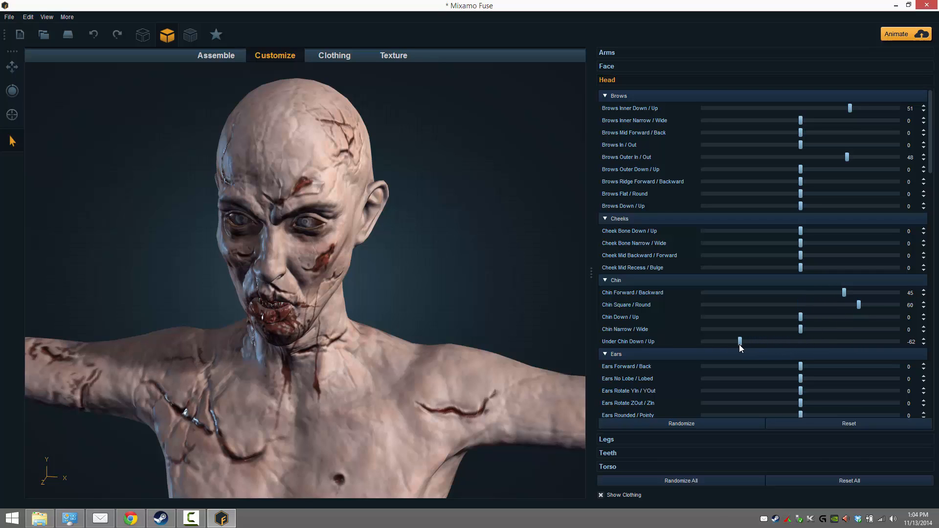
Set the teeth's Lower Canines Long to 40 and Teeth Over Bite to 86.
middle_click_drag(429, 320, 434, 295)
left_click_drag(434, 299, 407, 272)
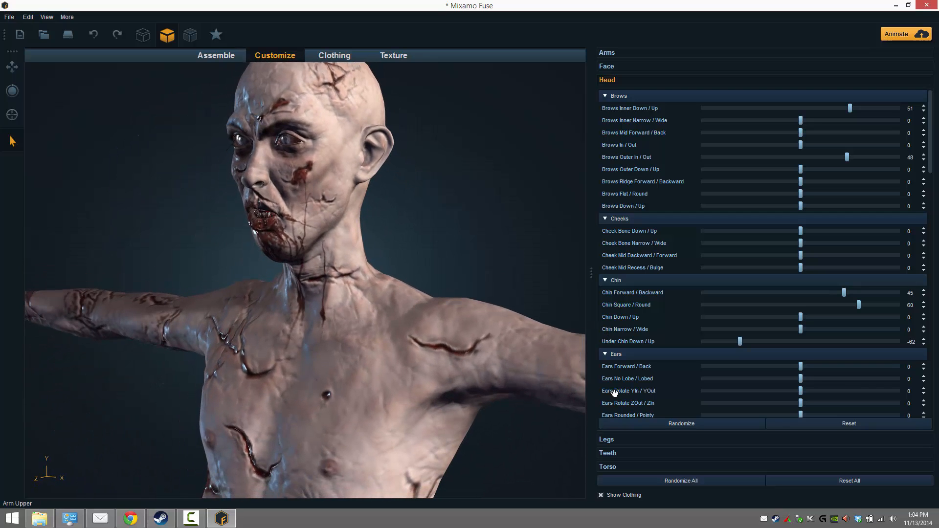
left_click(613, 454)
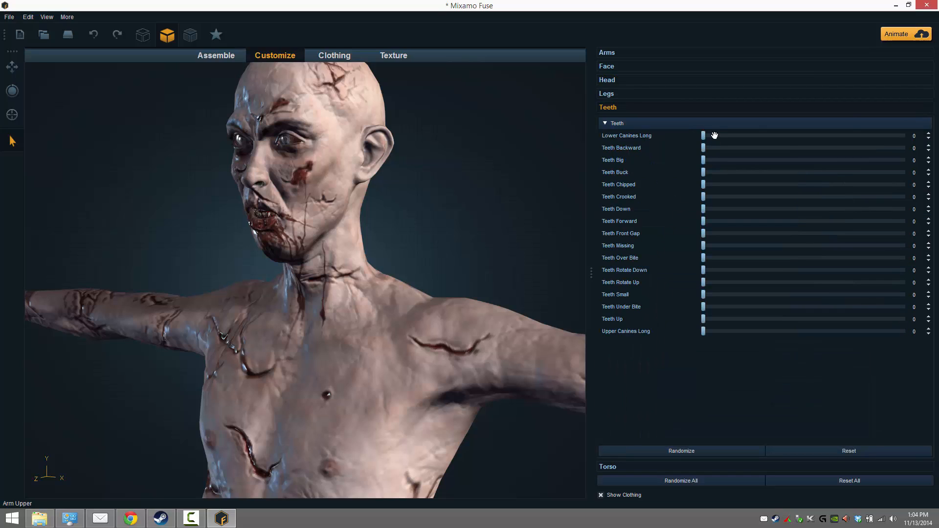
left_click_drag(704, 136, 783, 136)
Reshape the head with Jaw Rear Down/Up -15 and Narrow/Wide 100, Cheek Bone Down/Up -16 and Narrow/Wide 100, Skull Down/Up 19 and Small/Big 62.
left_click_drag(335, 222, 417, 235)
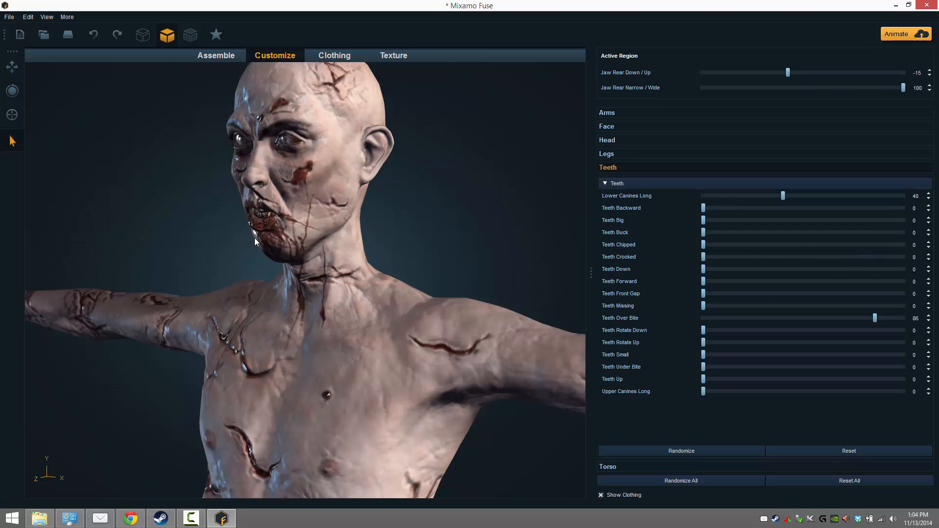
left_click_drag(347, 212, 375, 211)
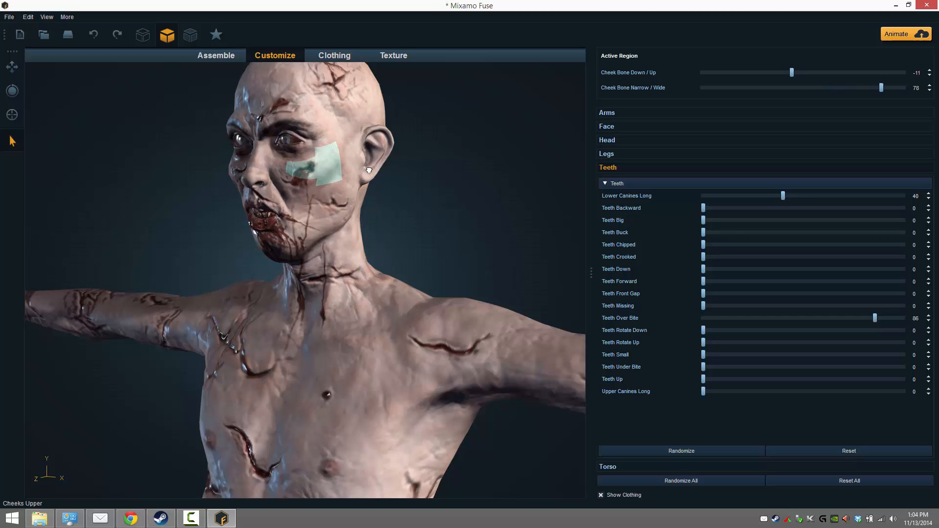
left_click_drag(370, 99, 401, 96)
Set the body's Bicep Small/Big and Tricep Small/Big to 100, Stomach Out/In to -100 and Stomach Down/Up to 15.
scroll(486, 178, "down", 3)
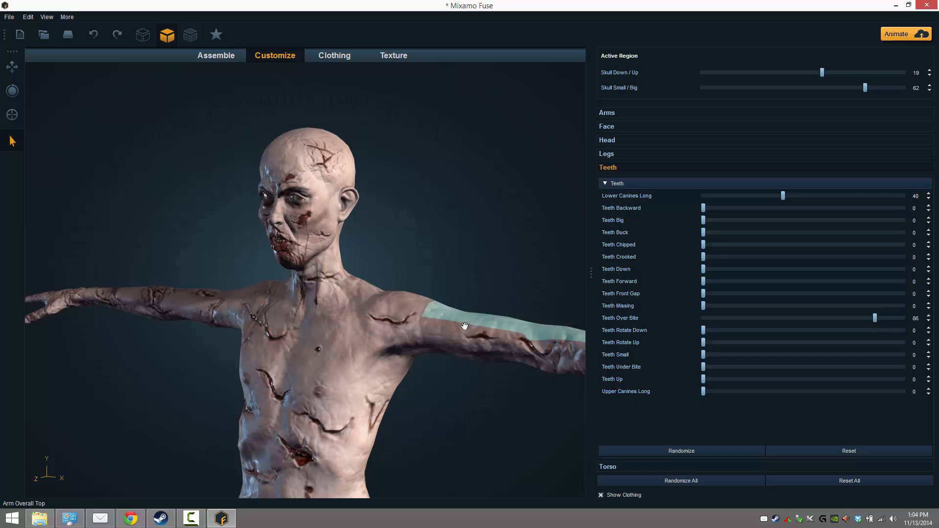
left_click_drag(462, 332, 562, 268)
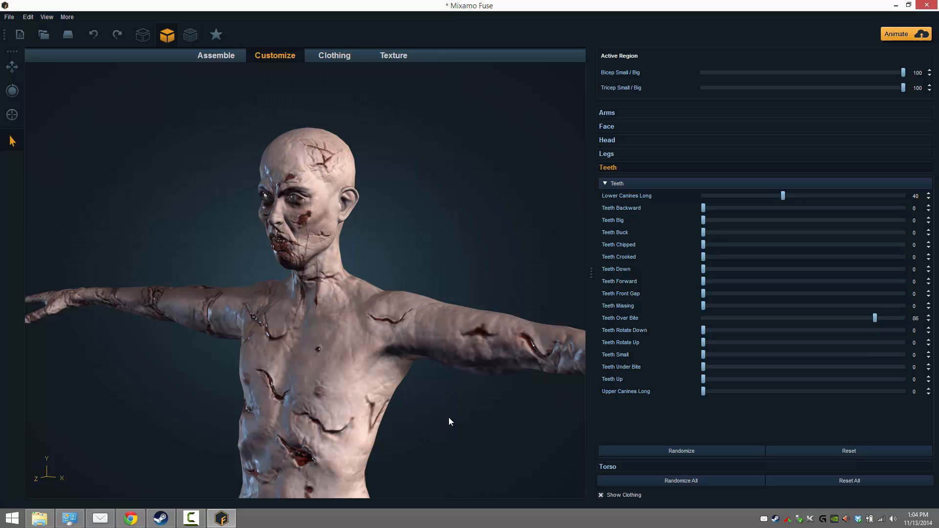
middle_click_drag(450, 405, 487, 88)
scroll(481, 243, "down", 5)
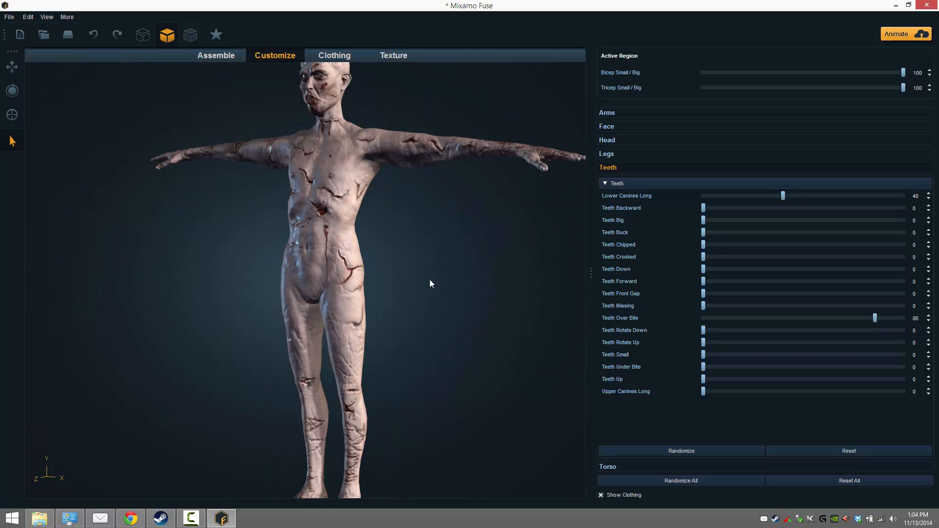
middle_click_drag(429, 280, 443, 321)
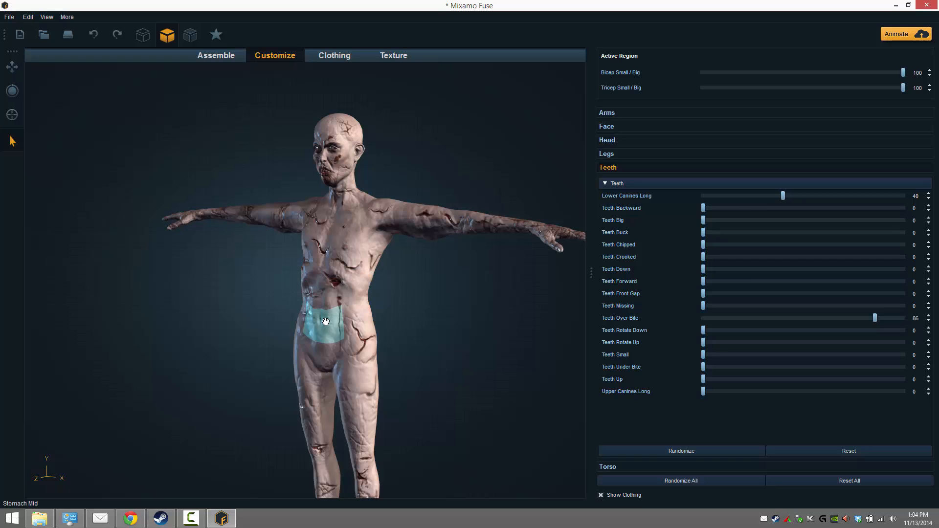
left_click(309, 330)
left_click_drag(310, 330, 269, 341)
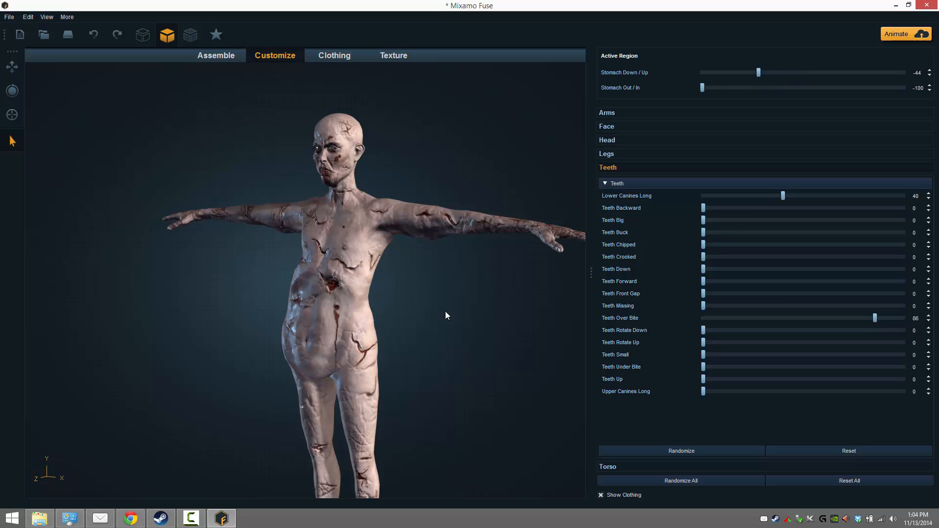
left_click_drag(487, 358, 415, 343)
left_click_drag(332, 365, 332, 335)
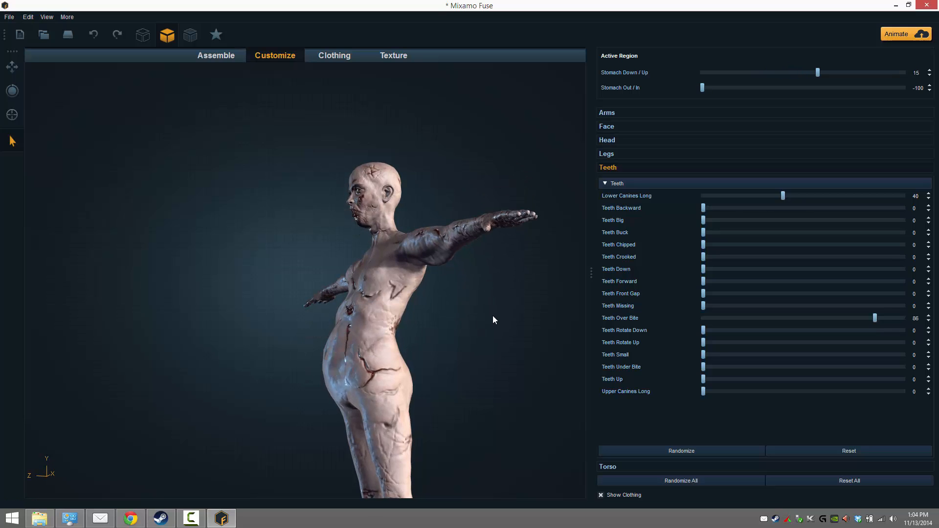
left_click_drag(485, 316, 528, 327)
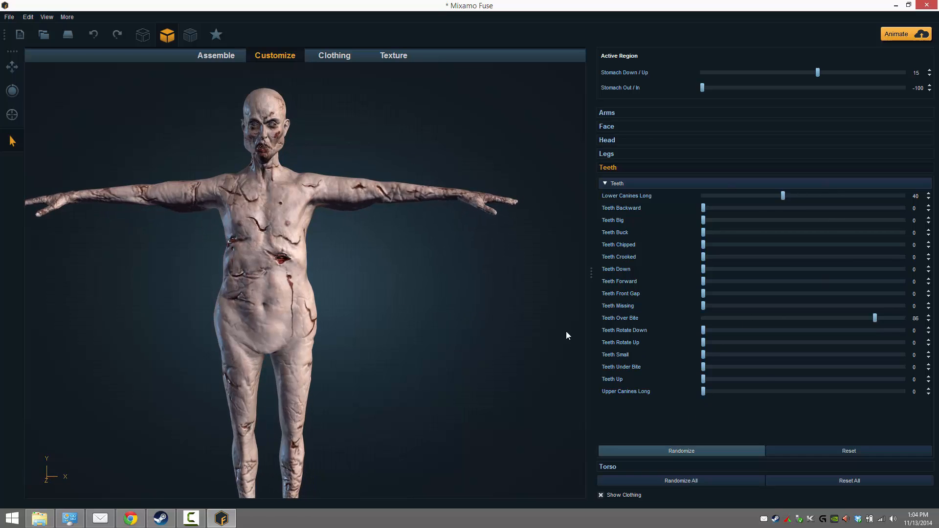
left_click(617, 143)
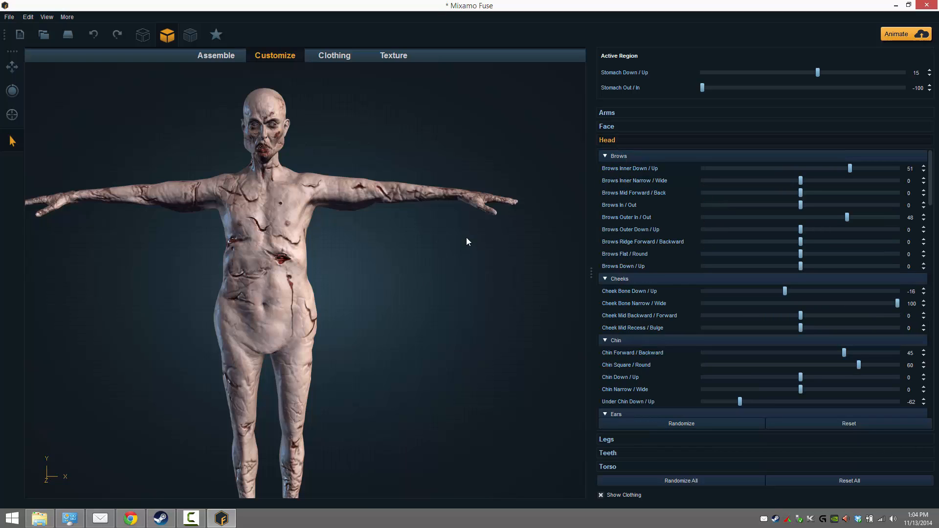
Browse the clothing tops and bottoms and dress the zombie in the dark Jeans.
left_click(344, 56)
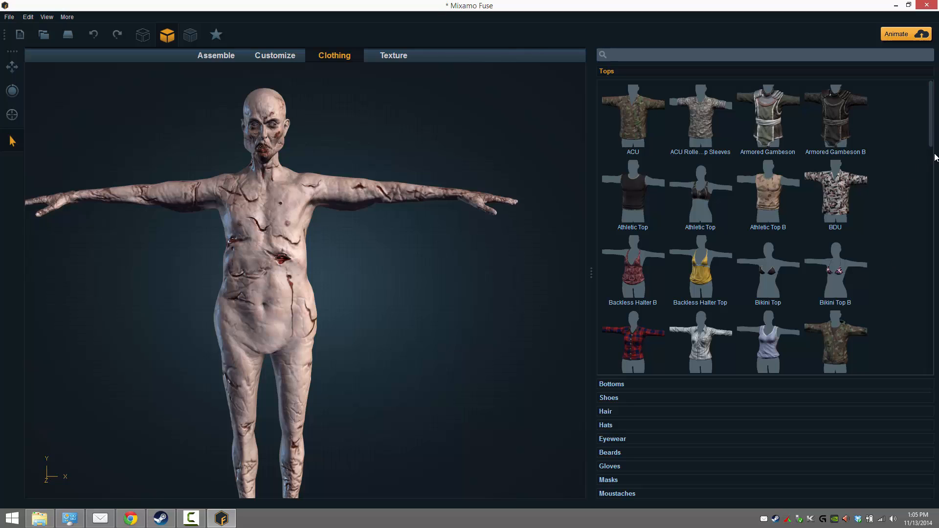
left_click_drag(932, 147, 933, 365)
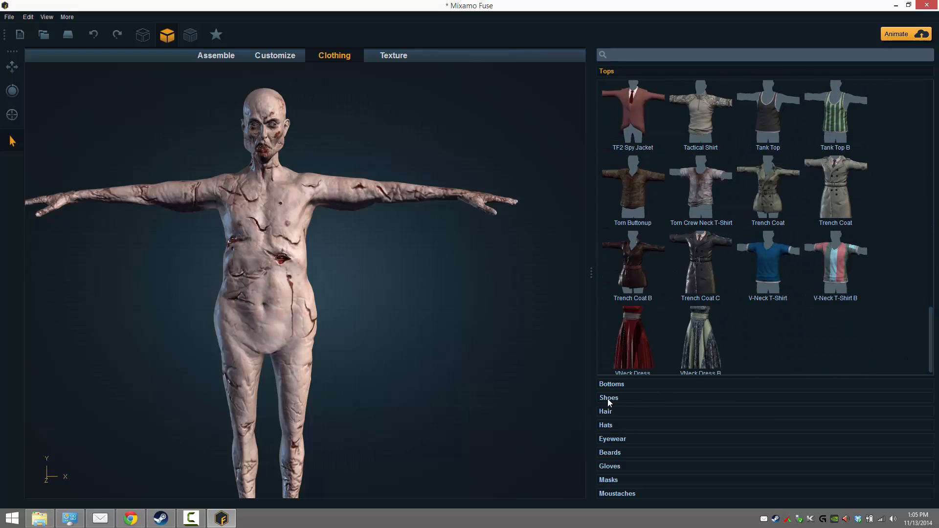
left_click(620, 384)
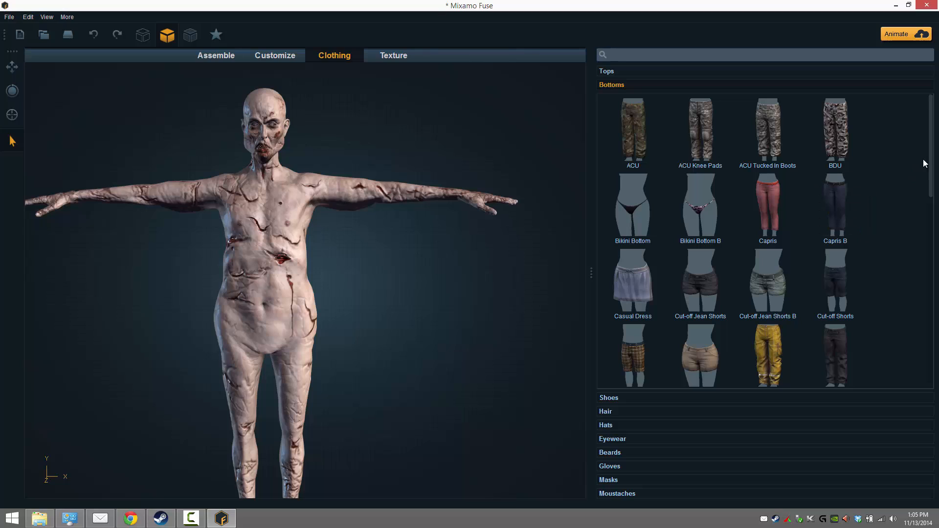
left_click_drag(931, 168, 930, 210)
left_click(849, 213)
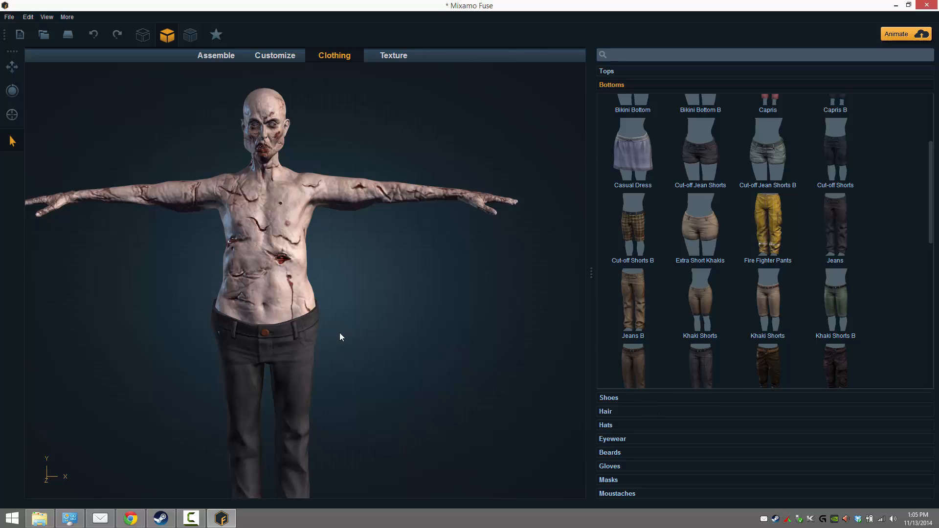
Give the zombie the Fashionista eyewear and open the collection of beards.
left_click(616, 439)
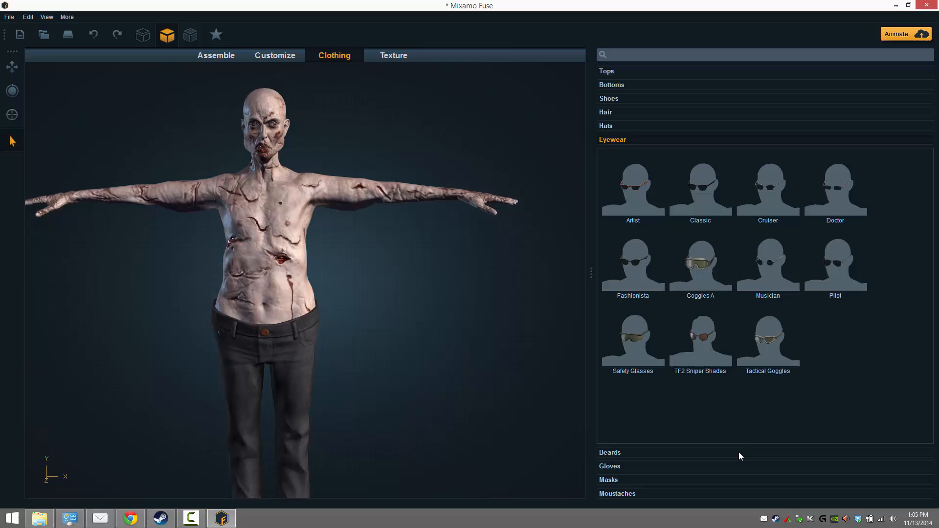
left_click(636, 253)
left_click(612, 451)
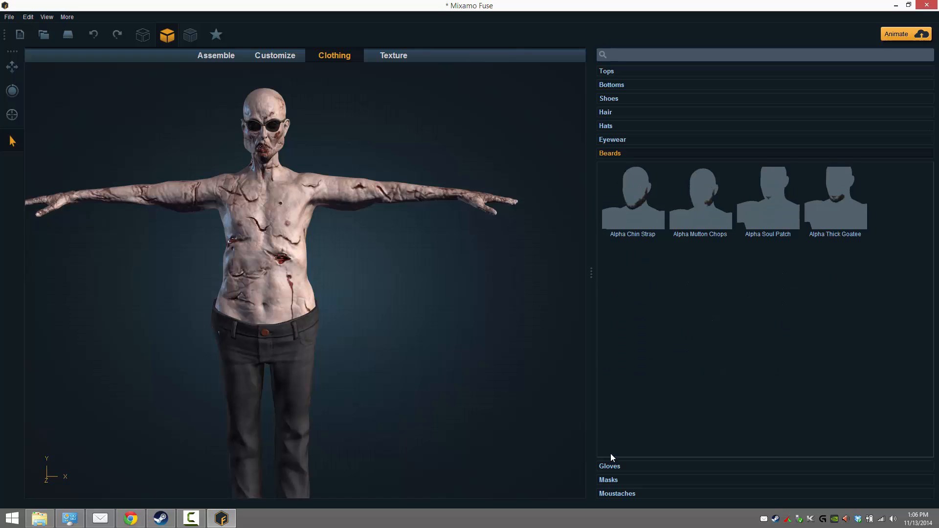
Examine the available clothing tops, from halters and T-shirts to jackets, trench coats and dresses.
left_click(617, 72)
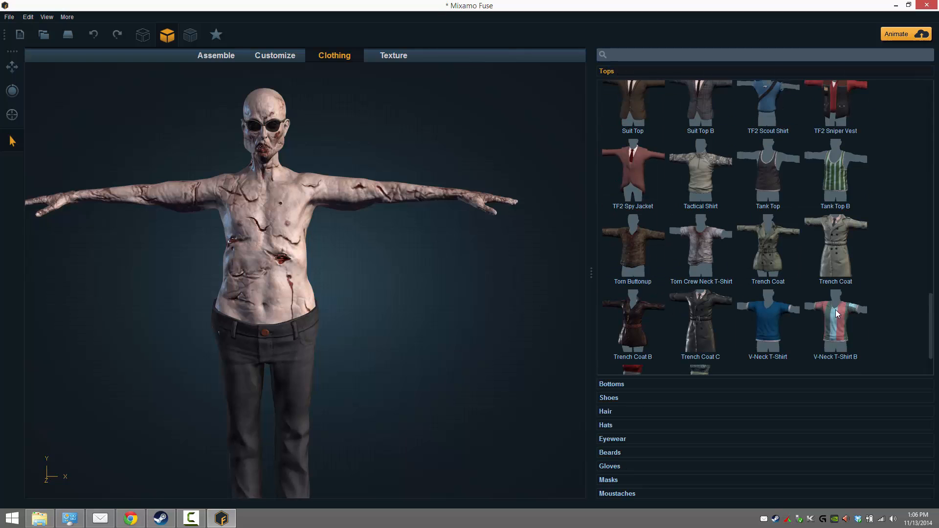
scroll(835, 309, "up", 10)
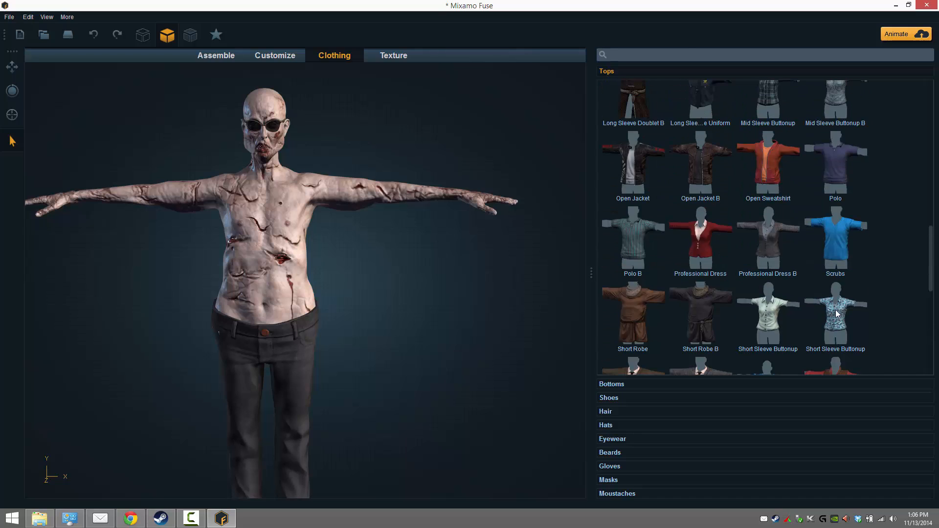
scroll(836, 313, "up", 10)
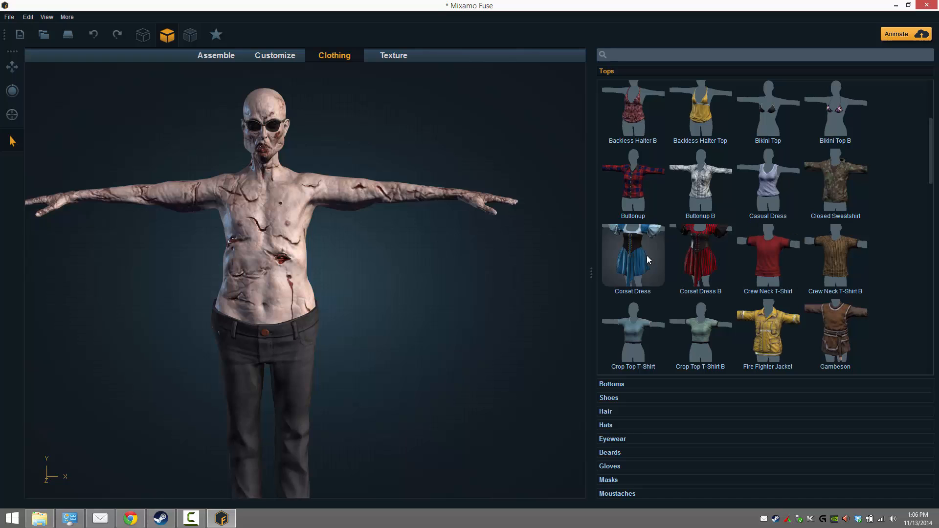
scroll(729, 260, "down", 12)
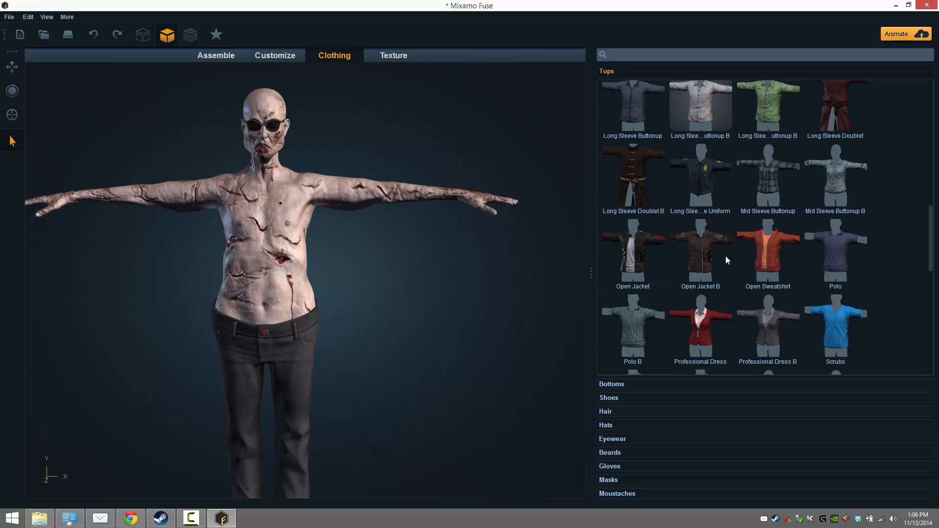
scroll(715, 248, "down", 8)
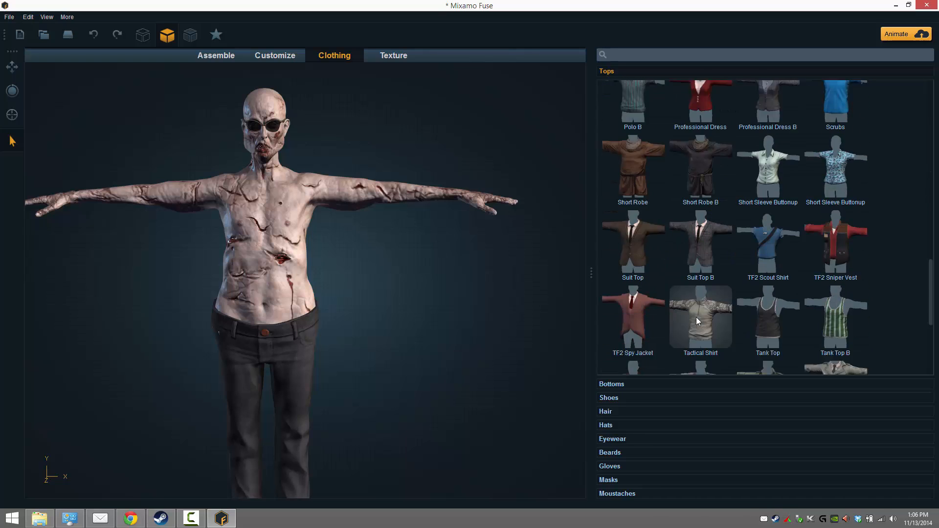
scroll(696, 321, "down", 8)
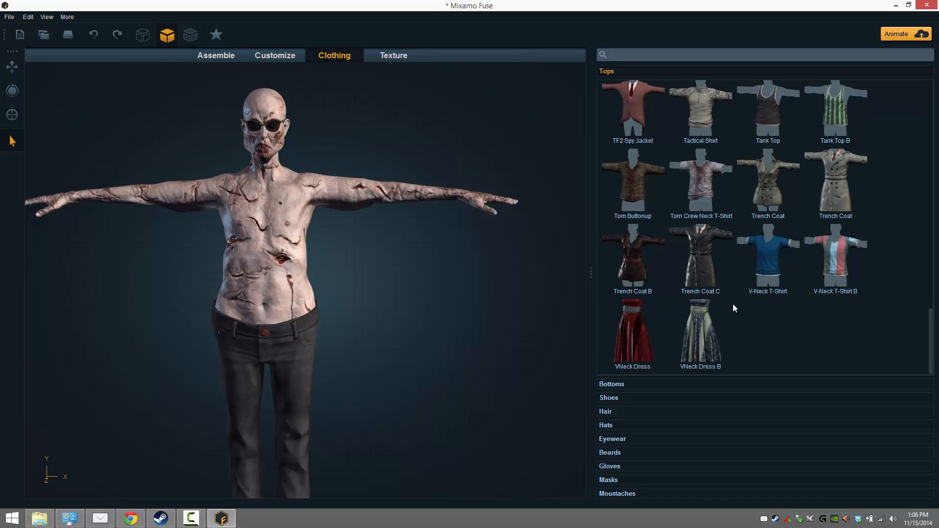
scroll(732, 304, "up", 20)
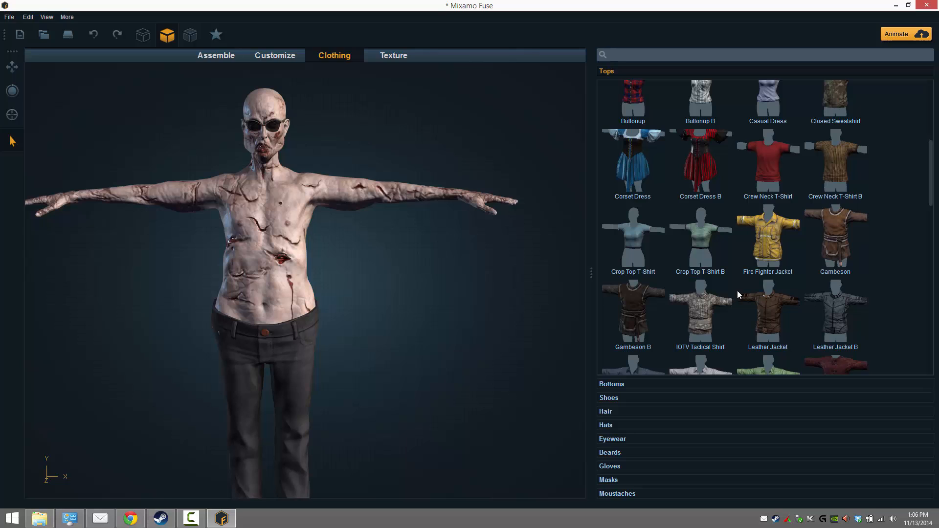
left_click(205, 55)
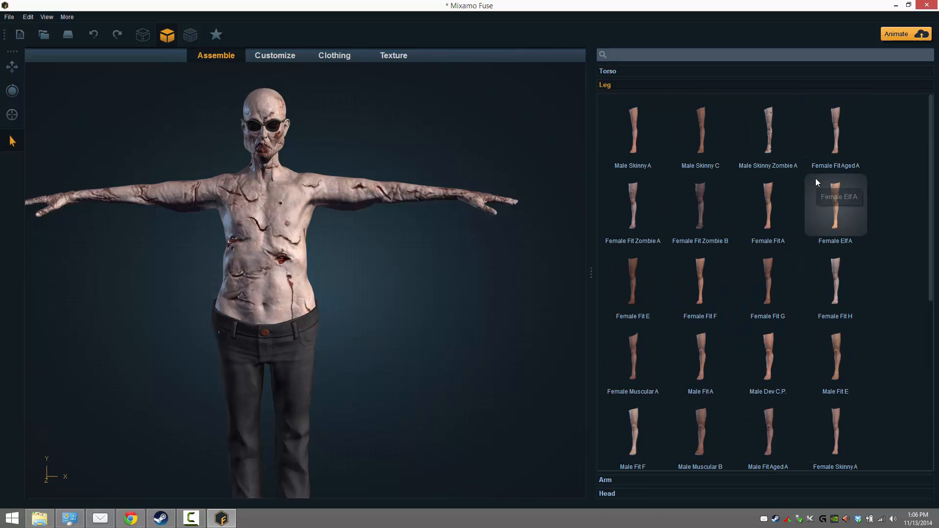
left_click(277, 57)
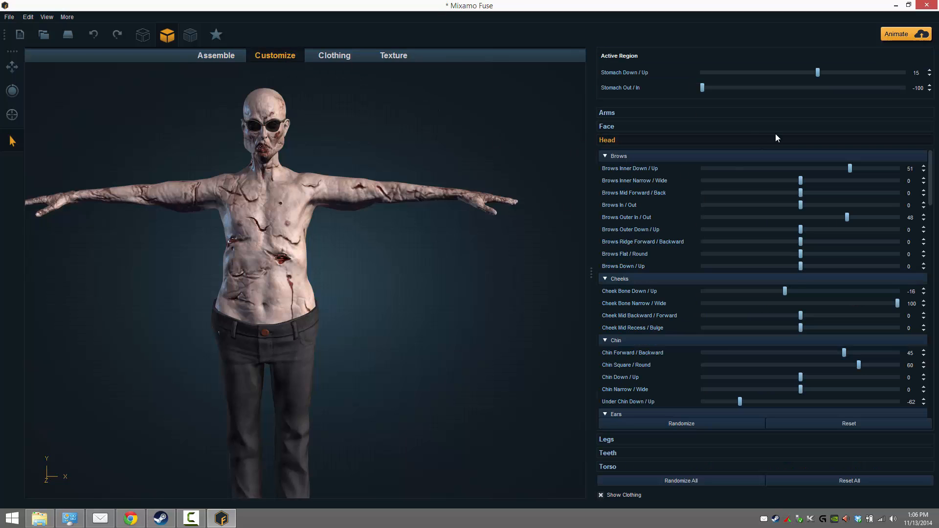
left_click(318, 55)
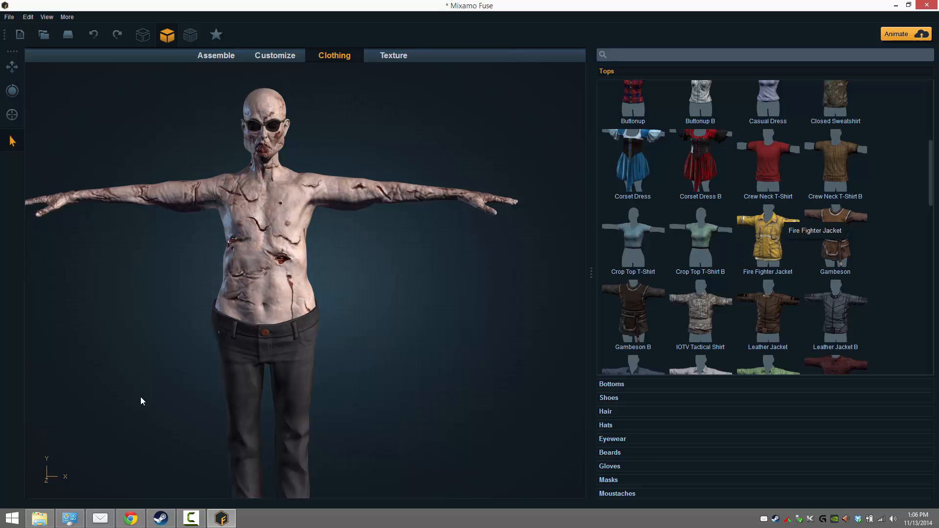
Switch to Chrome and examine the Fuse asset import guide's sections on substances, characters, clothing and hair.
left_click(131, 519)
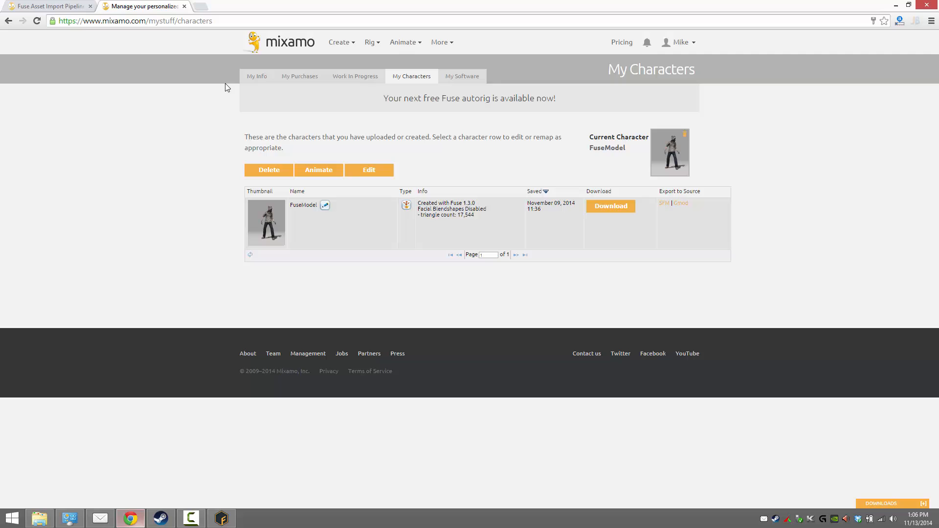
left_click(55, 6)
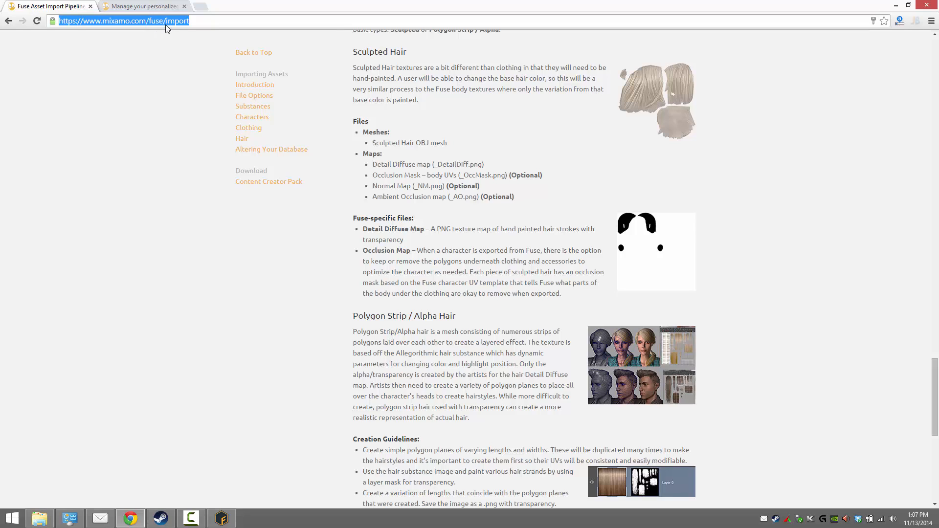
left_click(547, 327)
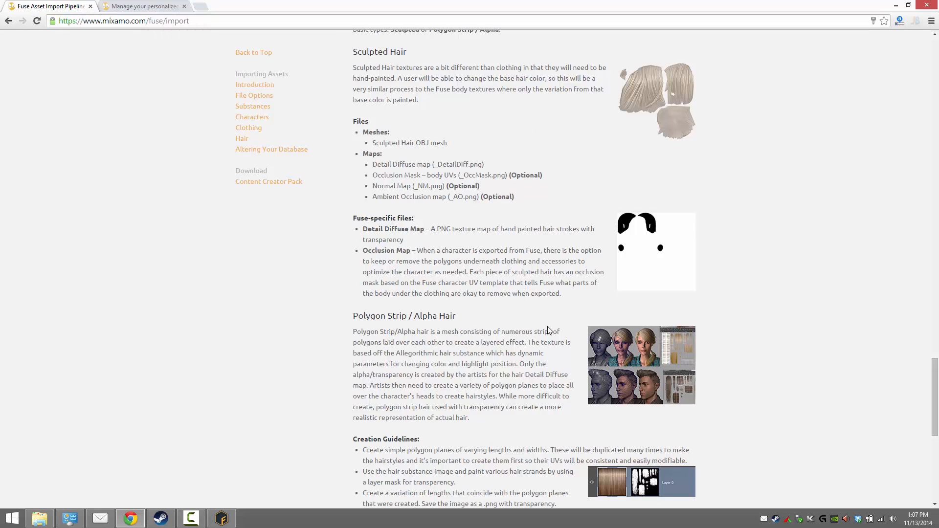
scroll(547, 326, "up", 20)
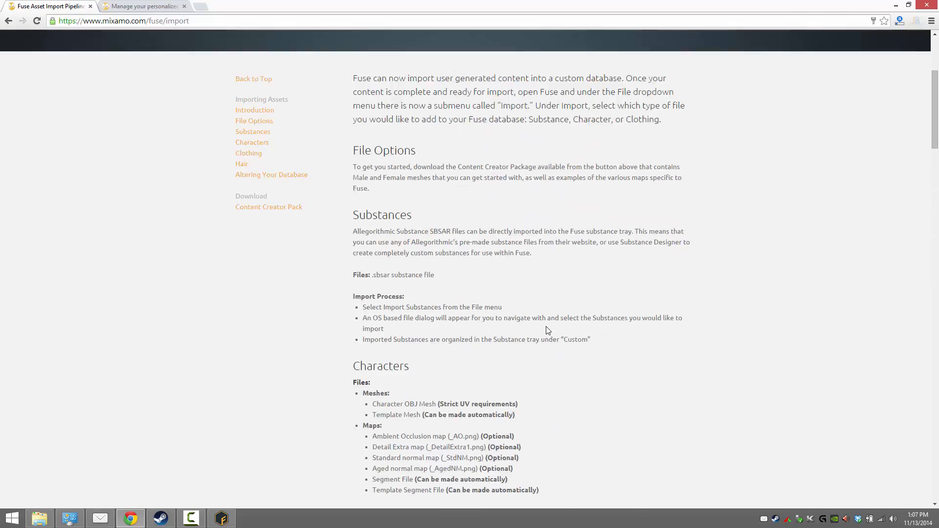
scroll(547, 331, "up", 4)
scroll(541, 318, "down", 11)
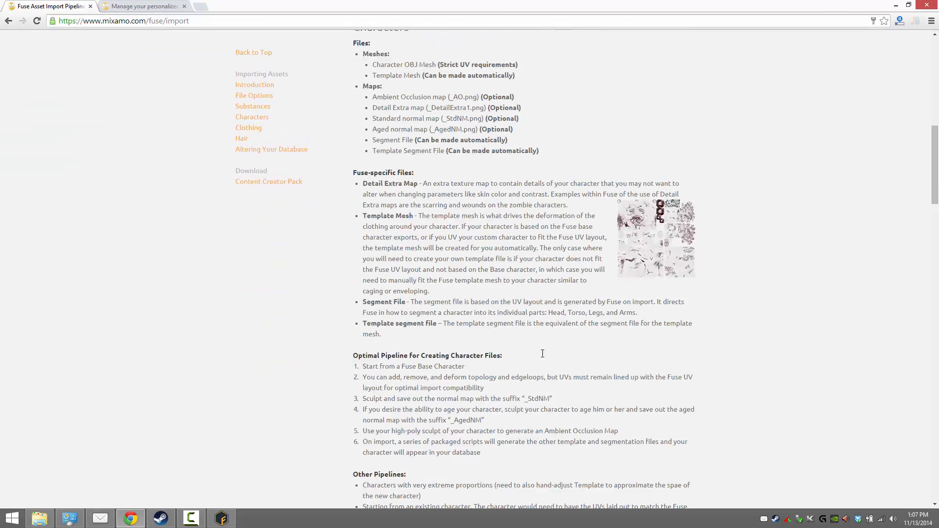
scroll(537, 347, "down", 2)
scroll(557, 266, "down", 8)
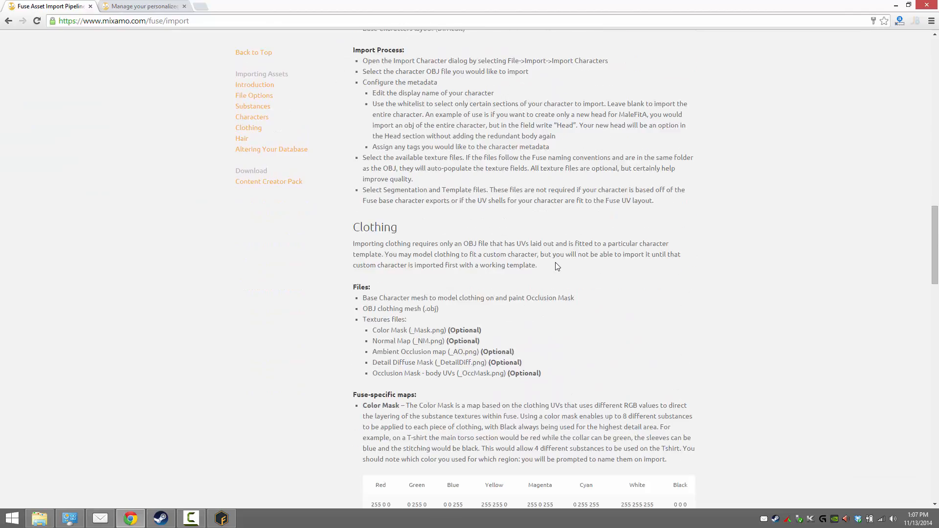
scroll(556, 266, "down", 20)
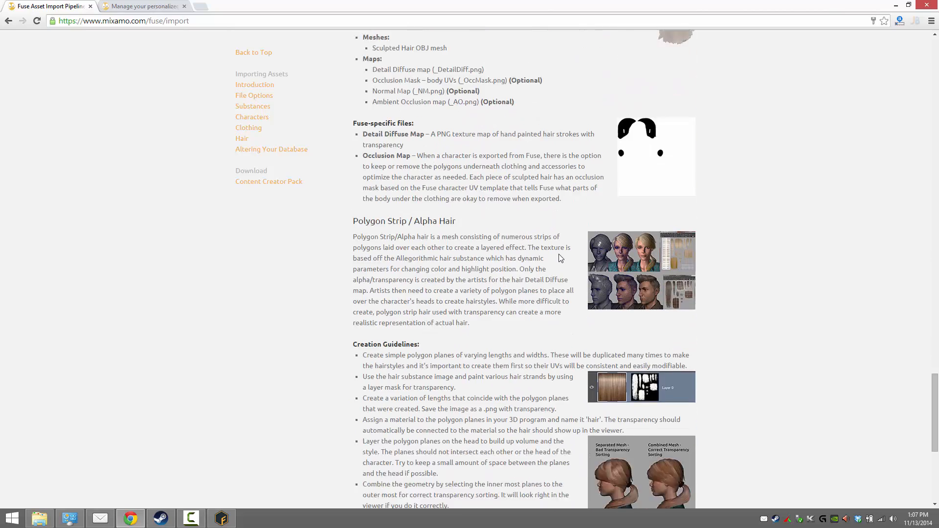
Examine the import guide's sections on sculpted hair, polygon strip hair, and clothing files and color and occlusion masks.
scroll(559, 253, "down", 6)
scroll(553, 245, "up", 3)
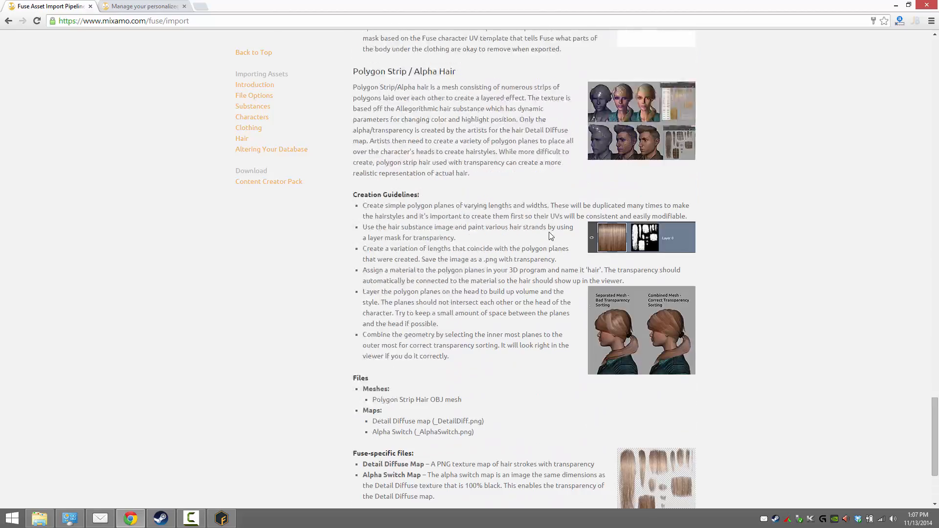
scroll(551, 236, "up", 2)
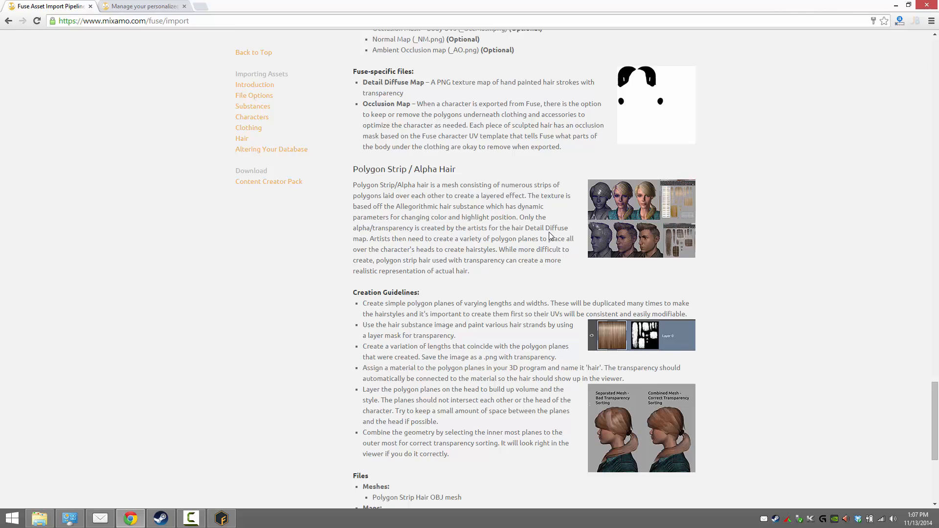
scroll(597, 170, "up", 4)
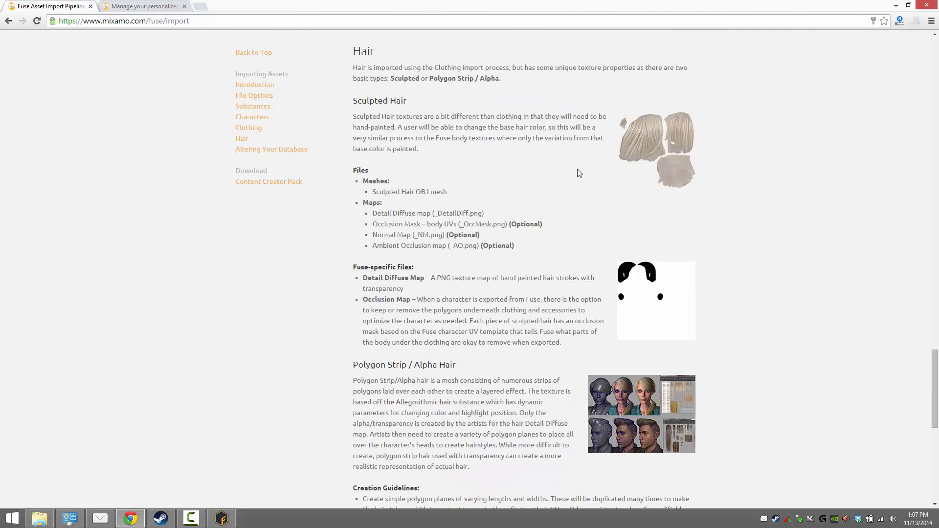
scroll(518, 176, "up", 15)
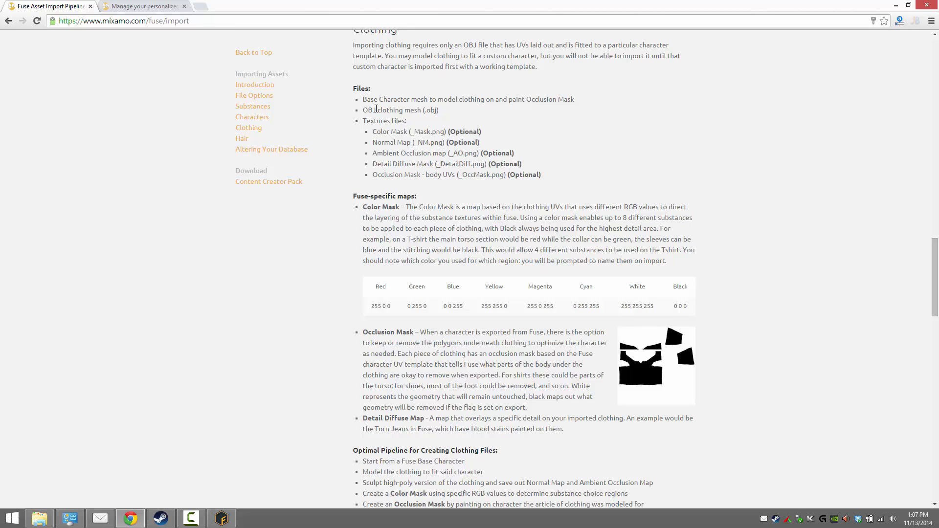
scroll(383, 120, "up", 3)
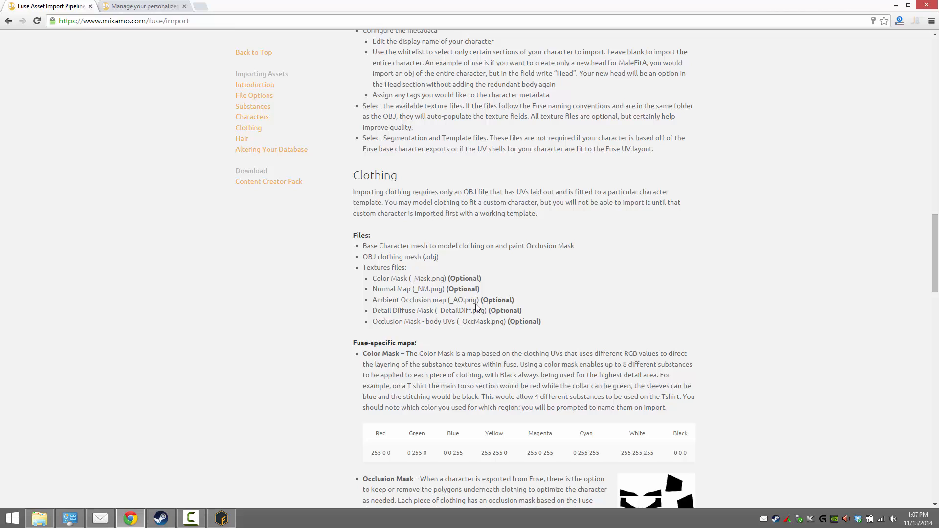
scroll(575, 287, "down", 2)
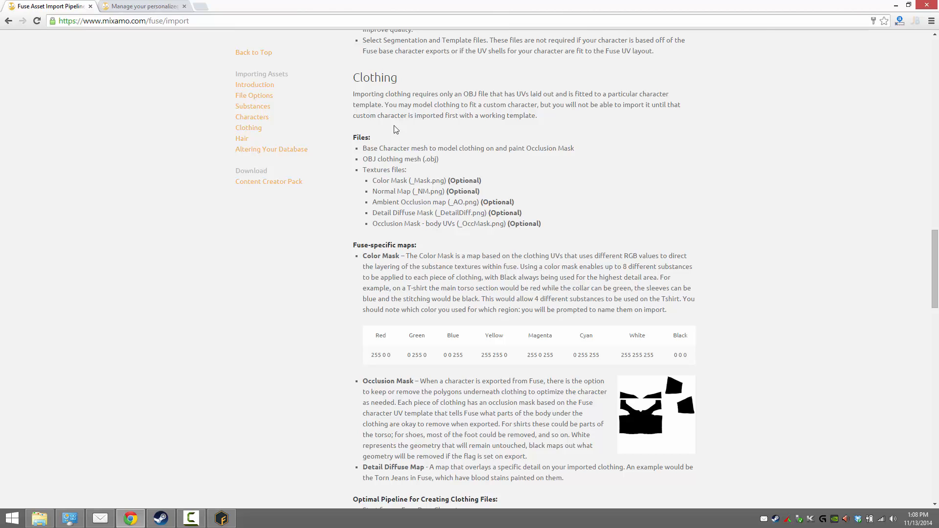
scroll(436, 285, "down", 2)
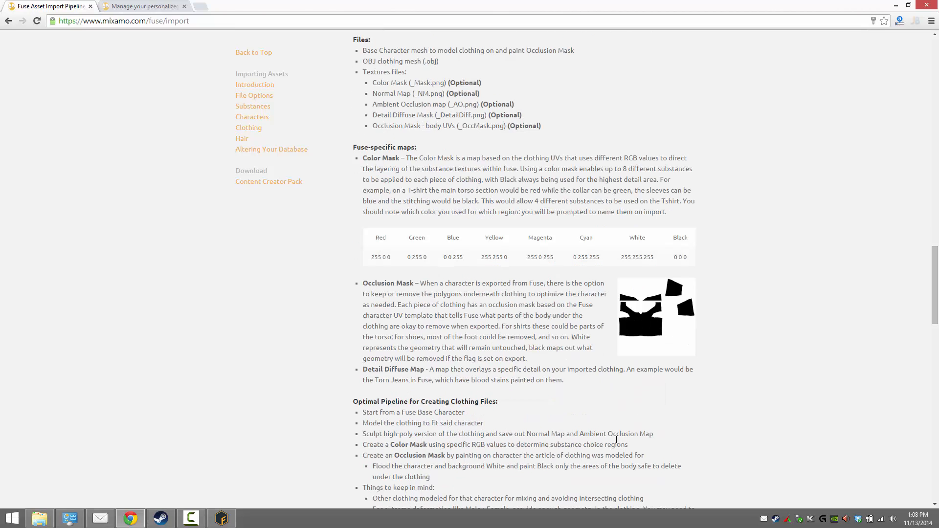
scroll(520, 252, "up", 3)
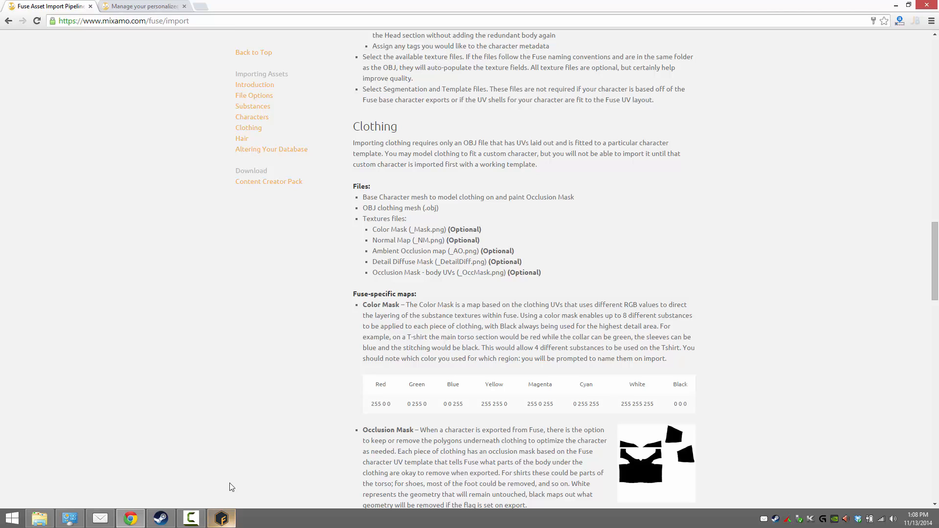
Switch to Mixamo Fuse and review the available import options for substances, characters and clothing.
left_click(222, 518)
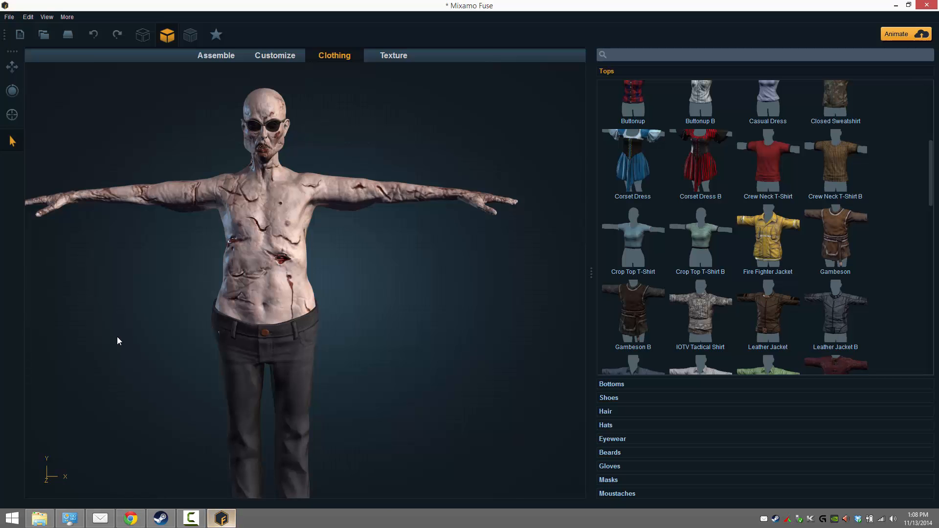
left_click(10, 18)
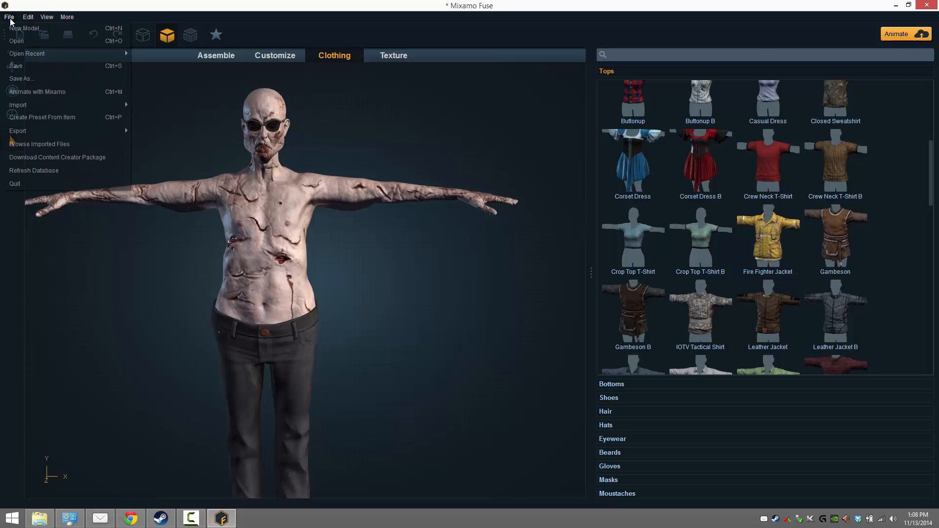
mouse_move(20, 105)
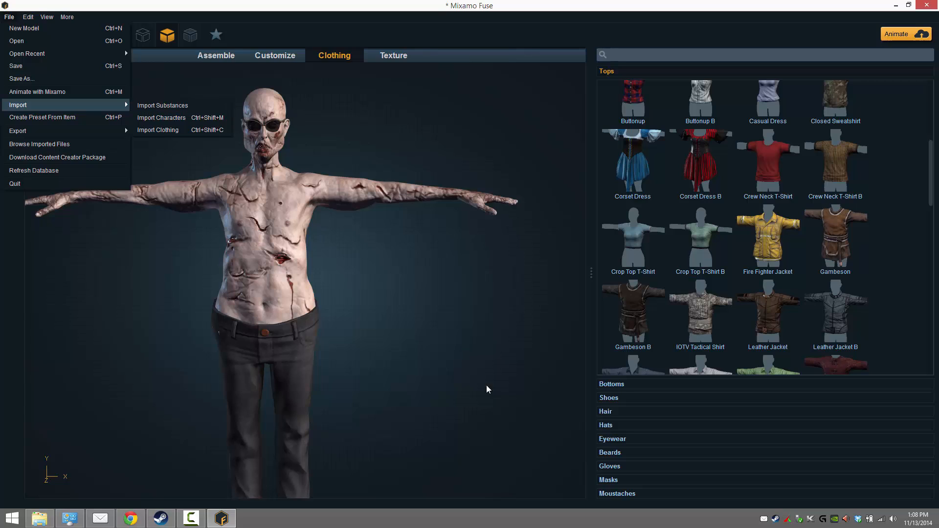
left_click(519, 163)
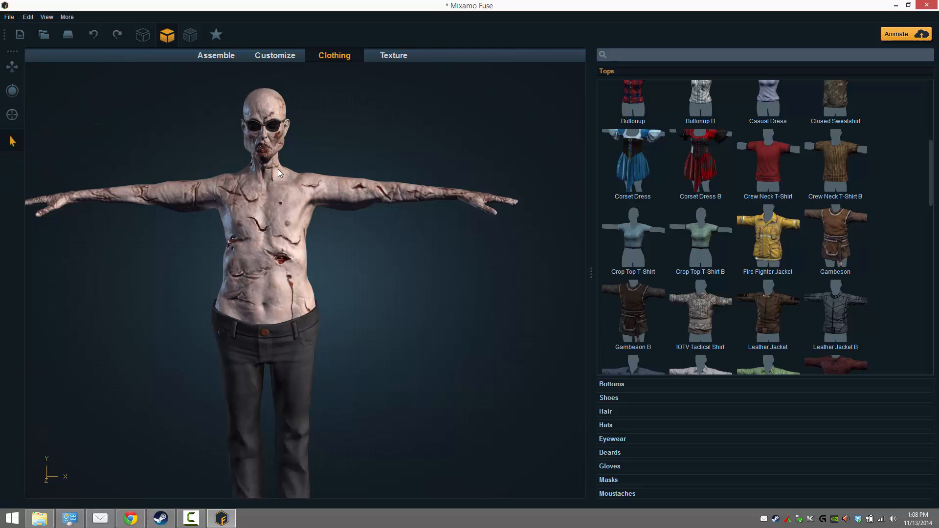
Go to the Texture stage and open the zombie's jeans for substance editing.
left_click(402, 59)
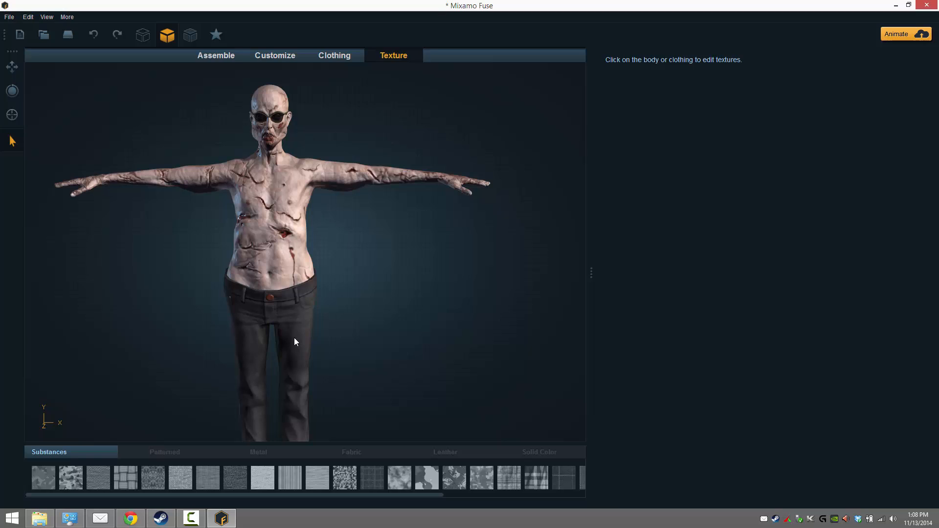
left_click(295, 337)
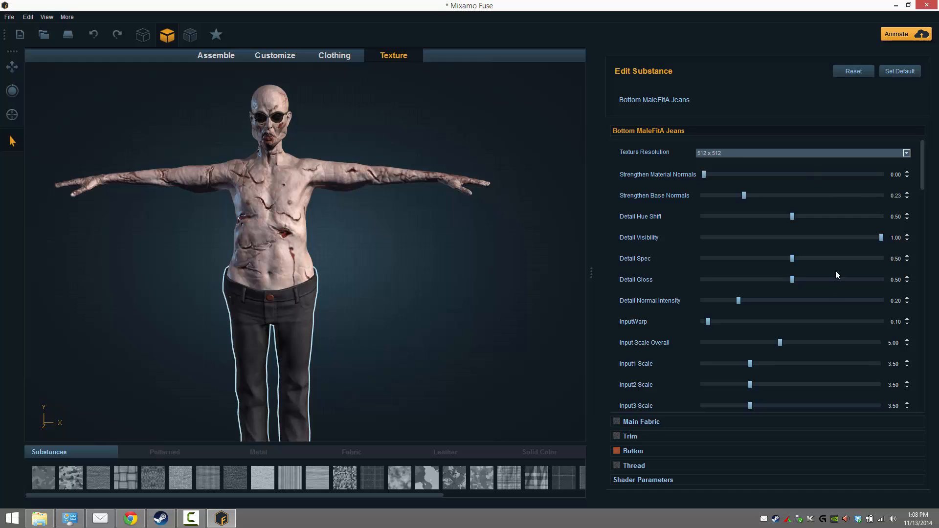
Try a 1024 x 1024 texture resolution on the jeans and return it to 512 x 512.
left_click(907, 154)
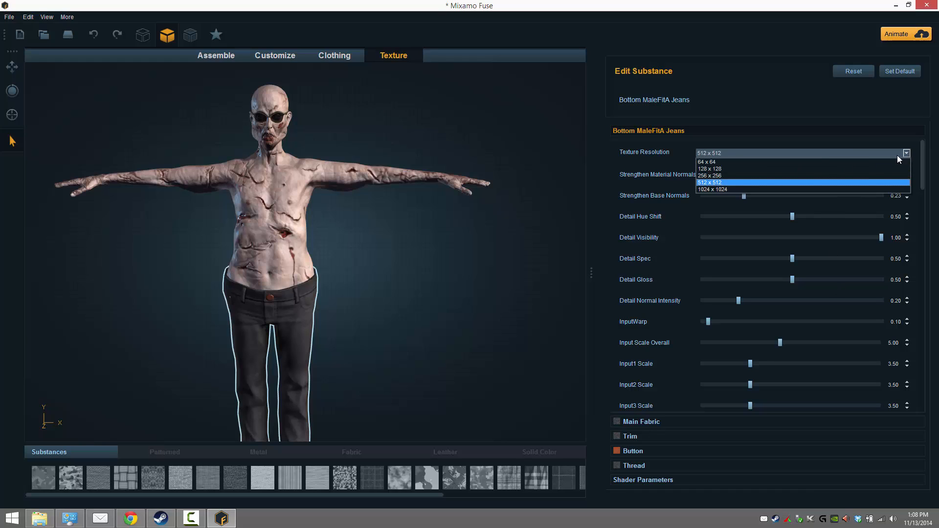
left_click(727, 184)
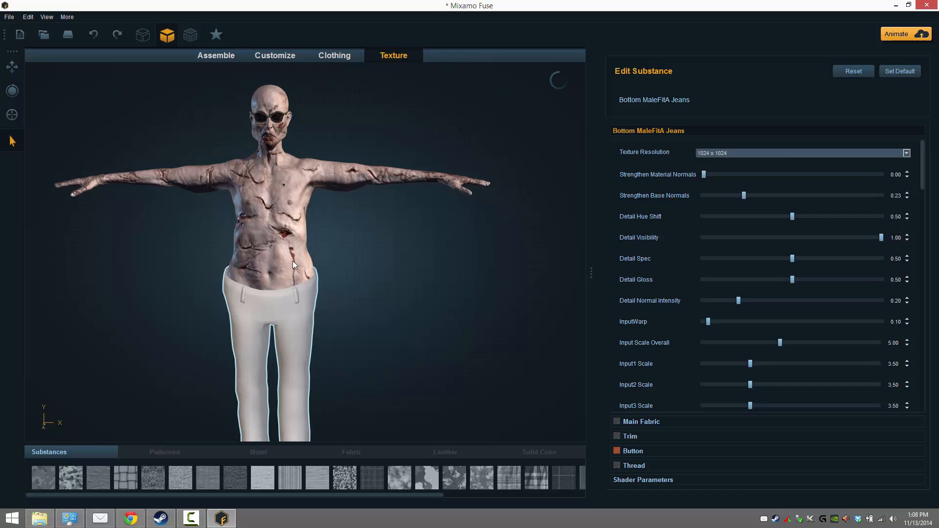
left_click(779, 154)
left_click(763, 179)
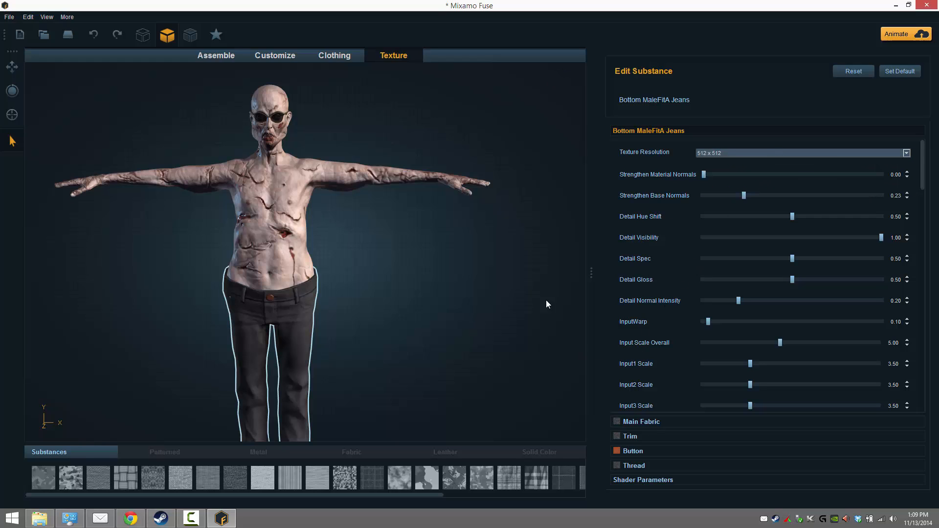
Set the jeans' Cloth Wear Level to 0.80, Cloth Wear Hard Edges to 0.72 and Cloth Wear Softness to 4.65.
scroll(664, 294, "down", 9)
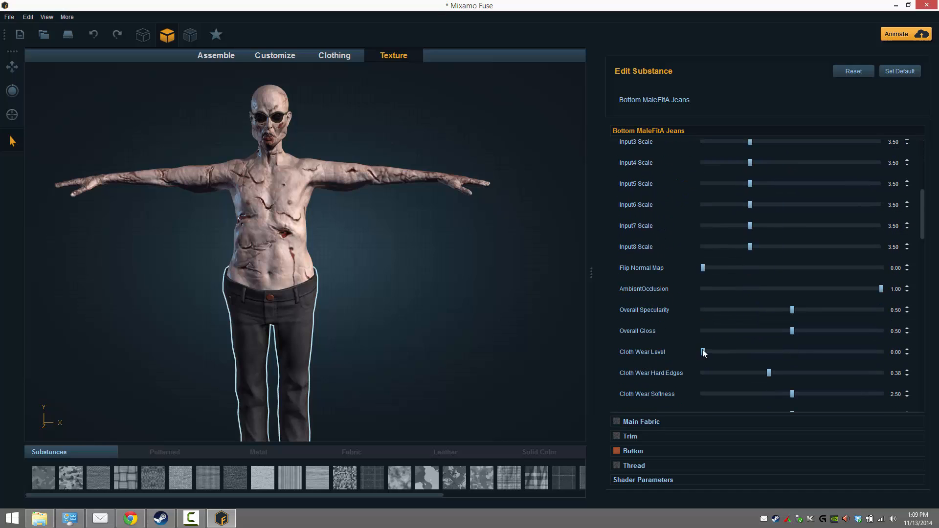
left_click_drag(703, 351, 846, 352)
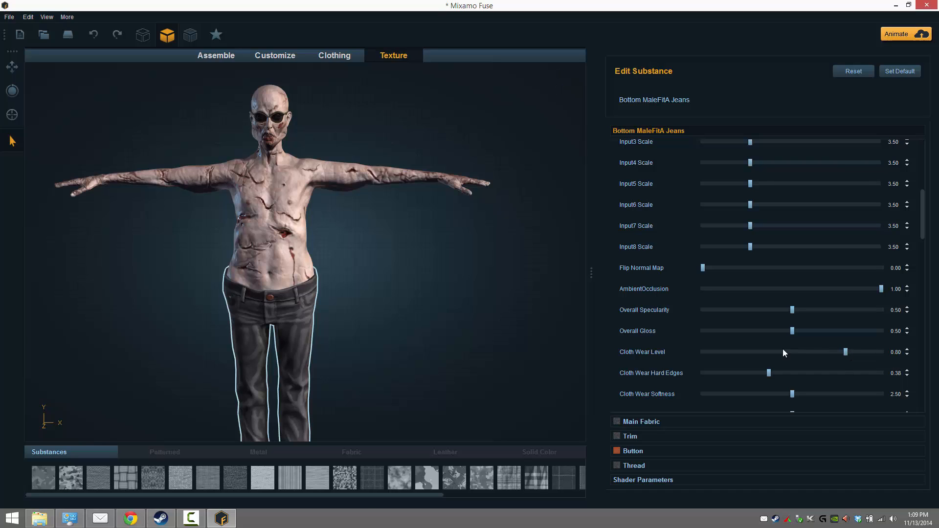
left_click_drag(769, 373, 728, 395)
left_click_drag(730, 395, 872, 386)
Set the jeans' Cloth Wear Lightness to 0.10 and Cloth Wear Saturation to 0.23.
scroll(777, 341, "down", 4)
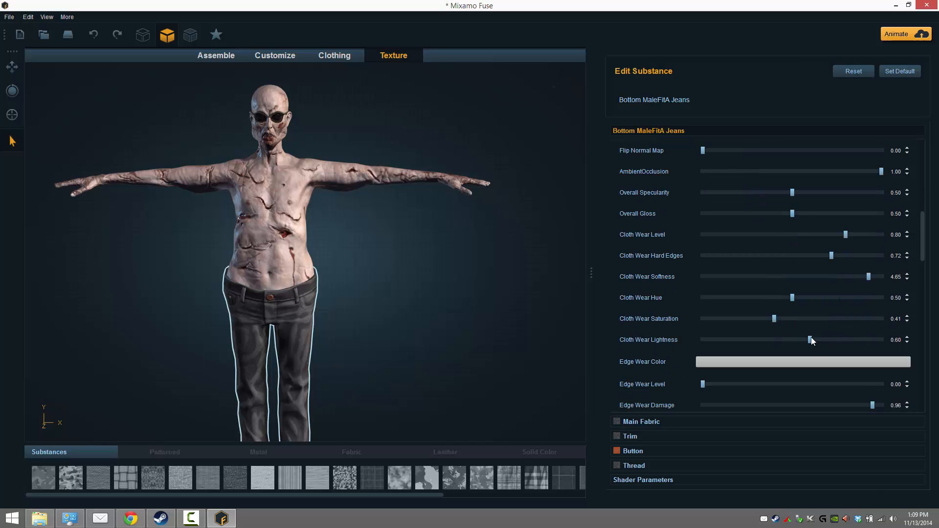
left_click_drag(810, 339, 722, 344)
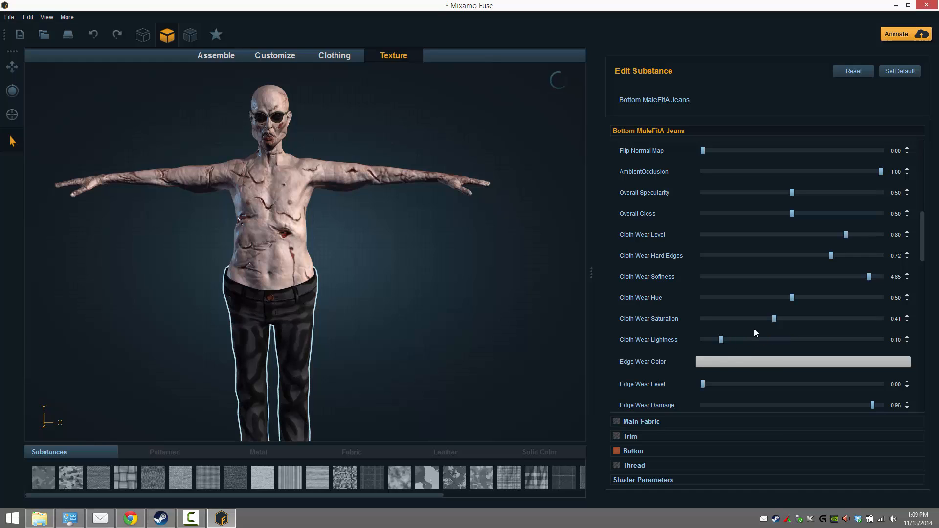
left_click_drag(773, 318, 738, 321)
Change the jeans' Edge Wear Color to a darker gray with red, green and blue at 117.
left_click(753, 361)
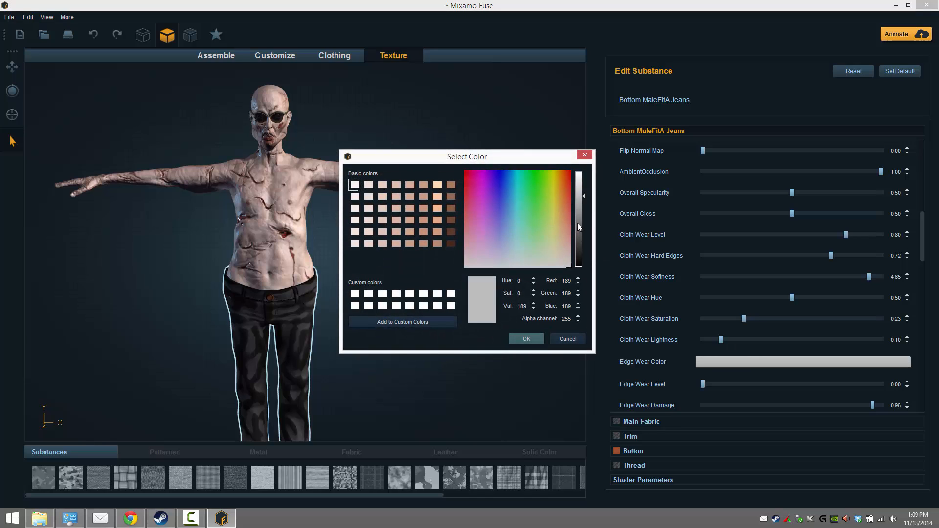
left_click(577, 223)
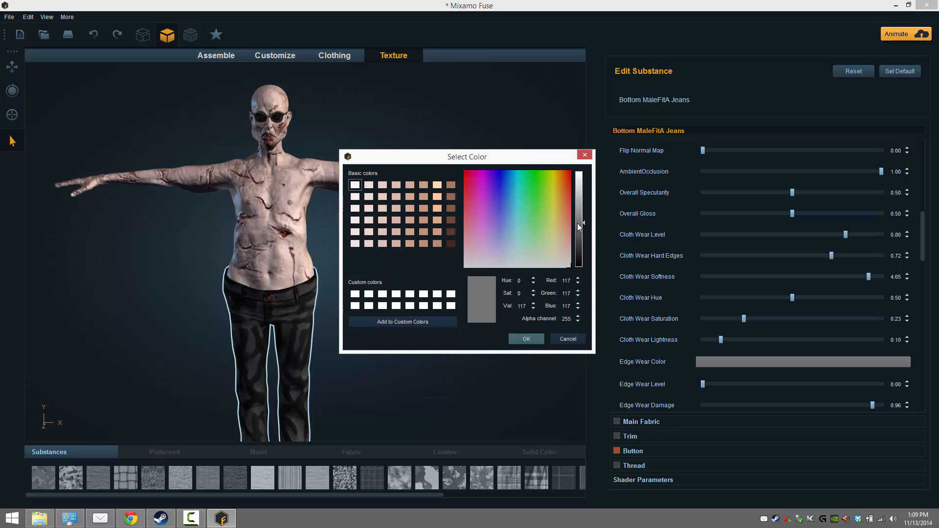
left_click(527, 337)
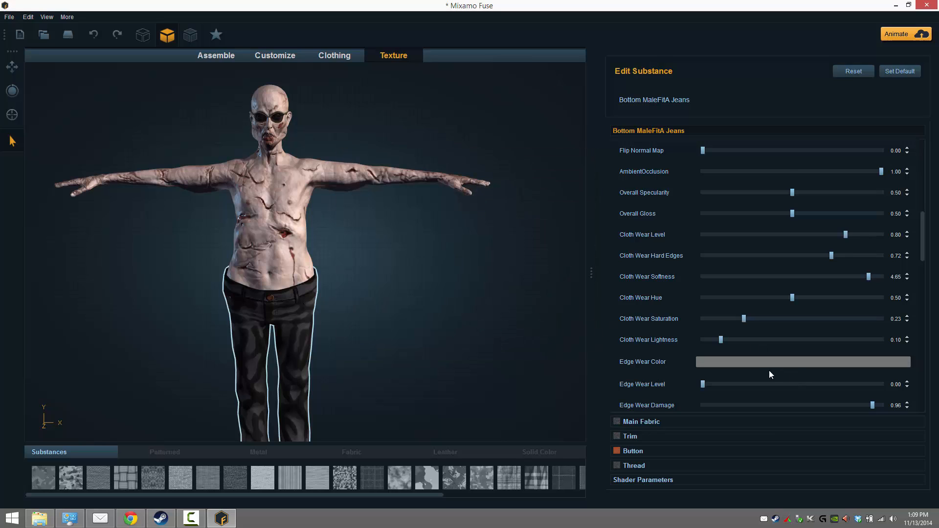
Set the jeans' Edge Wear Damage to 0.55 and Edge Wear Gloss to 0.46.
scroll(770, 375, "down", 1)
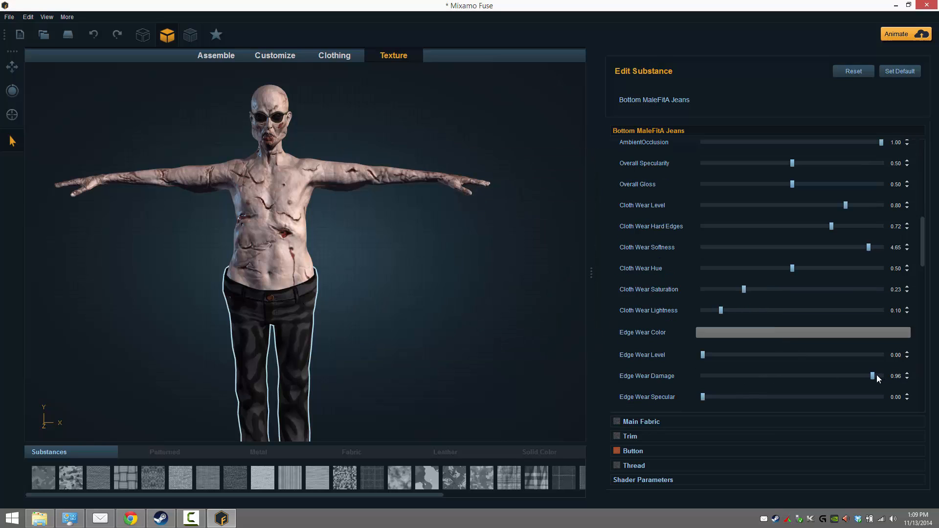
left_click_drag(872, 375, 800, 375)
scroll(395, 371, "down", 4)
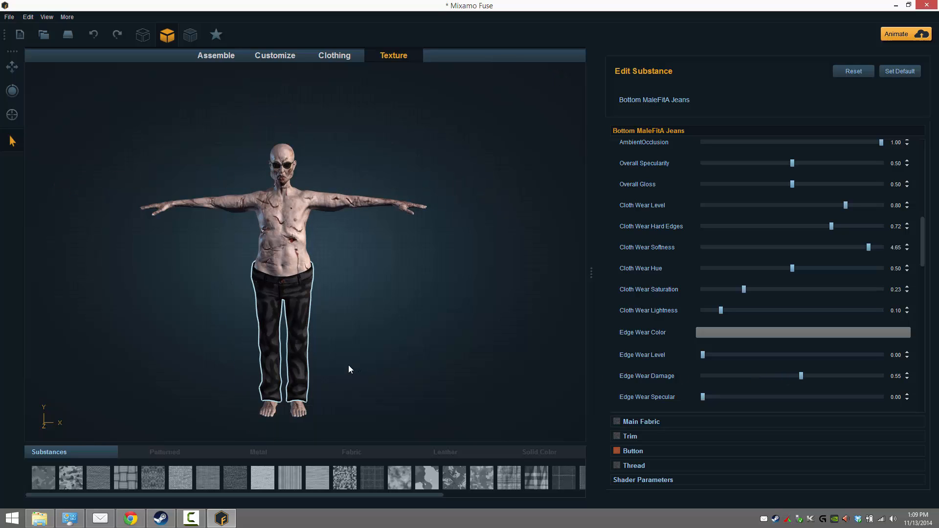
middle_click_drag(348, 365, 143, 348)
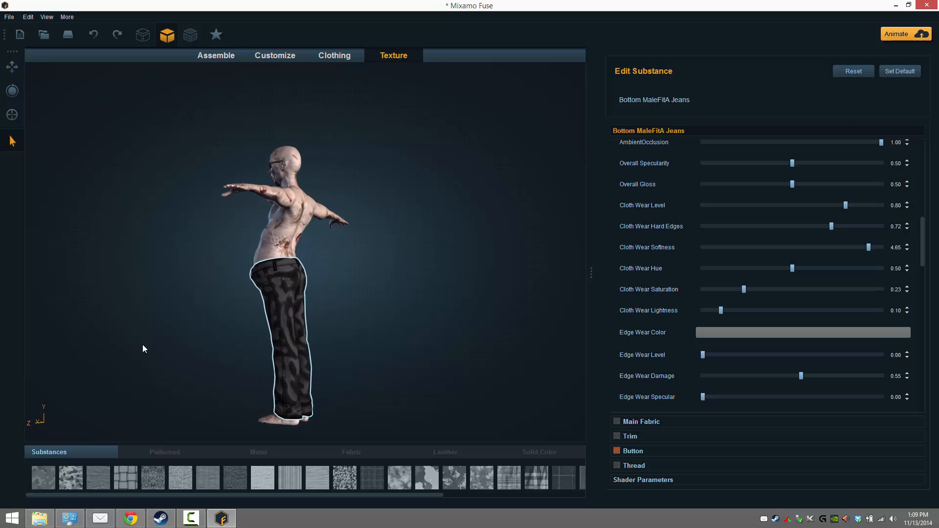
scroll(760, 363, "down", 3)
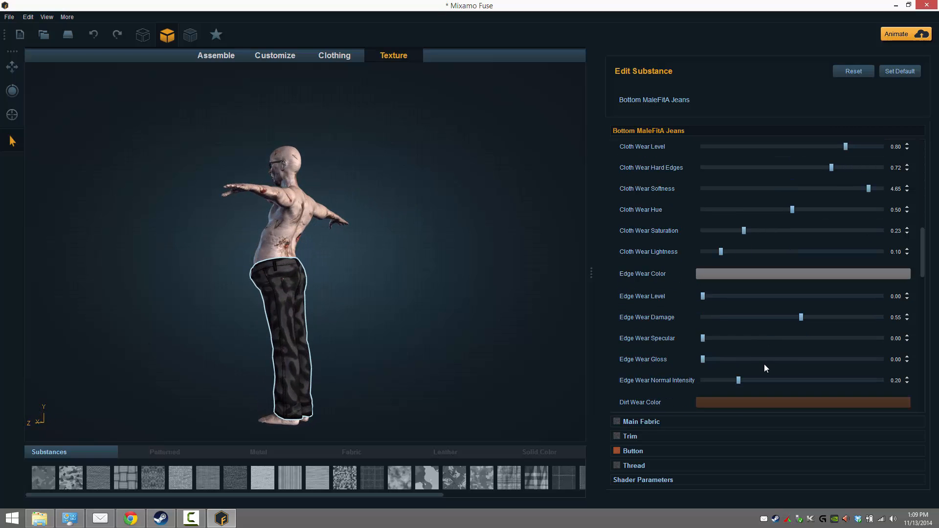
left_click_drag(702, 359, 785, 359)
Set the jeans' Dirt Wear Level to 0.73, Contrast to 0.36, Grunge Amount to 0.75 and Specular to 0.09.
scroll(675, 359, "down", 3)
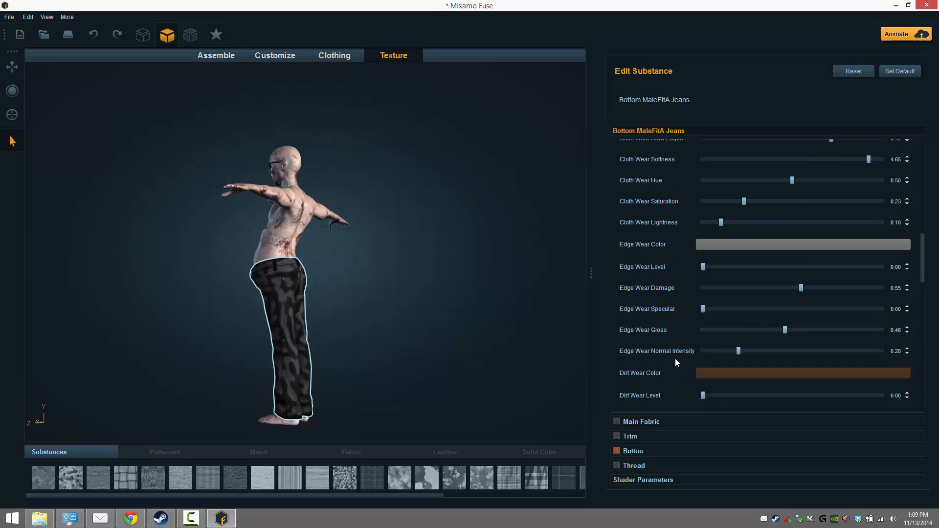
left_click_drag(703, 366, 834, 368)
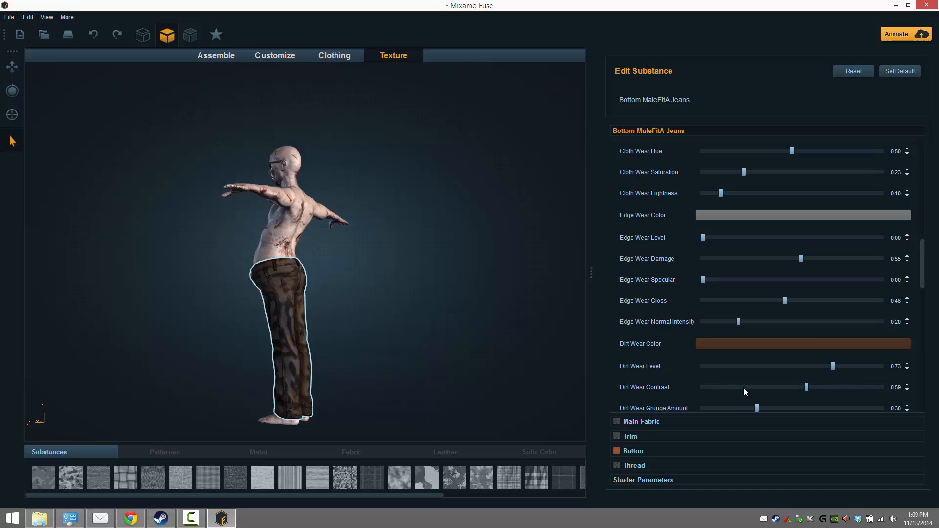
left_click_drag(806, 387, 837, 408)
scroll(778, 380, "down", 2)
scroll(779, 380, "down", 3)
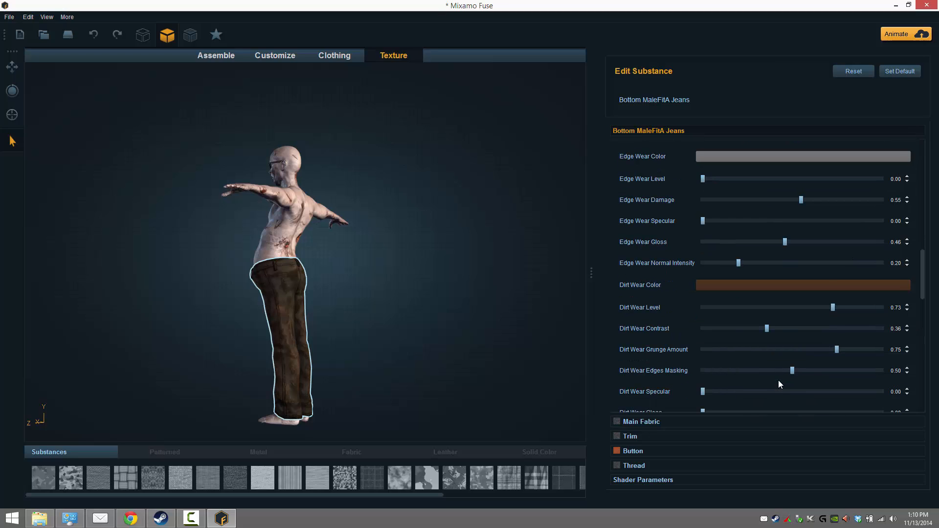
scroll(770, 381, "down", 1)
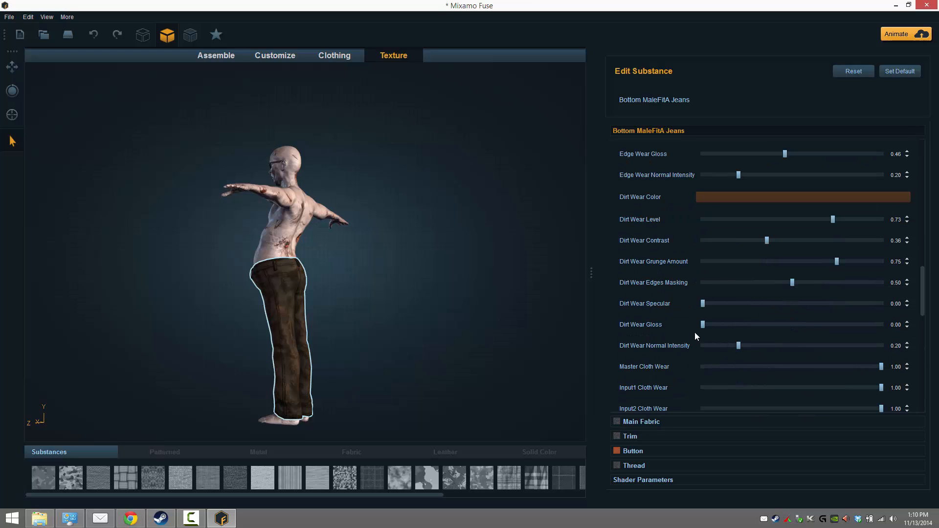
left_click_drag(704, 304, 718, 304)
Inspect the jeans from the front and review their remaining cloth, dirt and edge wear input settings.
scroll(718, 349, "down", 2)
scroll(706, 329, "down", 3)
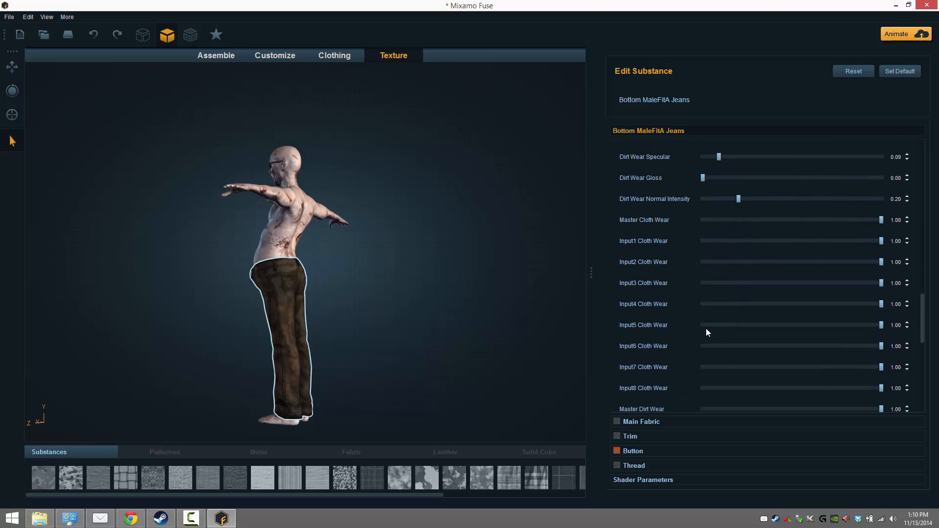
left_click_drag(385, 324, 594, 319)
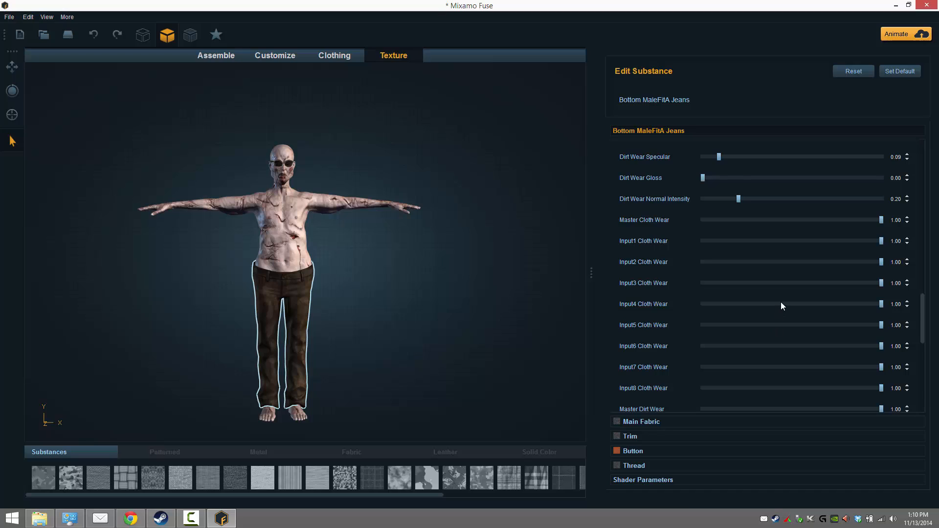
scroll(781, 303, "down", 12)
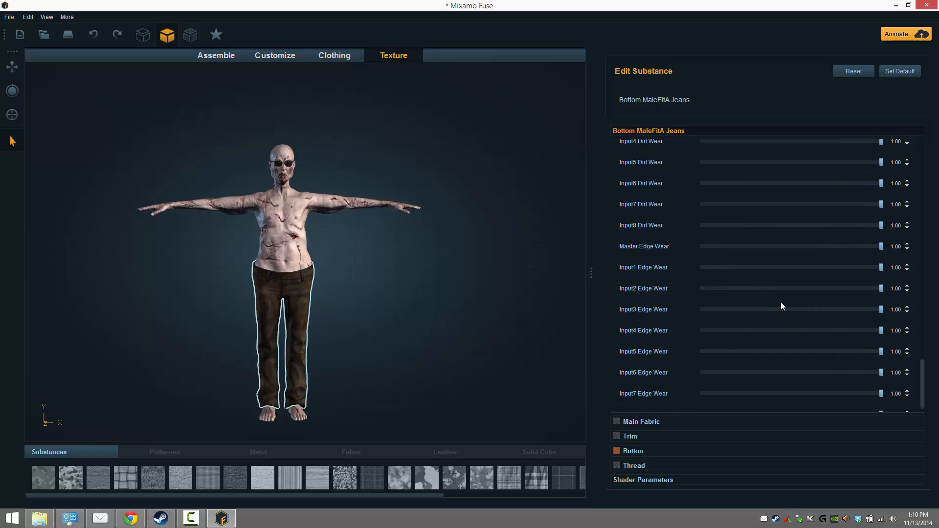
Review the jeans' scale settings and browse the patterned, metal, fabric, leather and solid color substances for their Trim.
scroll(791, 289, "up", 10)
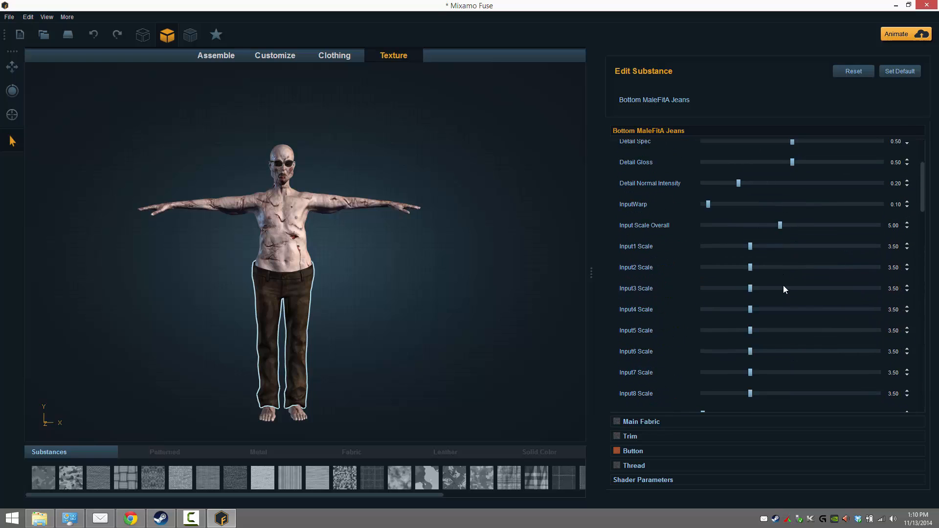
scroll(782, 285, "up", 5)
scroll(780, 274, "down", 8)
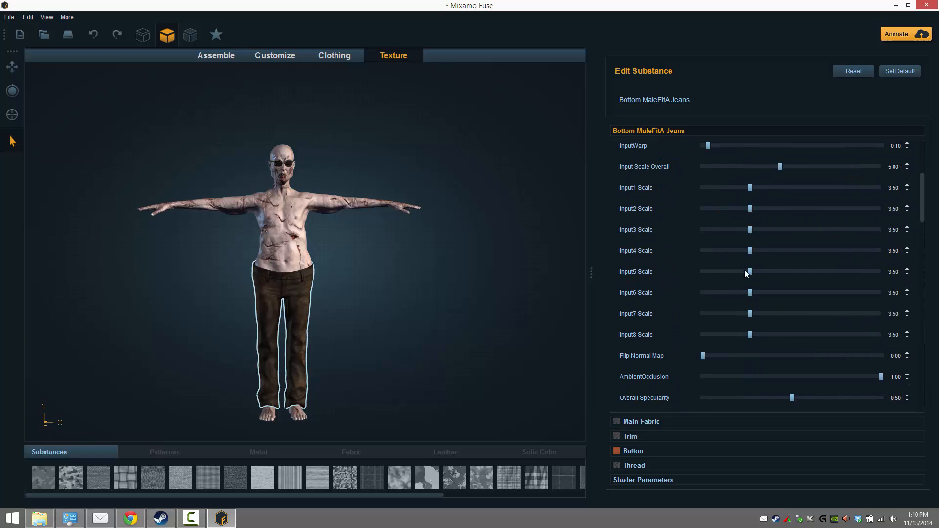
left_click(634, 435)
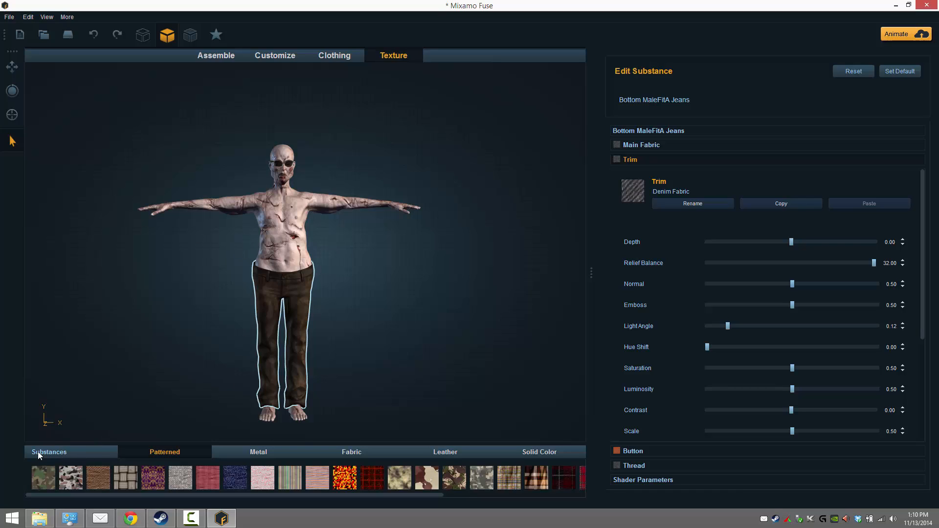
left_click(261, 452)
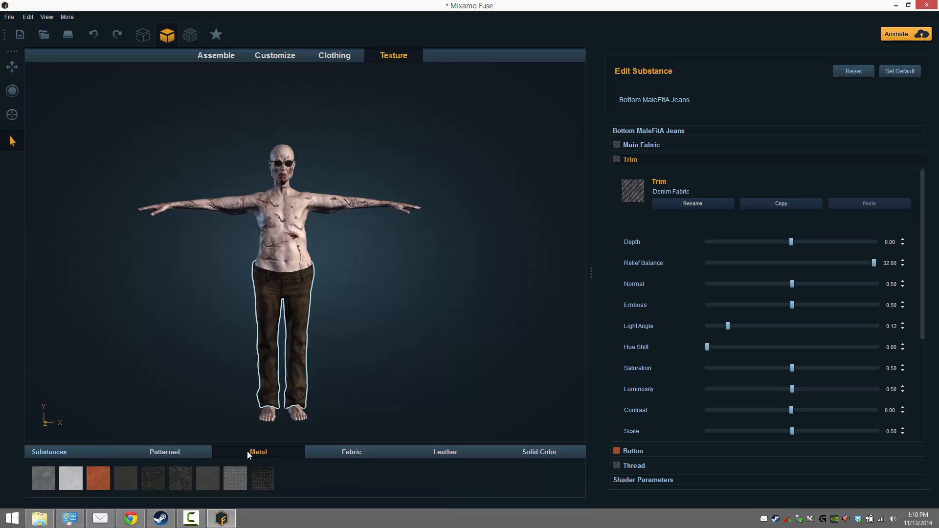
left_click(152, 450)
left_click(255, 452)
left_click(379, 451)
left_click(441, 450)
left_click(538, 451)
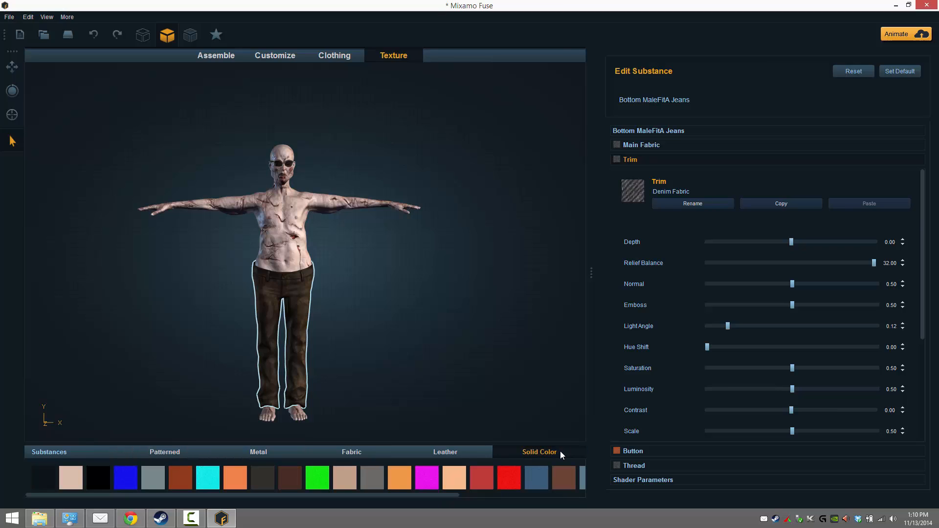
left_click(447, 451)
left_click(316, 452)
left_click(247, 452)
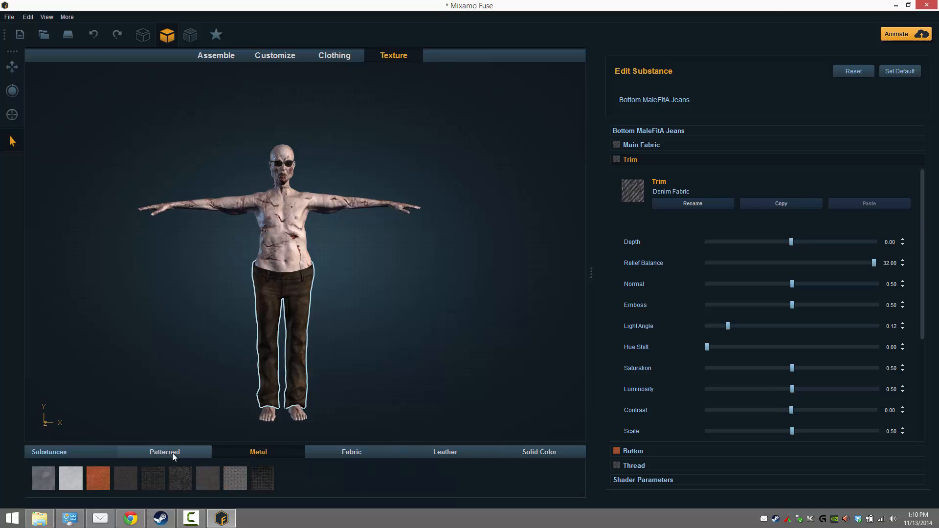
left_click(172, 453)
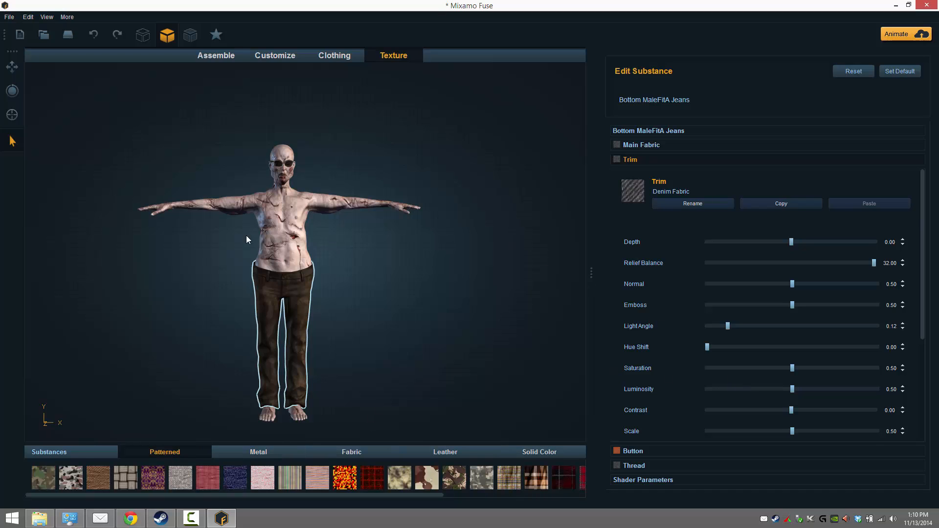
Lighten the body's Skin Color to red 241, green 215 and blue 197.
left_click(290, 218)
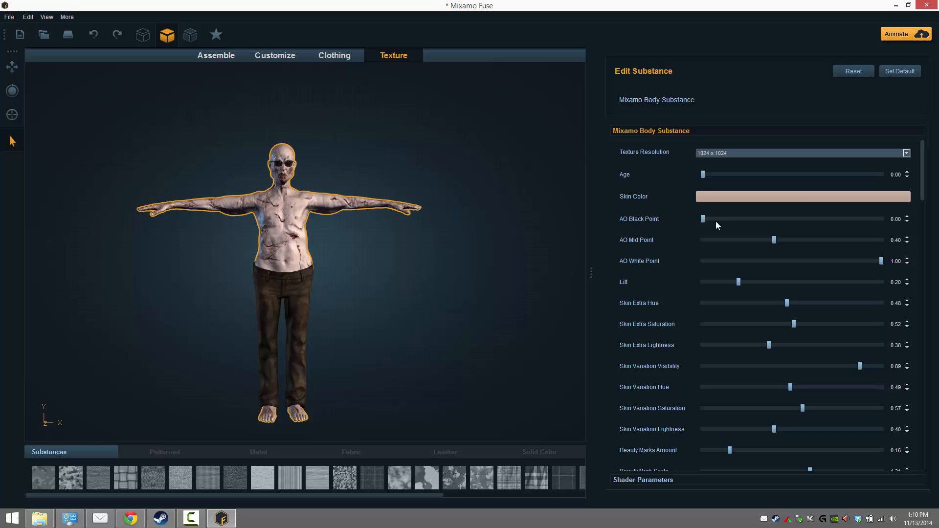
left_click(808, 196)
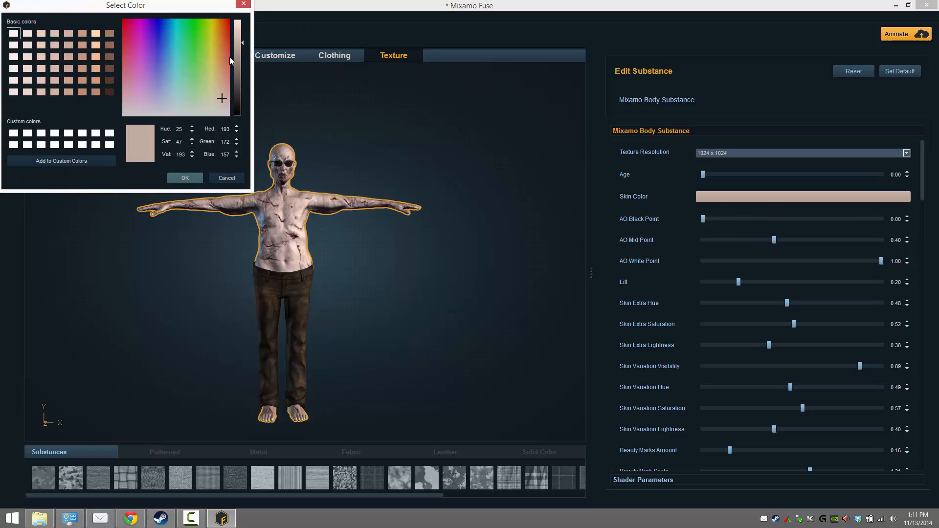
left_click_drag(241, 38, 237, 25)
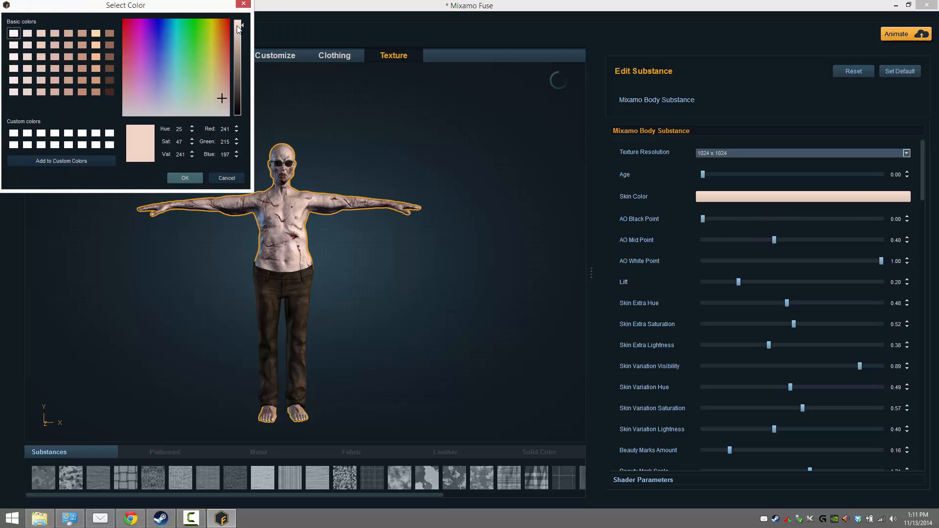
left_click(185, 178)
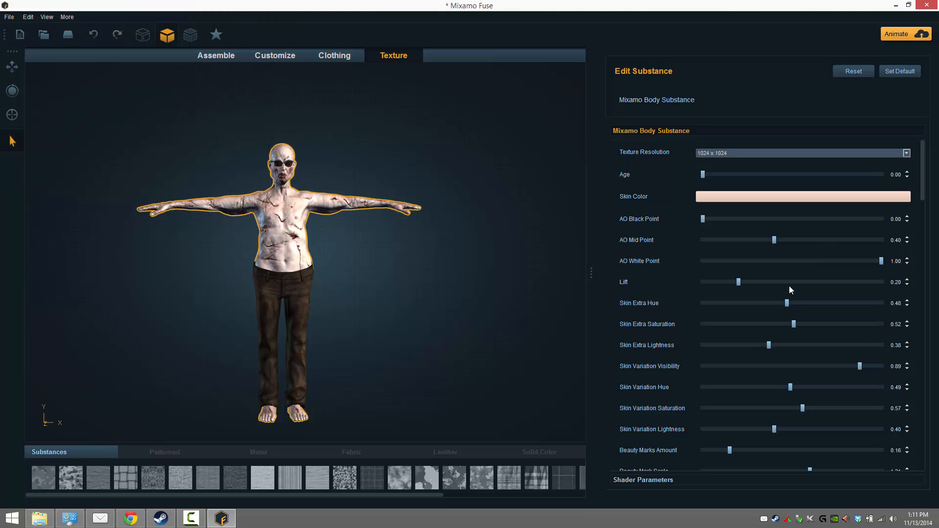
Set the body's Lipstick Opacity to 0.97, checking the effect on the zombie's face up close.
scroll(789, 286, "down", 4)
scroll(788, 288, "down", 4)
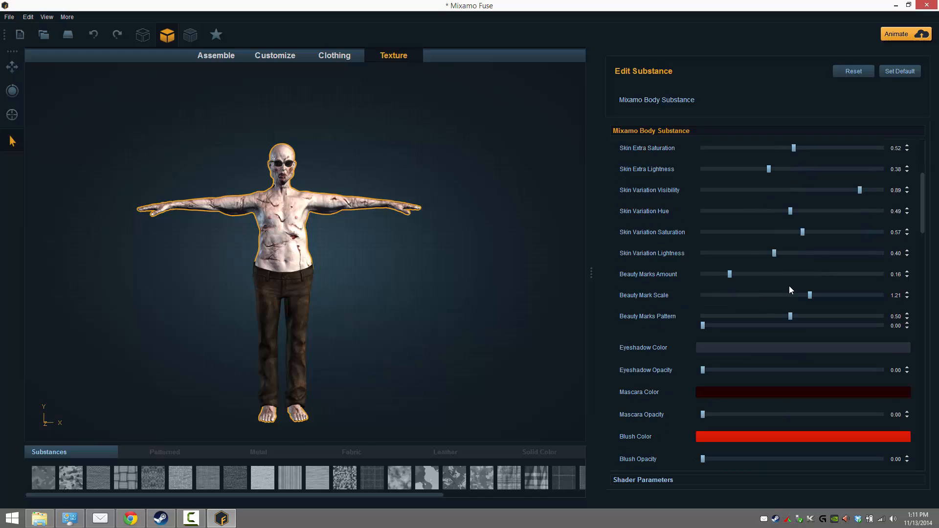
scroll(788, 288, "down", 3)
scroll(788, 286, "down", 4)
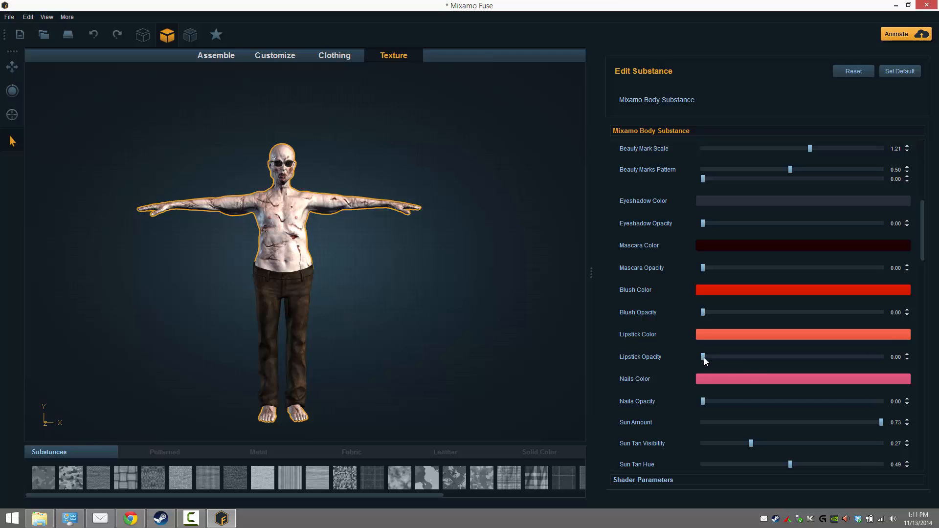
left_click_drag(703, 357, 774, 354)
scroll(295, 193, "up", 5)
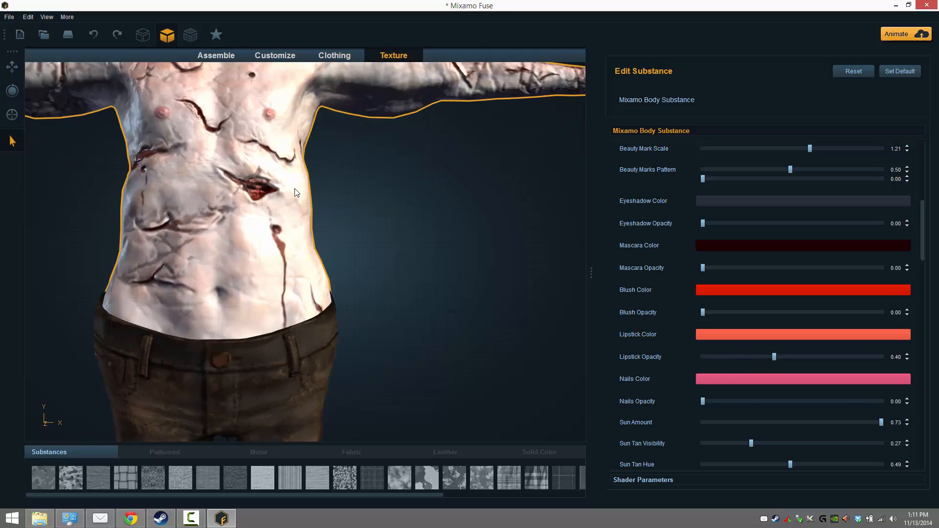
scroll(341, 210, "down", 6)
middle_click_drag(350, 189, 409, 297)
scroll(404, 260, "up", 5)
scroll(427, 265, "up", 2)
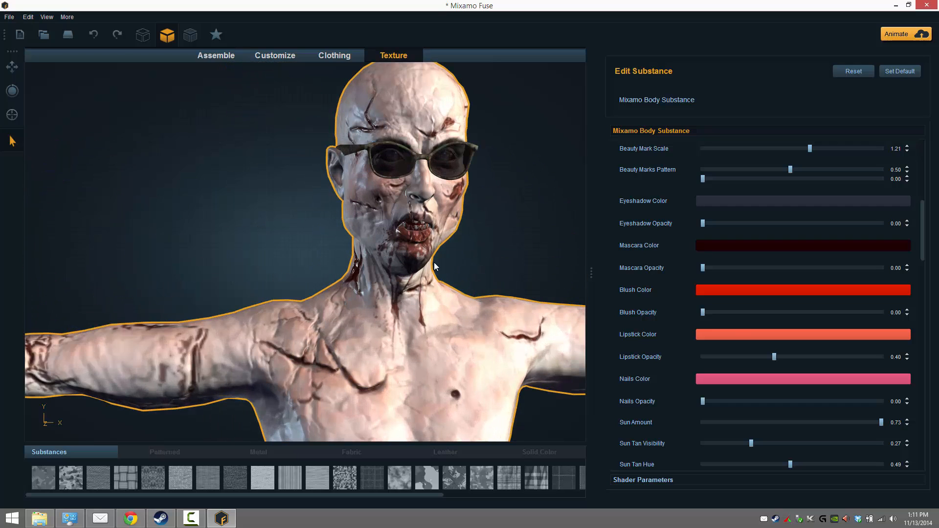
left_click_drag(773, 356, 876, 349)
Change the Lipstick Color to a bright red with red 246, green 7 and blue 19.
left_click(878, 333)
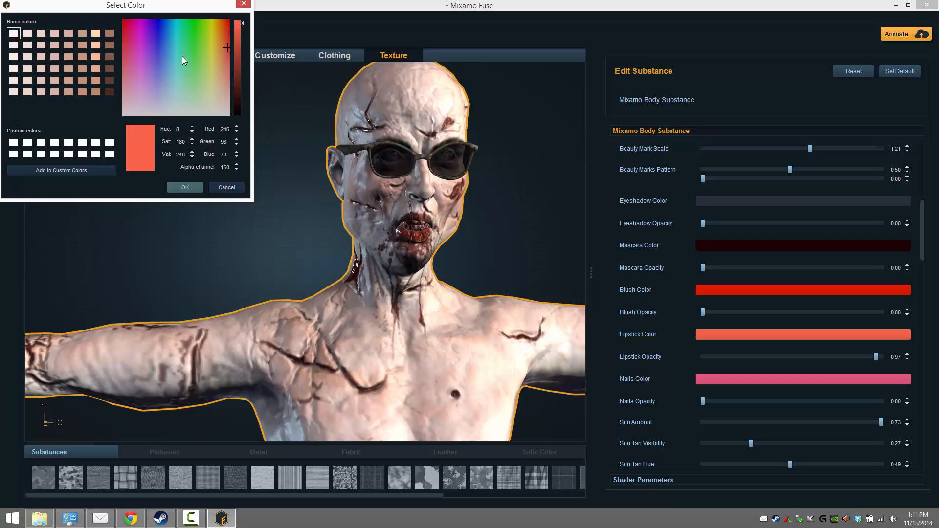
left_click(125, 22)
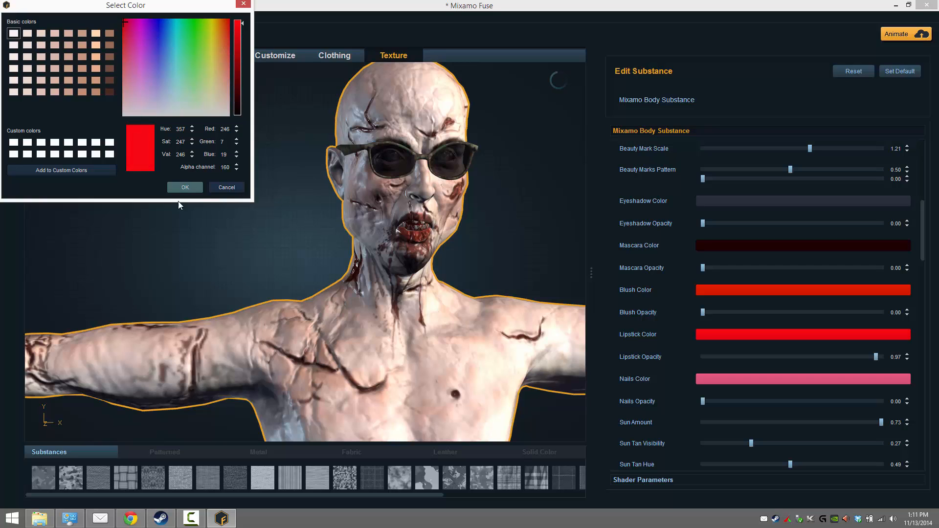
left_click(185, 187)
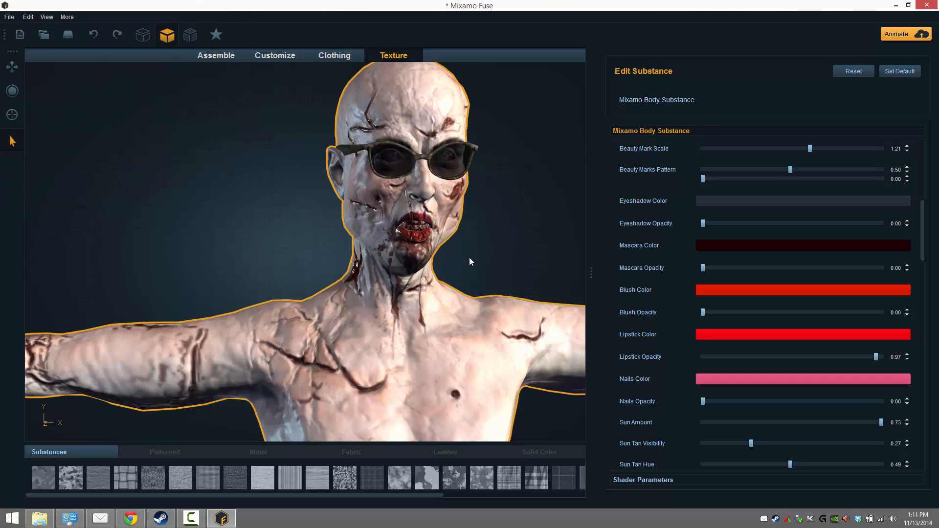
scroll(518, 245, "down", 2)
scroll(527, 243, "down", 3)
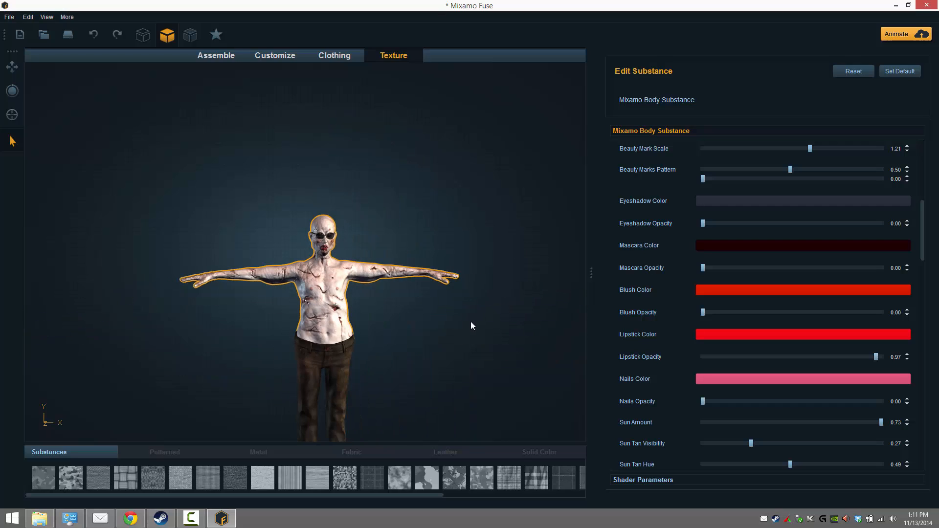
Review the substance settings of the glasses, the body and the jeans one after another.
left_click(334, 240)
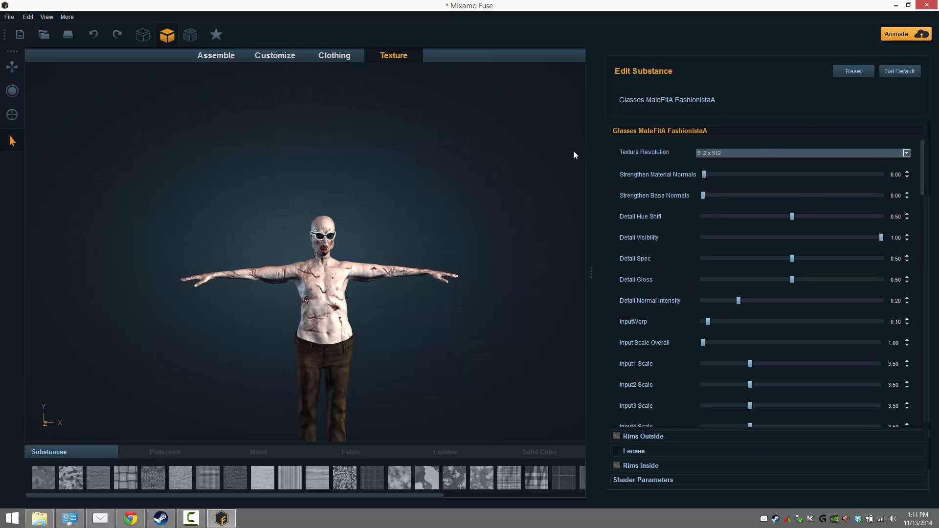
left_click(318, 286)
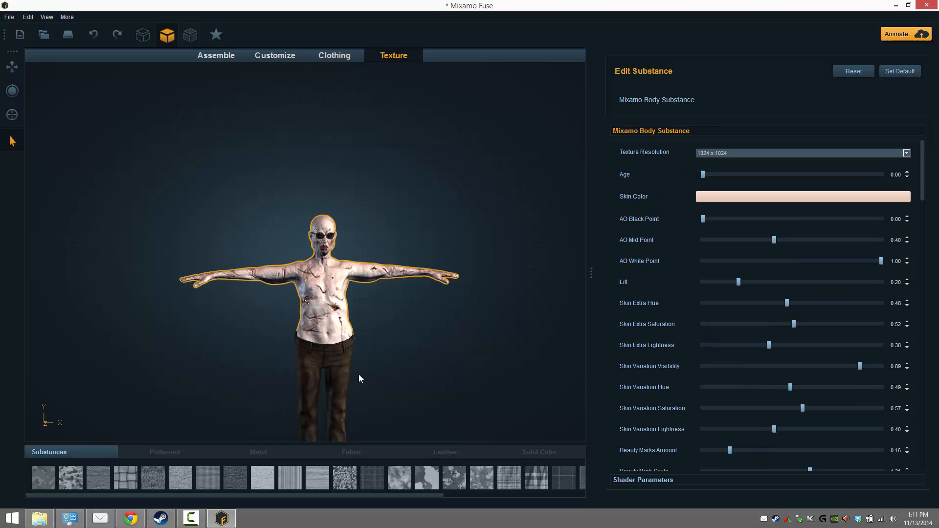
left_click(332, 376)
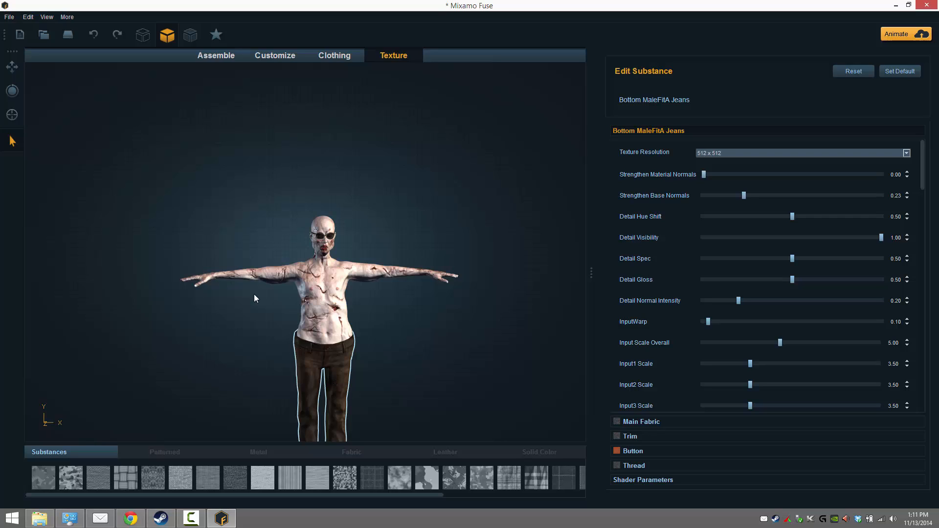
Display the character as a plain wireframe, and switch to the textured view with wireframe overlay.
left_click(143, 35)
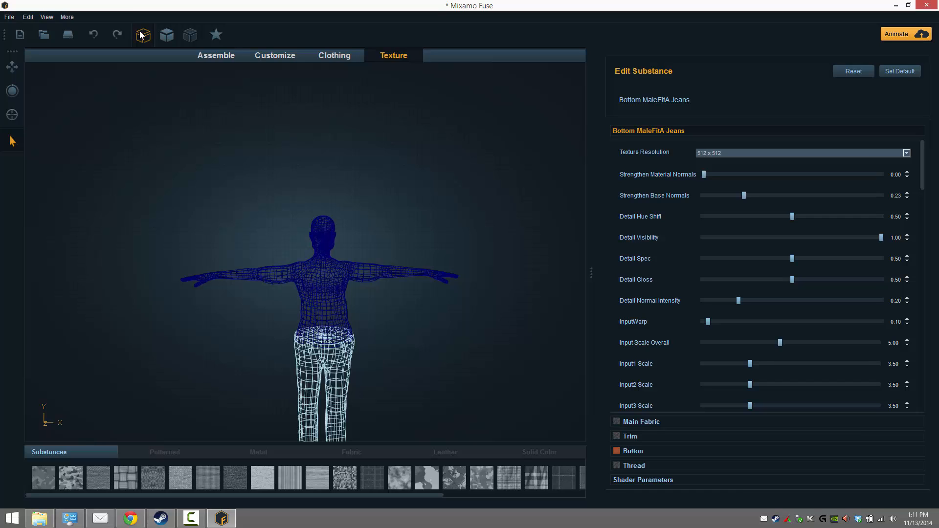
left_click(187, 37)
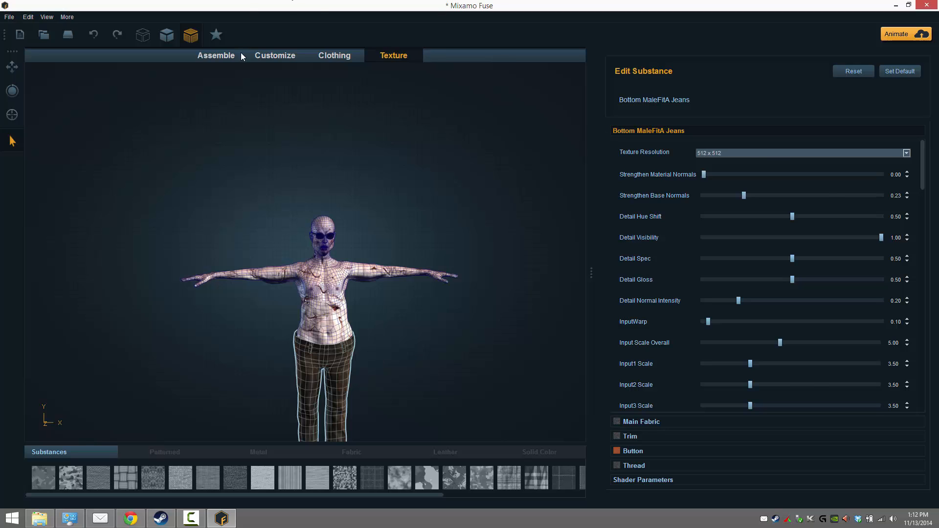
Review the leg and arm parts available for assembling the character, including the Male Skinny Zombie A leg.
left_click(224, 57)
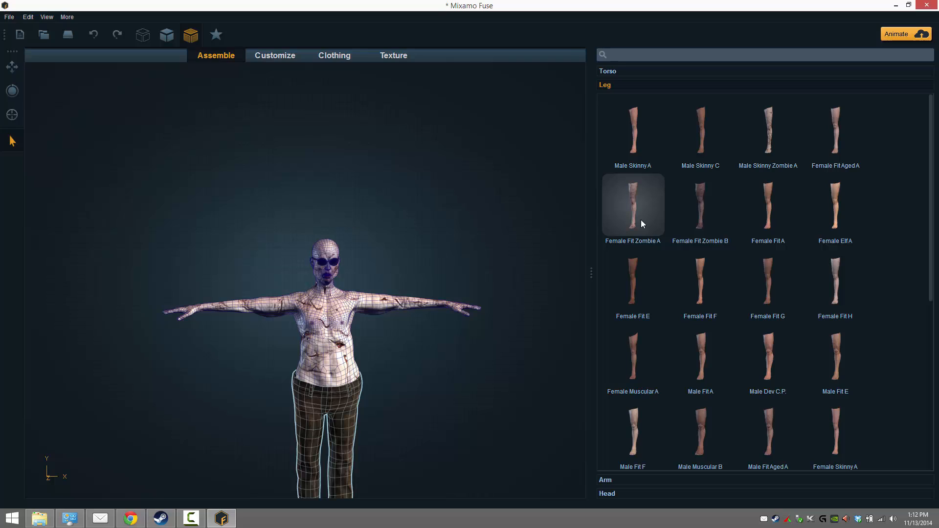
left_click(768, 134)
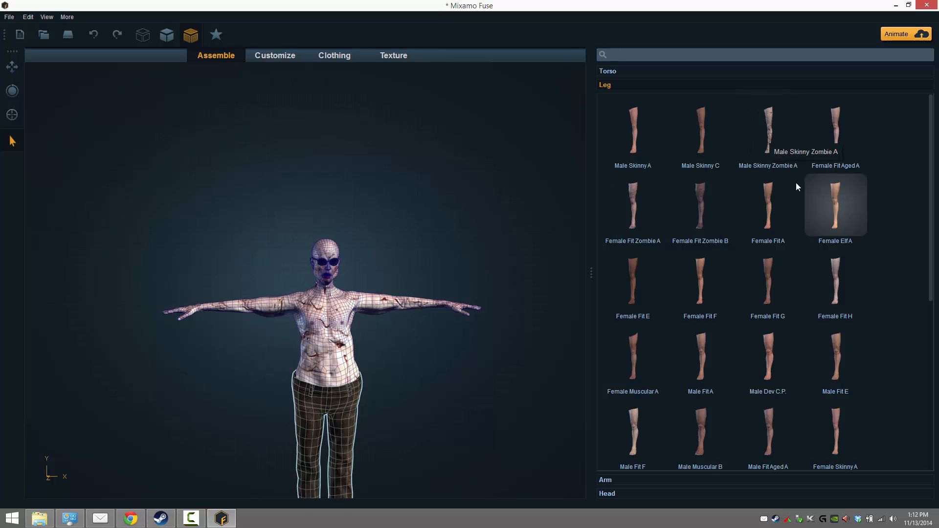
left_click(459, 303)
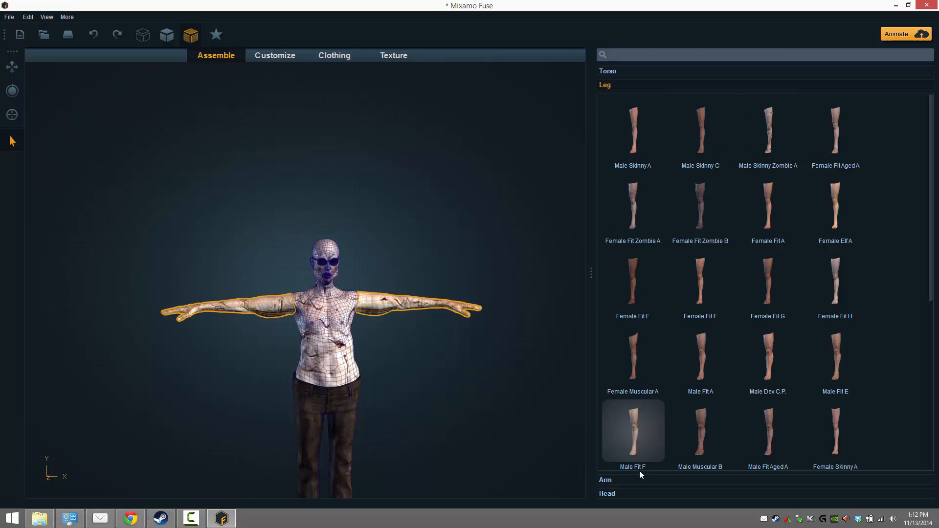
left_click(606, 480)
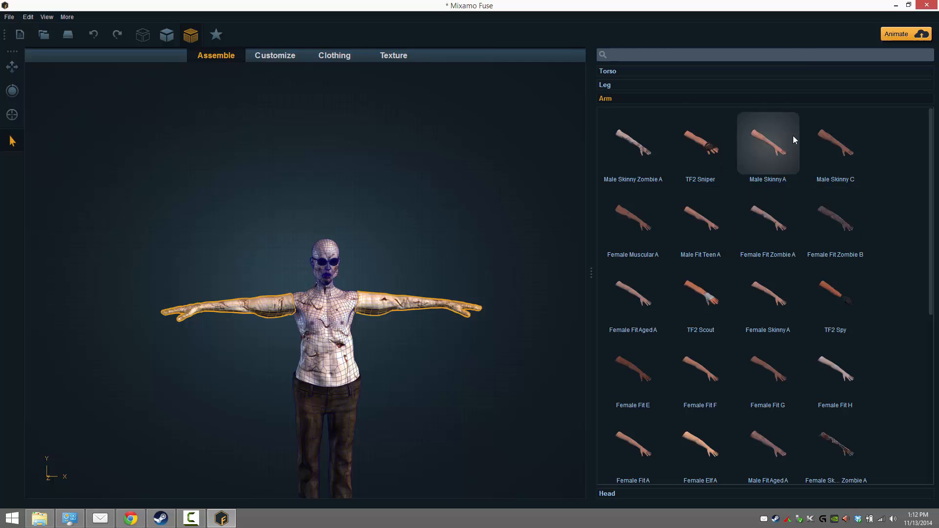
left_click(369, 190)
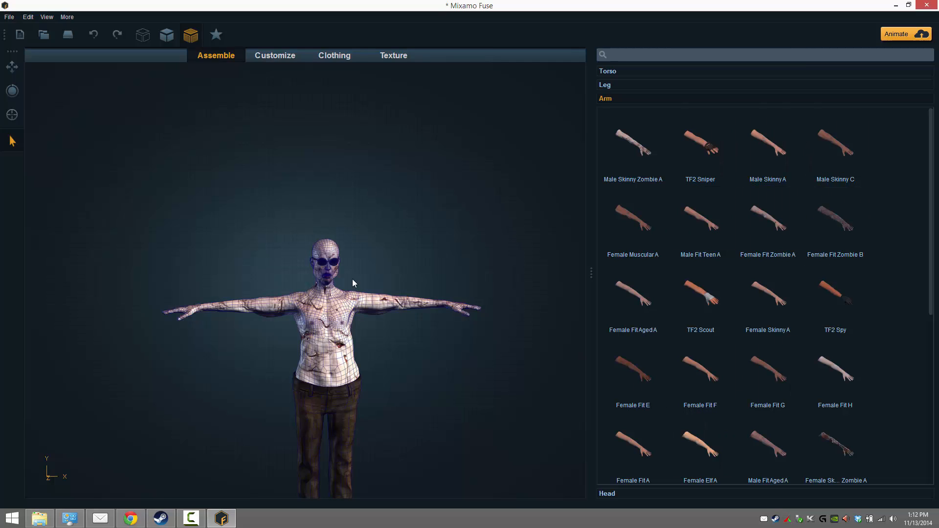
Randomize the shape settings of the character's arms repeatedly to try out different proportions.
left_click(280, 61)
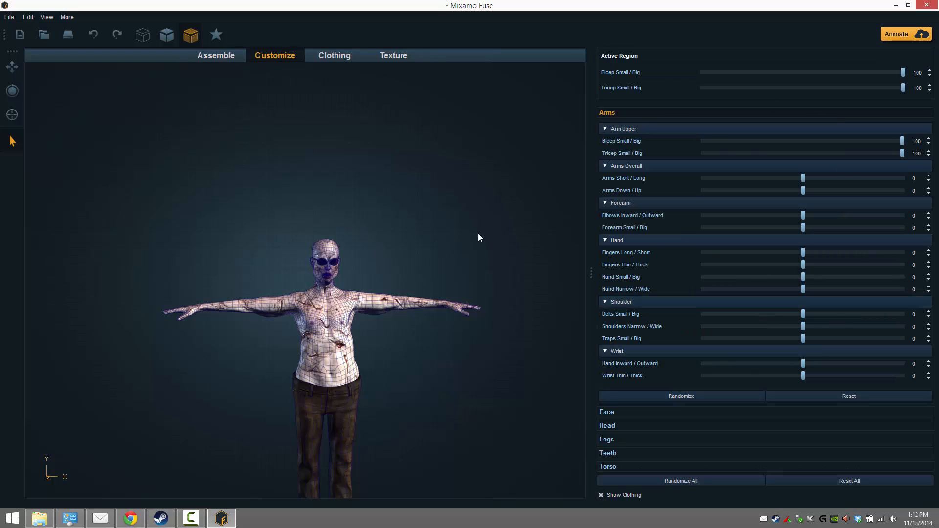
left_click(696, 398)
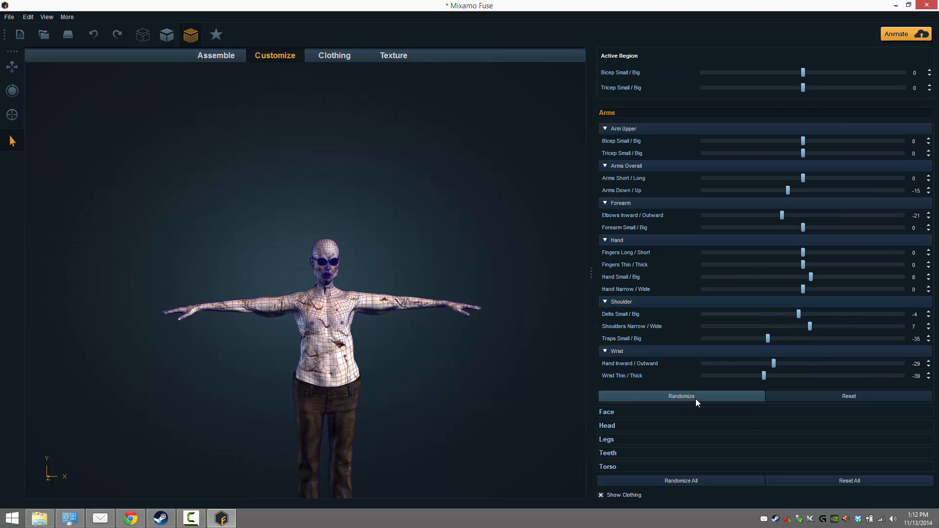
left_click(696, 399)
left_click(695, 398)
left_click(696, 398)
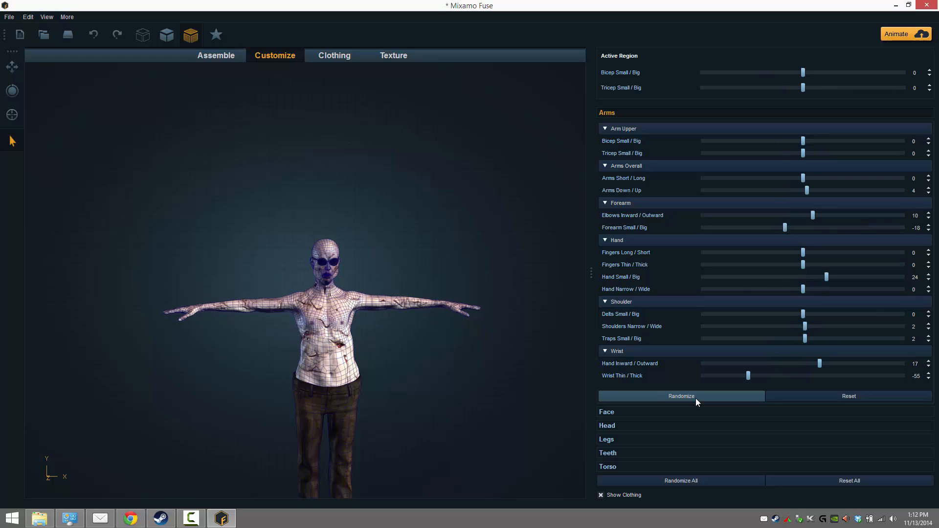
left_click(695, 398)
left_click(696, 398)
left_click(695, 398)
left_click(695, 398)
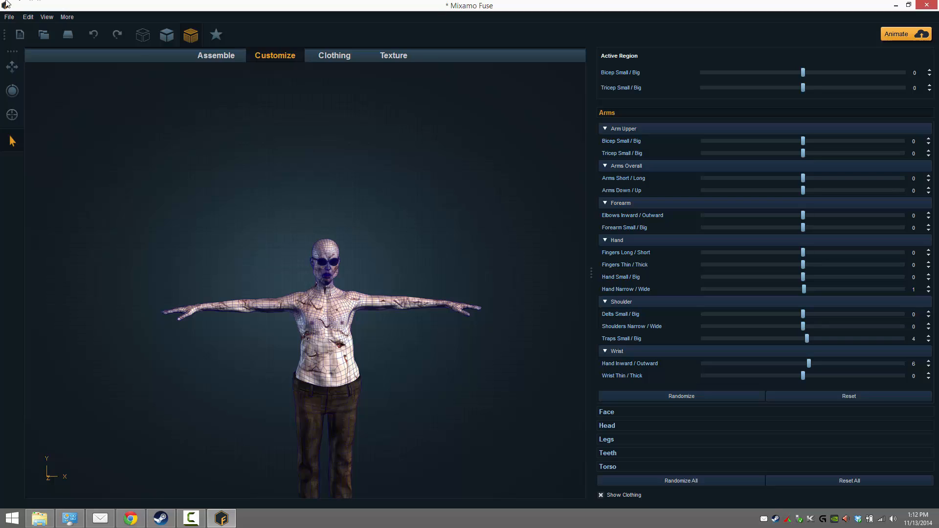
Look up the file commands and the option to export the model as OBJ.
left_click(9, 18)
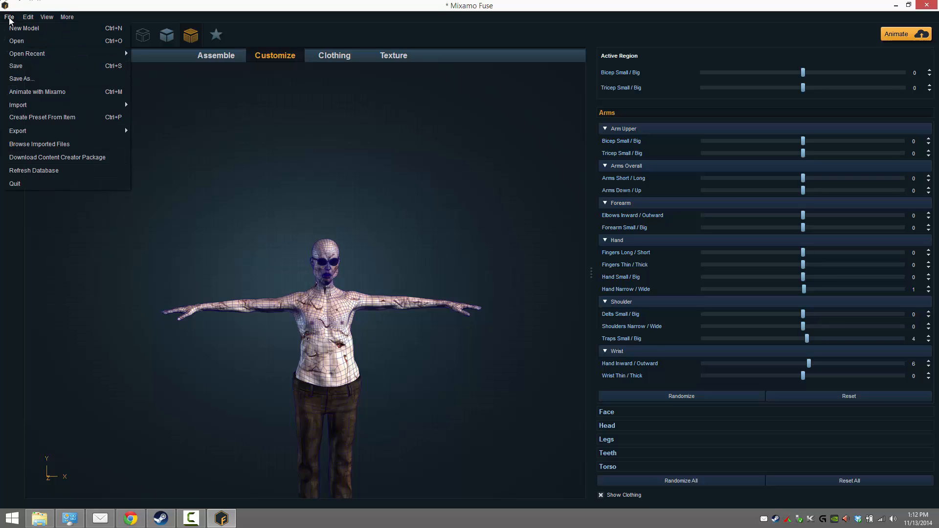
mouse_move(41, 137)
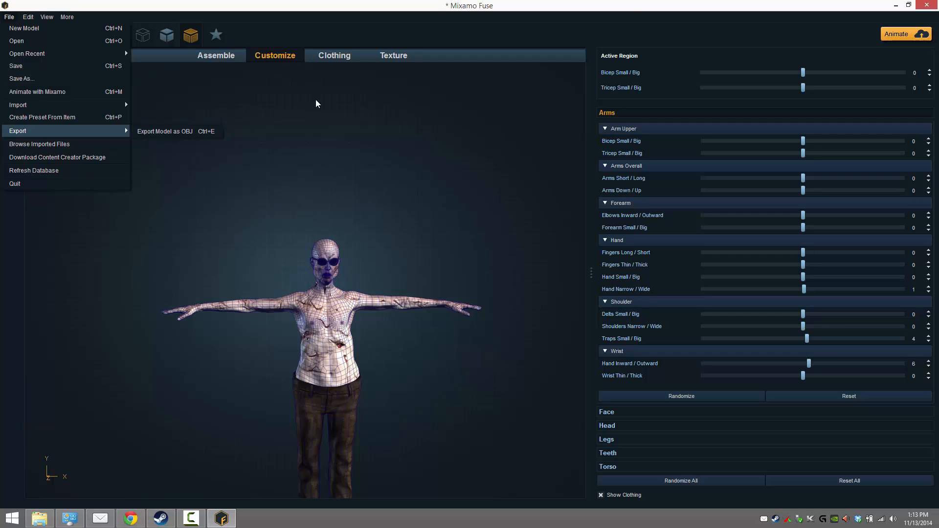
left_click(213, 136)
left_click(913, 36)
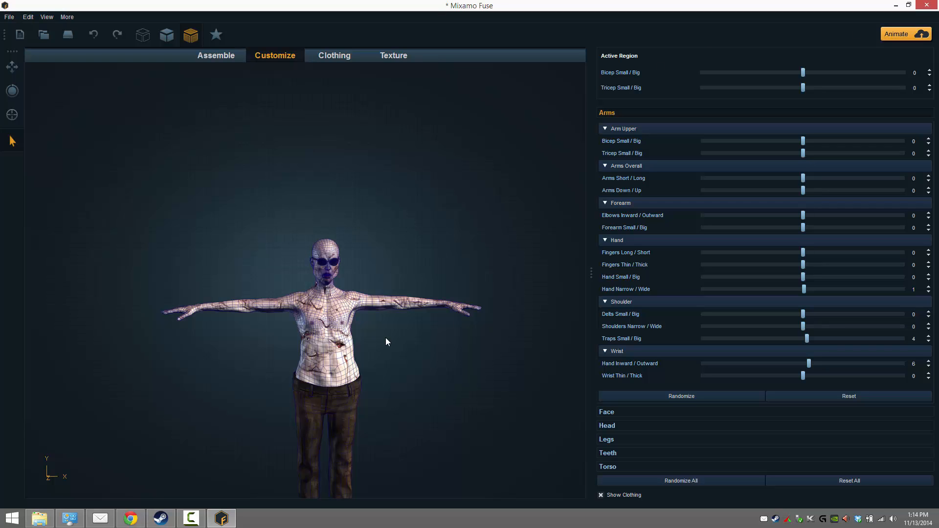
Switch to Chrome, search the web for "unity web player" in a new tab, and open Unity's official download page.
left_click(131, 518)
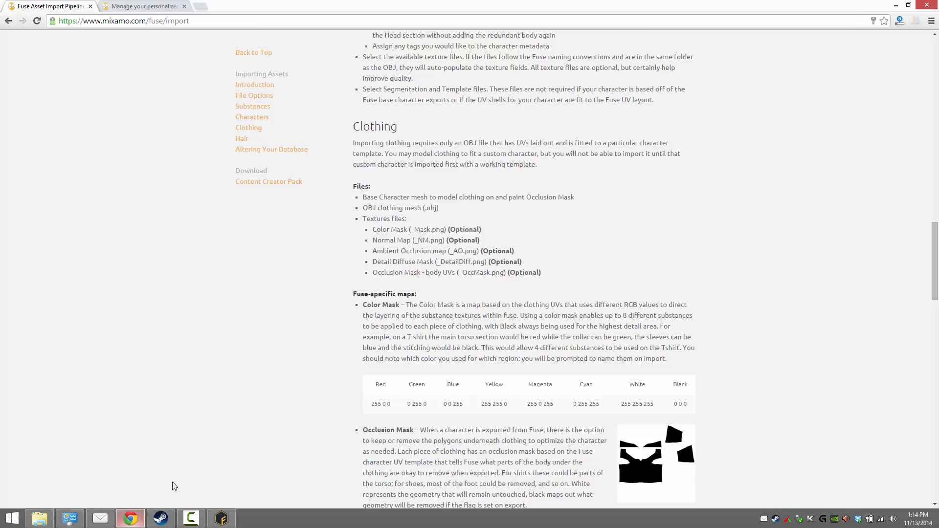
left_click(200, 7)
type("unity ")
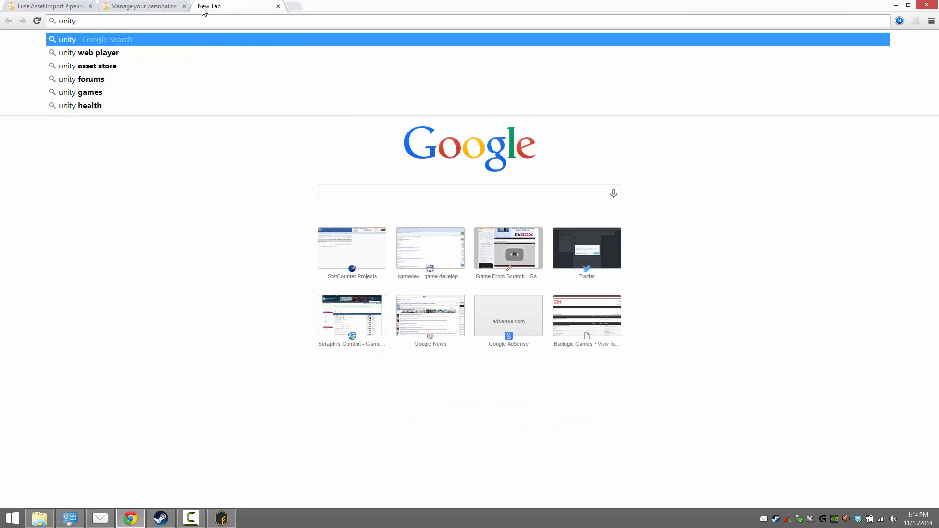
type("web player")
key("Return")
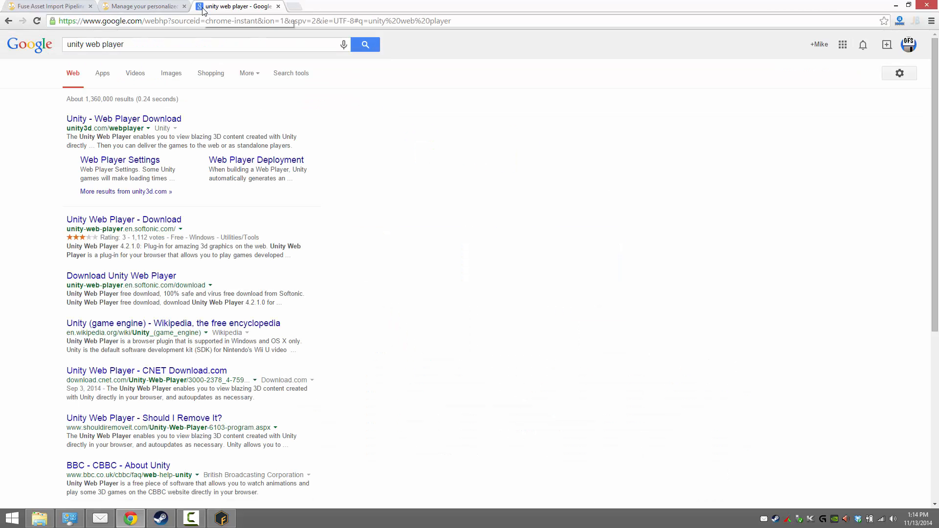
left_click(142, 121)
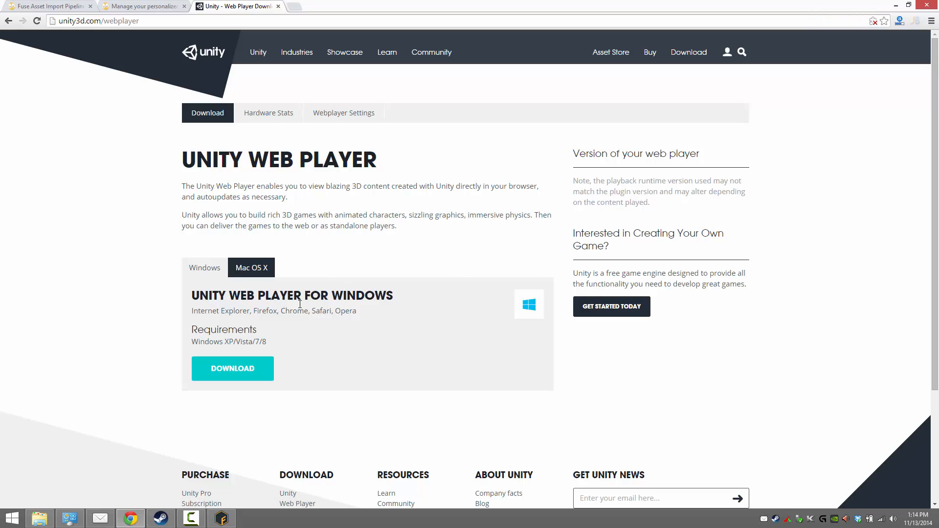
Switch back to Mixamo Fuse and upload the character to Mixamo for animation with the account login already filled in.
left_click(221, 518)
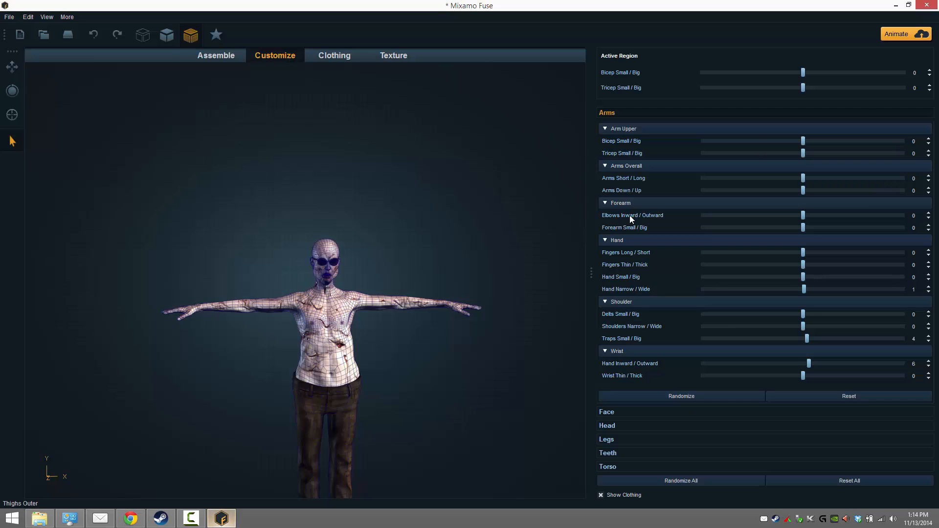
left_click(912, 34)
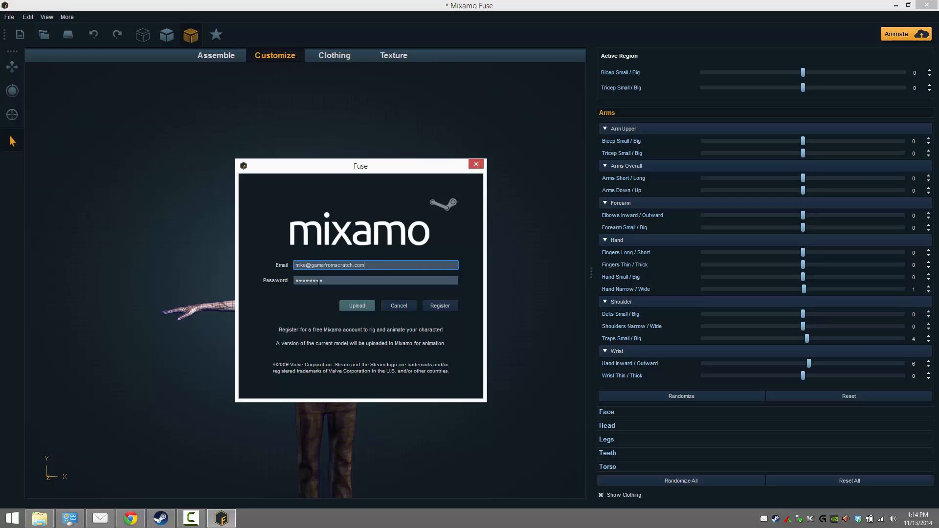
left_click(363, 307)
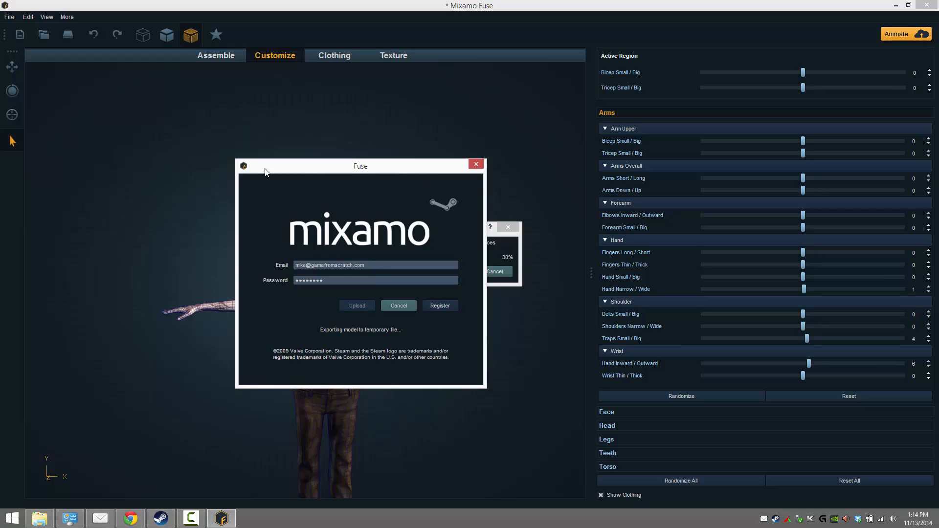
left_click_drag(265, 171, 77, 171)
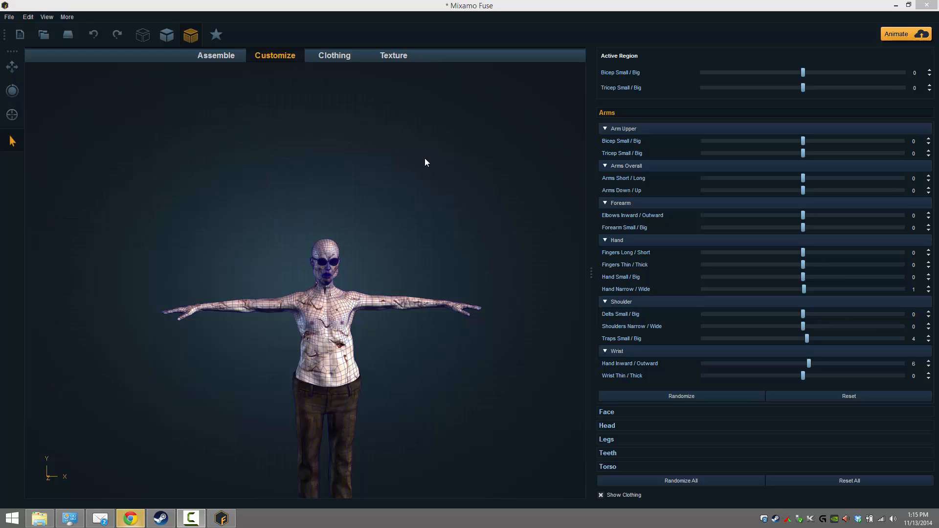
Switch to the Mixamo Auto-Rigger in Chrome and preview the rigged character with the Standard walk animation.
left_click(130, 517)
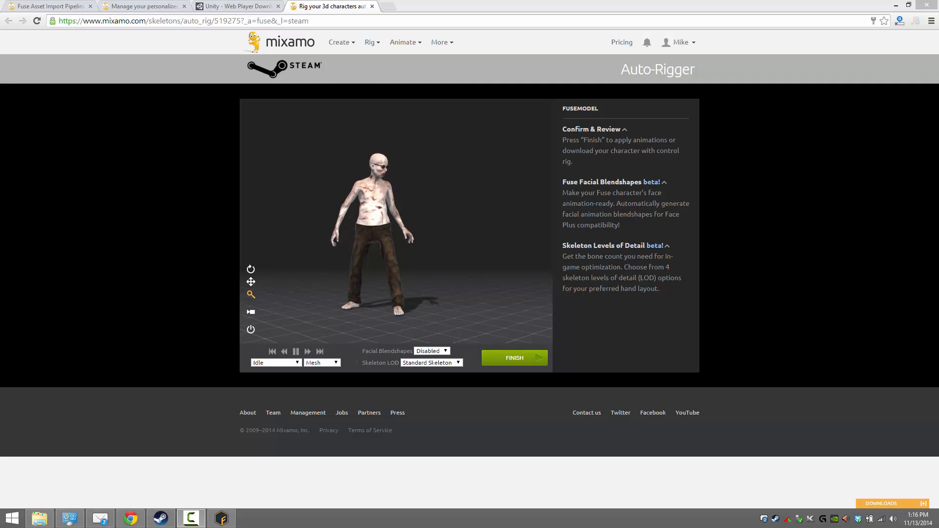
left_click(297, 362)
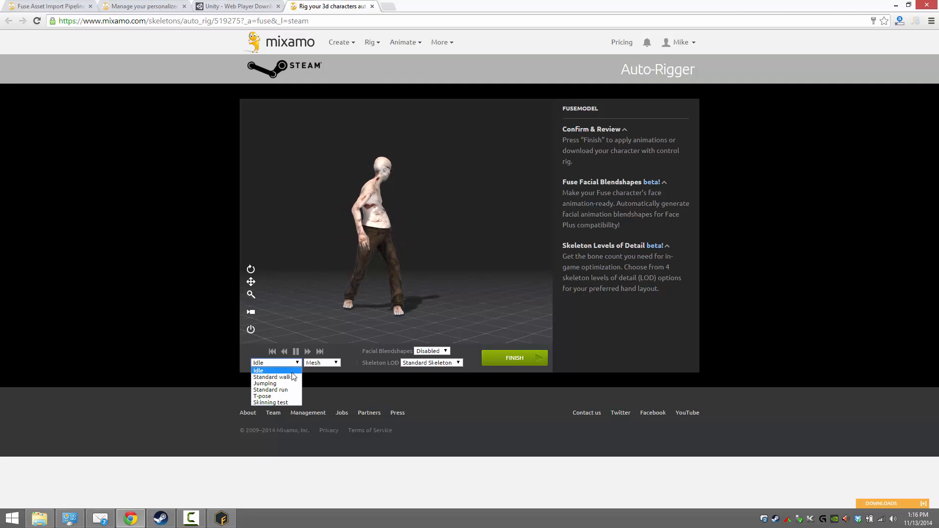
left_click(287, 376)
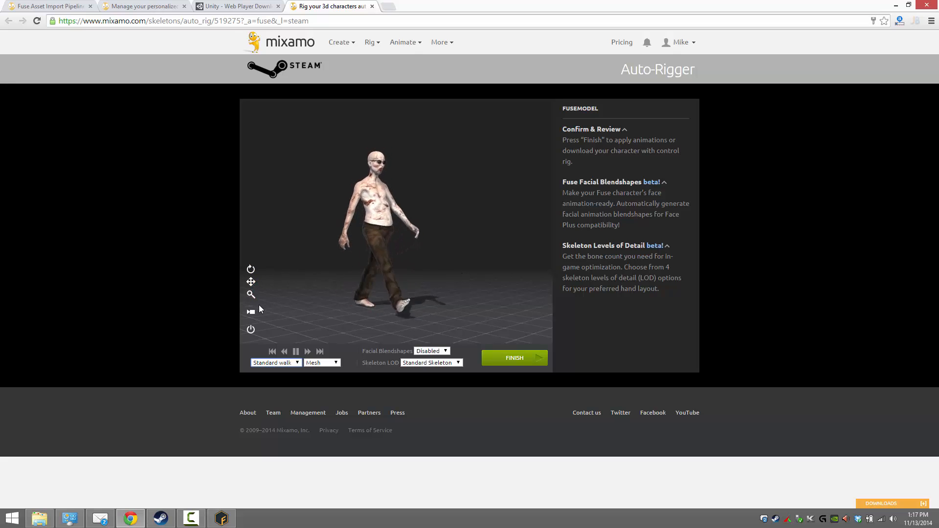
Try 2 Chain Fingers and 3 Chain Fingers as the Skeleton LOD, settle on No Fingers, and update the rig.
left_click(458, 364)
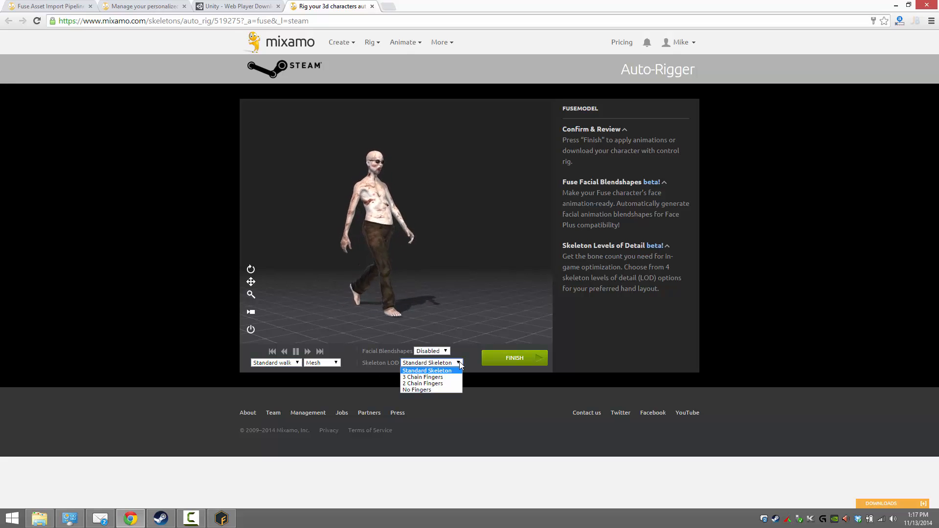
left_click(426, 383)
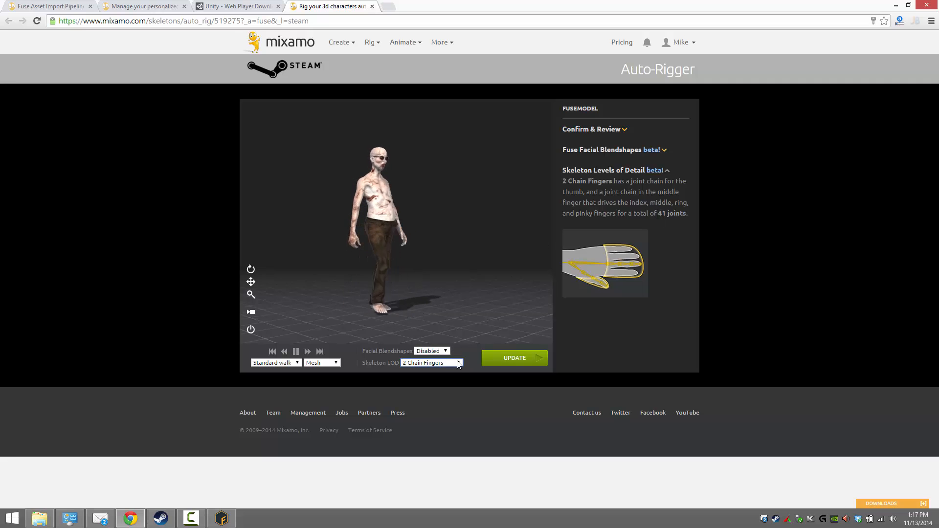
left_click(430, 363)
left_click(438, 379)
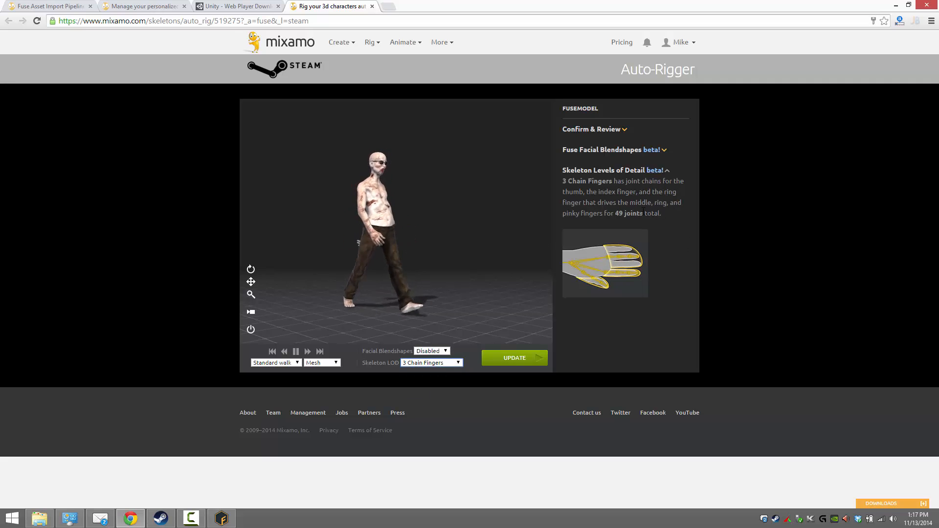
left_click(460, 362)
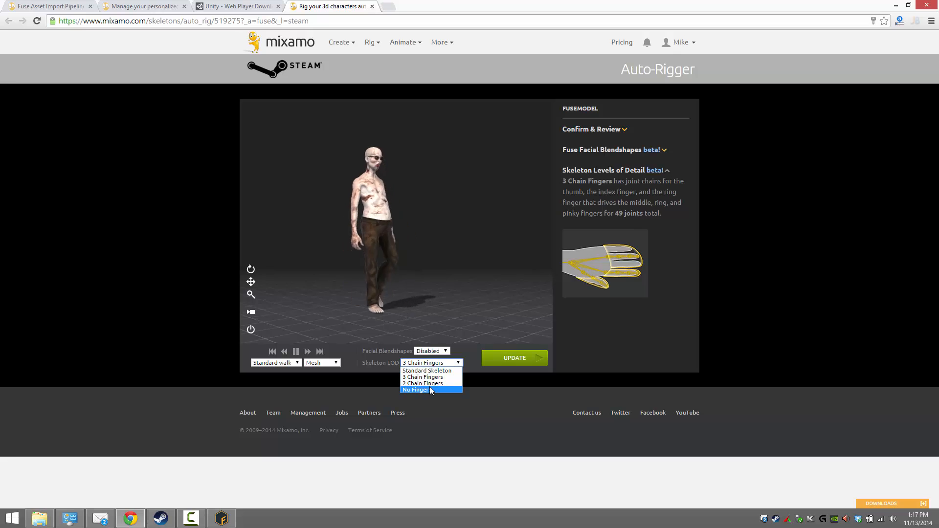
left_click(430, 387)
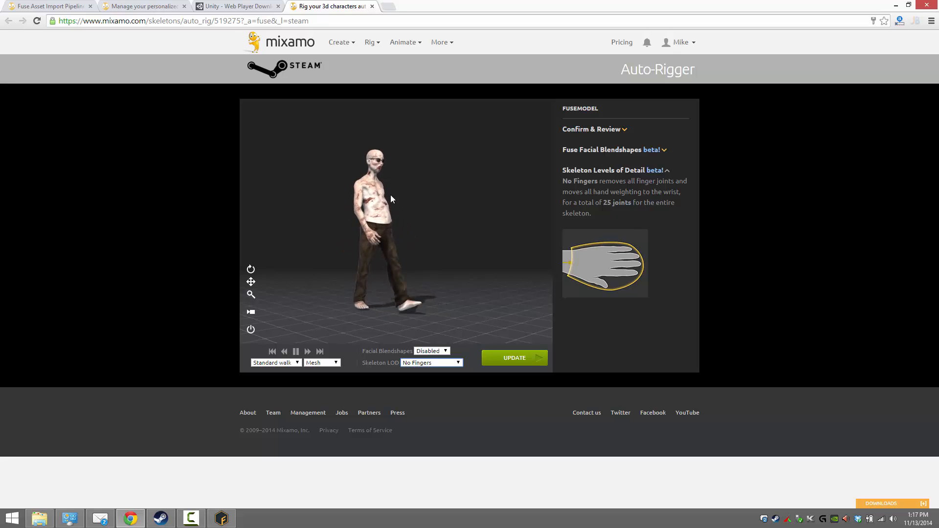
left_click(514, 357)
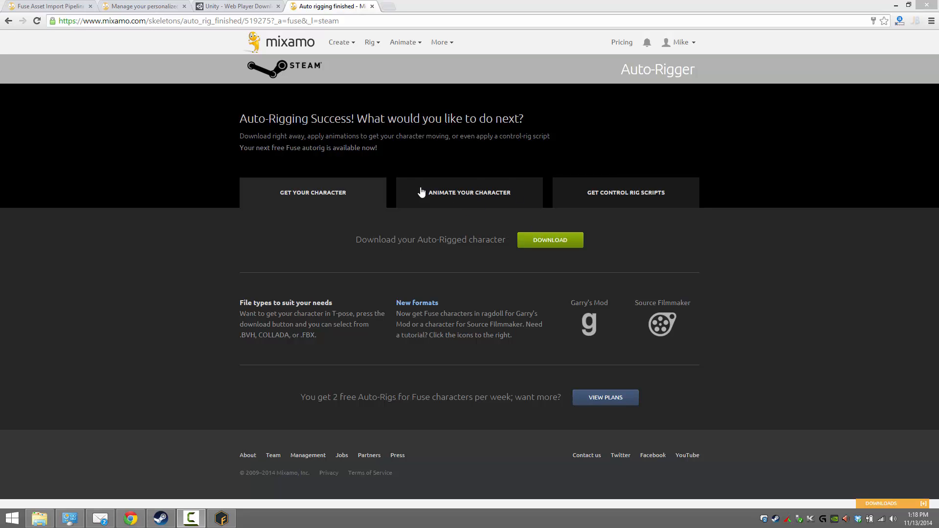
Browse the animations for the auto-rigged character and open the free zombie-style Walking motion with outstretched arms in the editor.
left_click(489, 195)
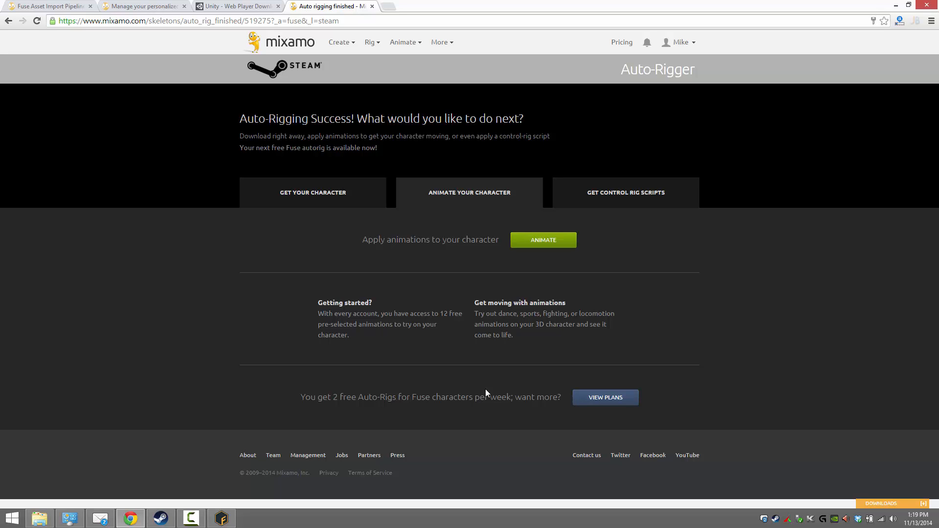
left_click(544, 241)
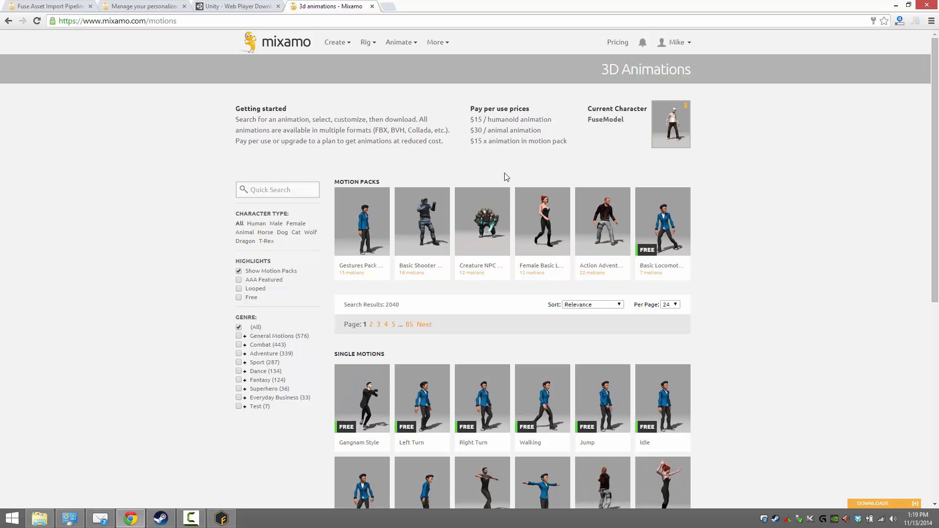
scroll(715, 289, "down", 3)
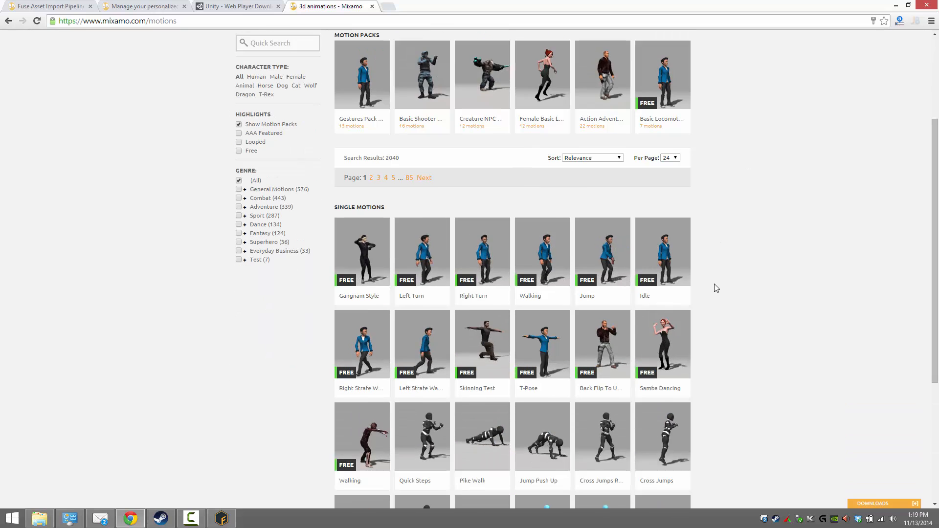
scroll(713, 277, "down", 2)
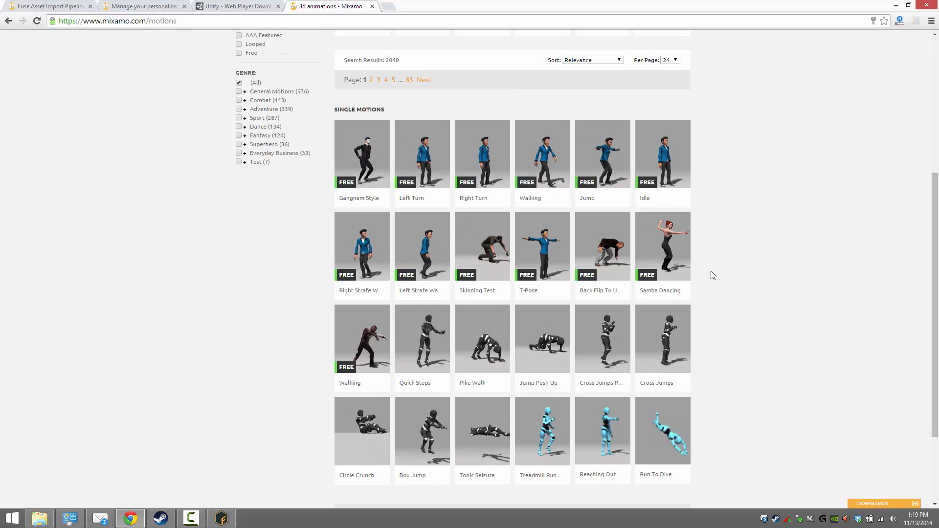
scroll(709, 273, "down", 2)
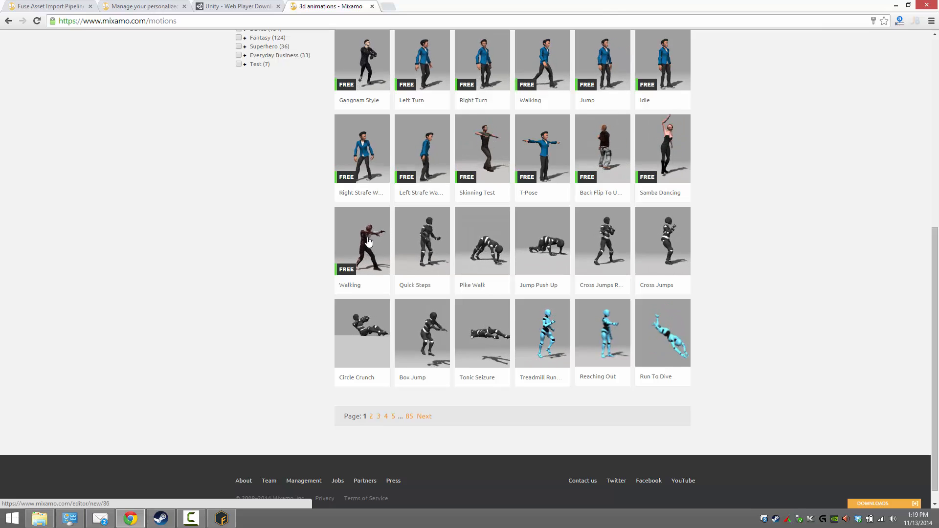
scroll(658, 216, "up", 7)
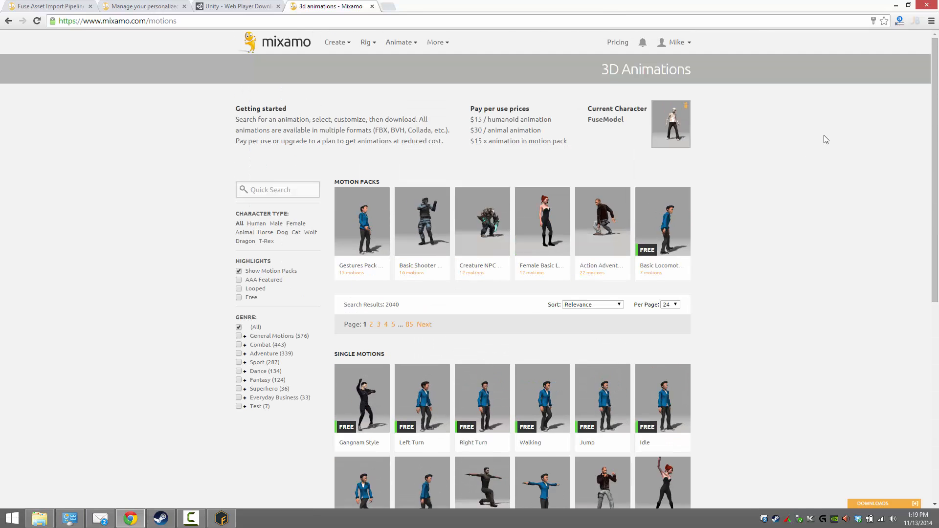
scroll(783, 285, "down", 3)
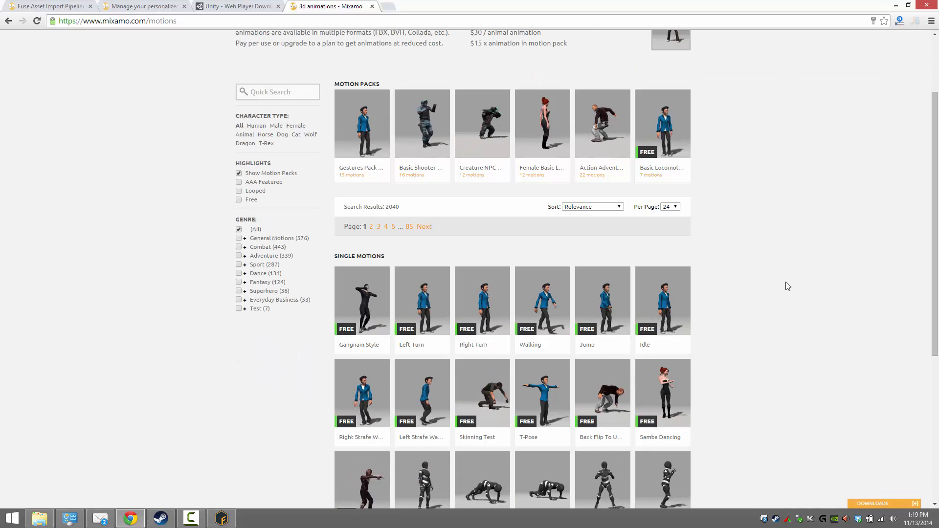
scroll(766, 261, "up", 2)
scroll(766, 261, "down", 6)
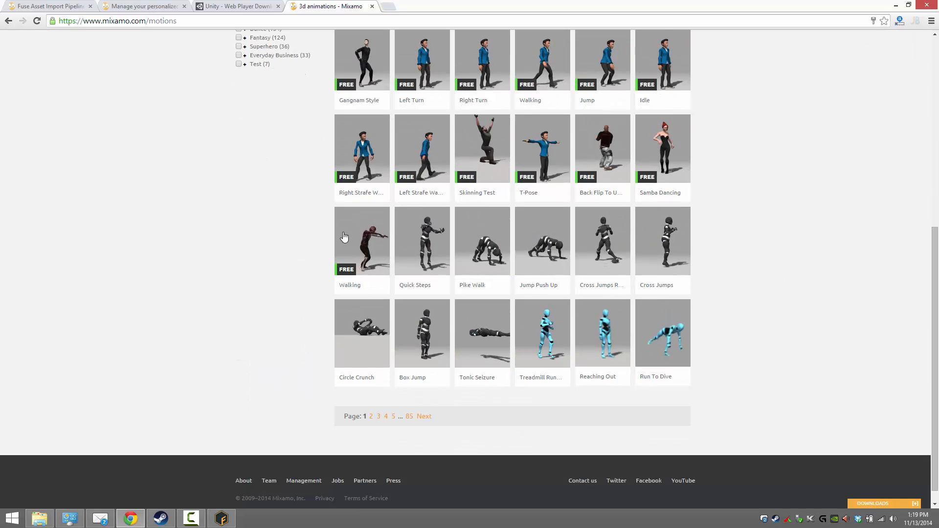
left_click(370, 247)
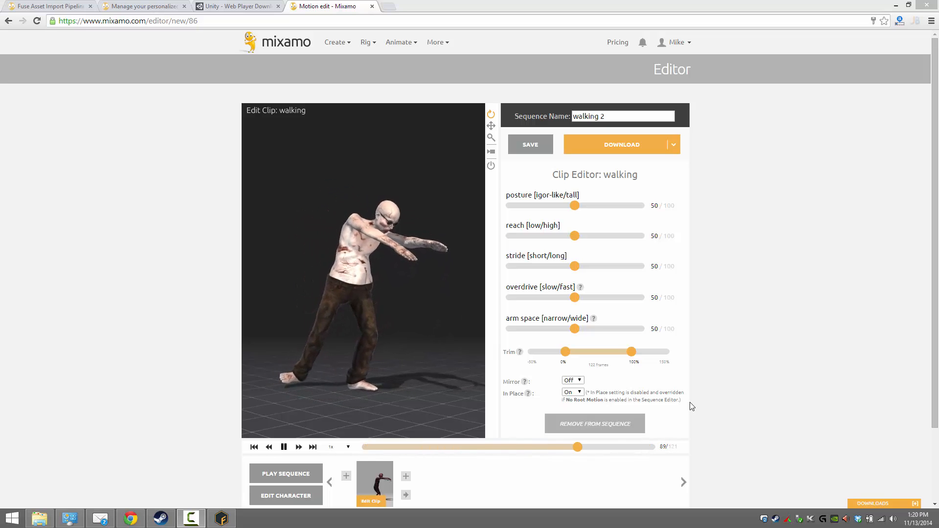
Lower the walking clip's posture setting to 29, toward the igor-like end.
left_click_drag(574, 206, 548, 206)
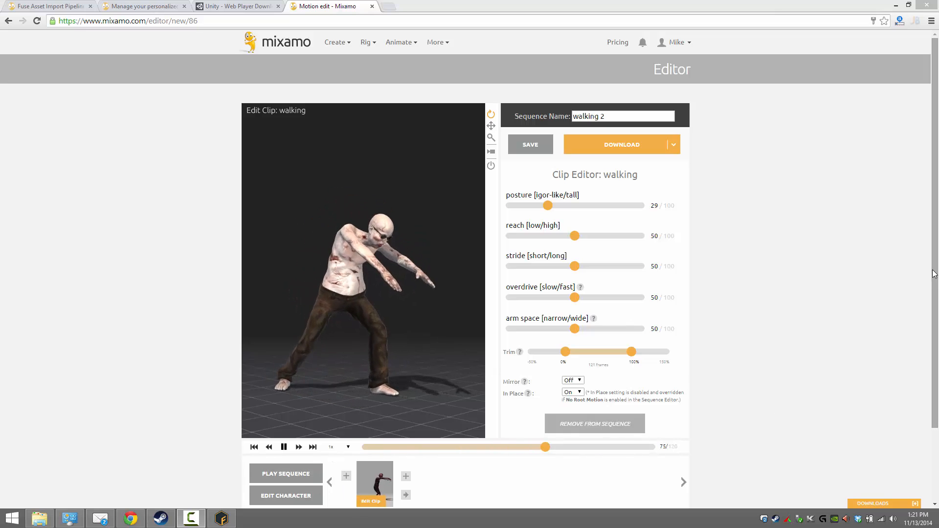
mouse_move(935, 274)
left_mouse_down()
mouse_move(936, 347)
mouse_move(935, 291)
left_mouse_up()
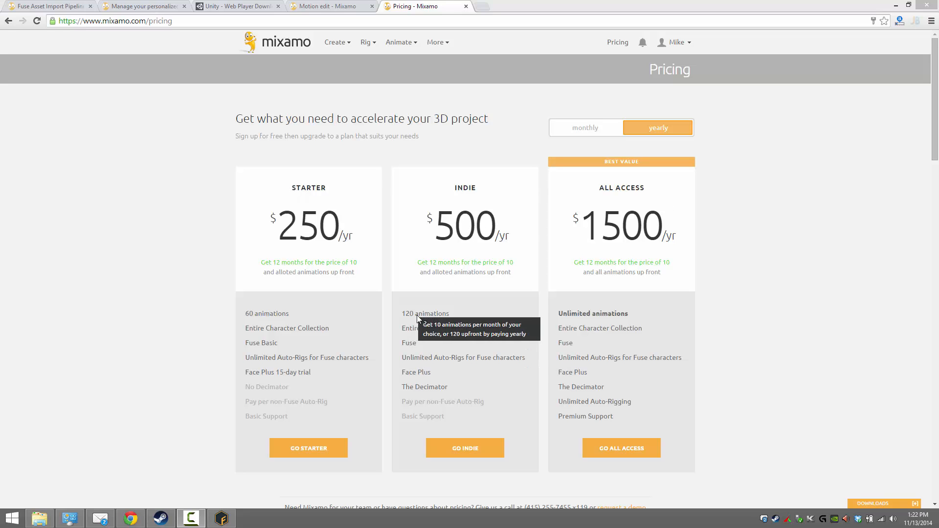
Review Mixamo's yearly plans and their included animations, the pay-as-you-go prices, and what is free with every account.
mouse_move(423, 348)
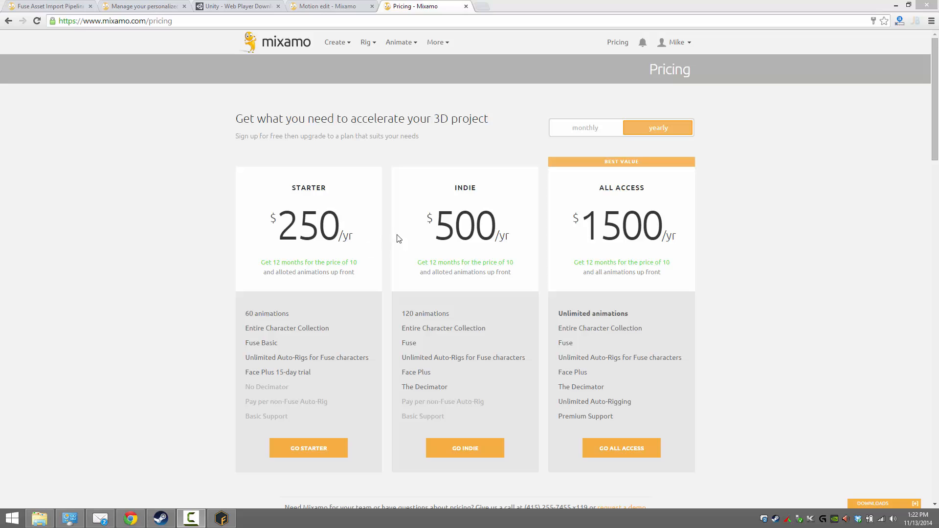
mouse_move(567, 319)
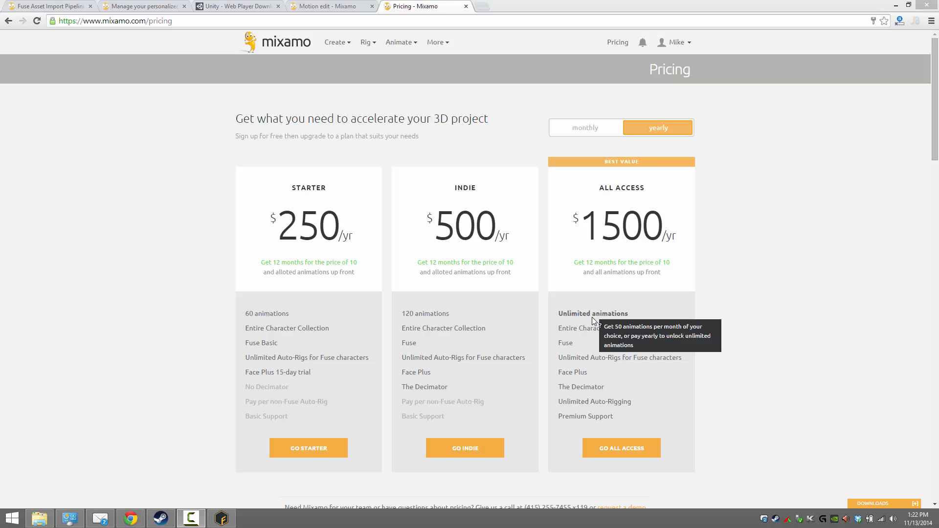
mouse_move(677, 312)
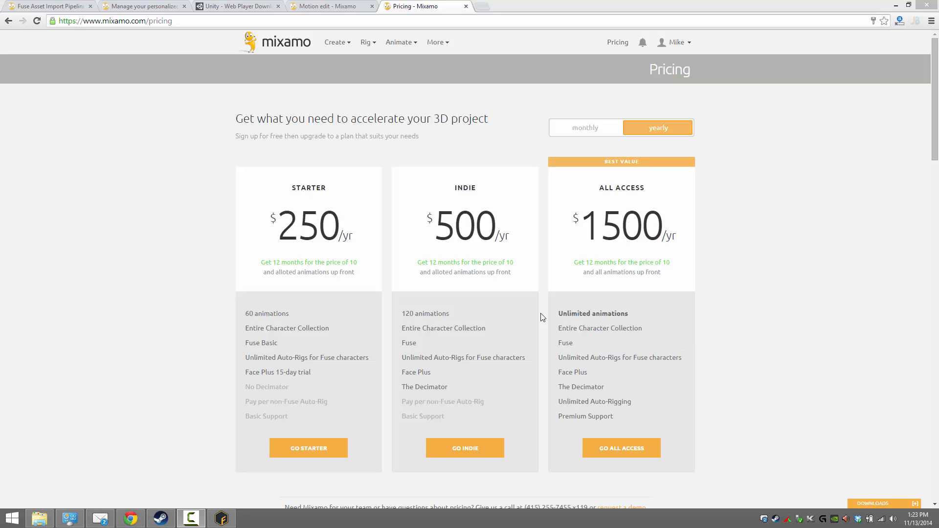
mouse_move(427, 317)
scroll(826, 229, "down", 9)
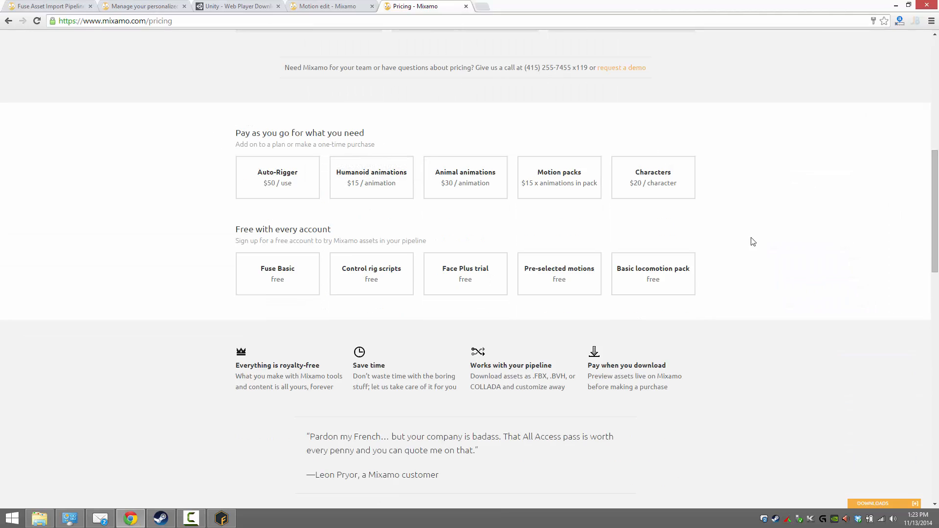
mouse_move(291, 176)
scroll(504, 315, "up", 6)
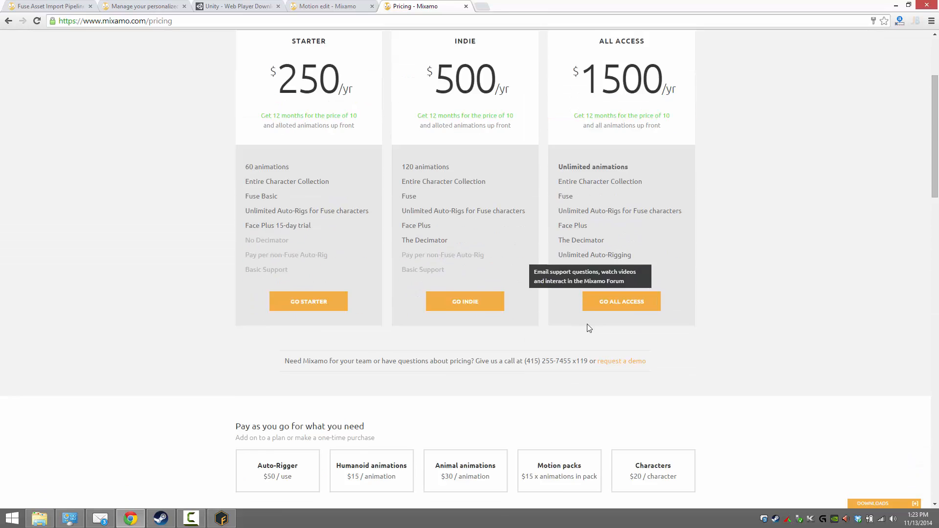
scroll(589, 329, "down", 3)
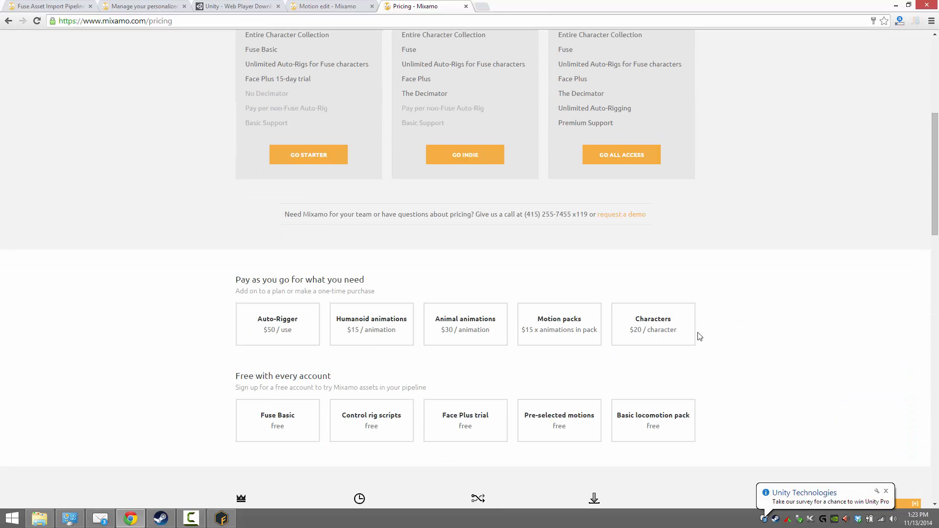
Review the monthly prices and included animations of the Starter, Indie and All Access plans, and close the pricing page.
scroll(733, 286, "up", 5)
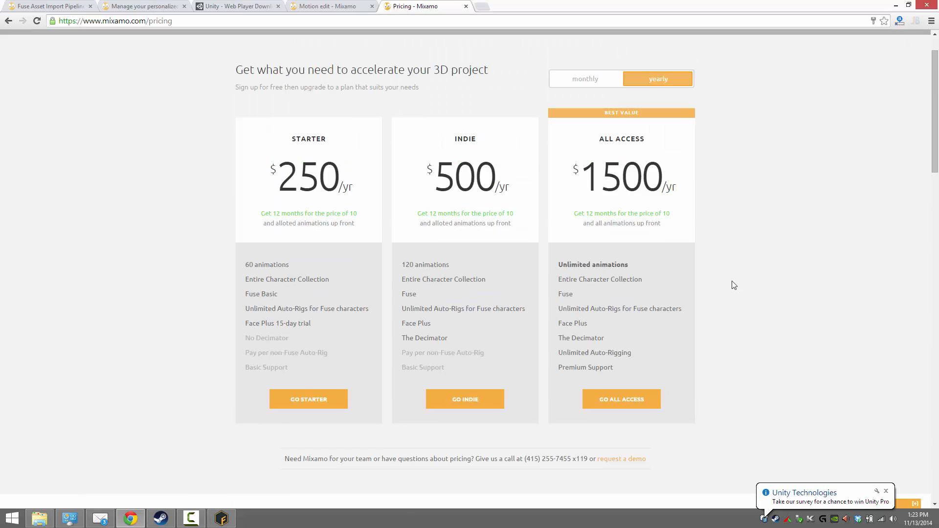
left_click(585, 83)
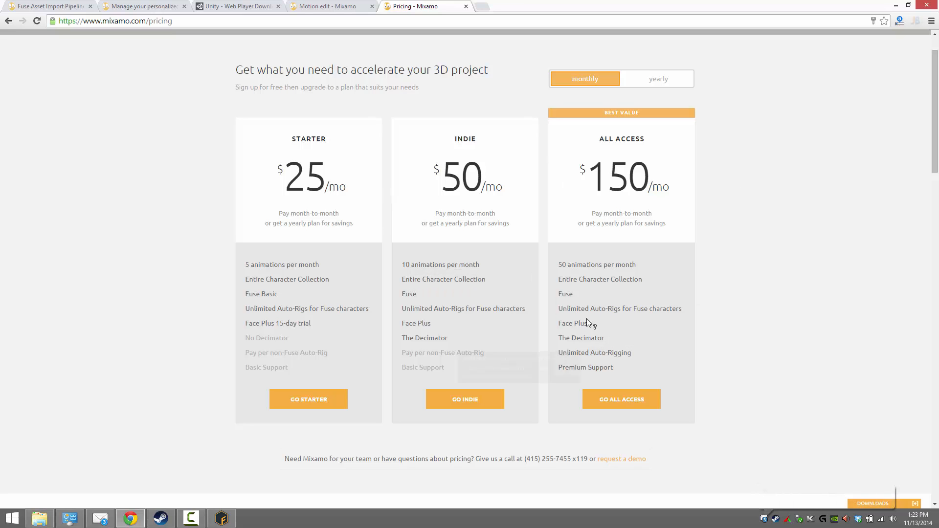
scroll(778, 264, "down", 5)
scroll(743, 265, "up", 3)
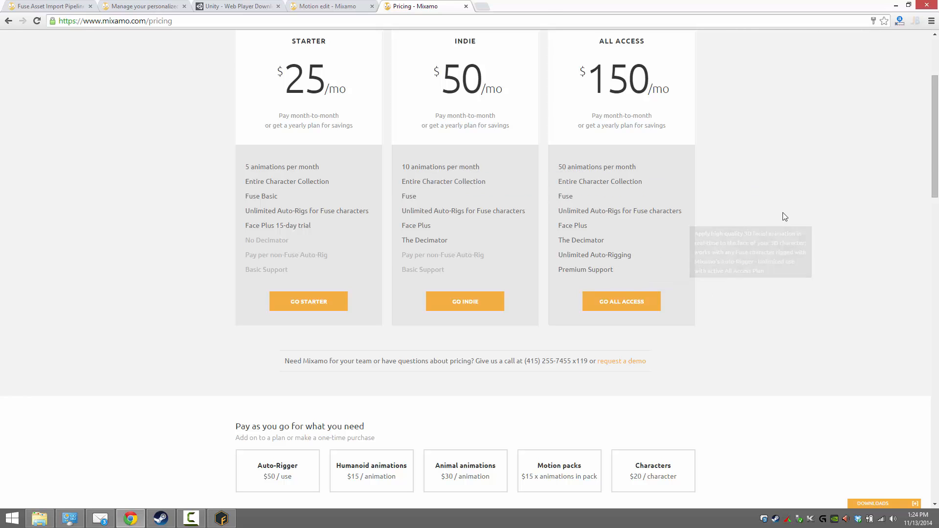
scroll(783, 212, "up", 3)
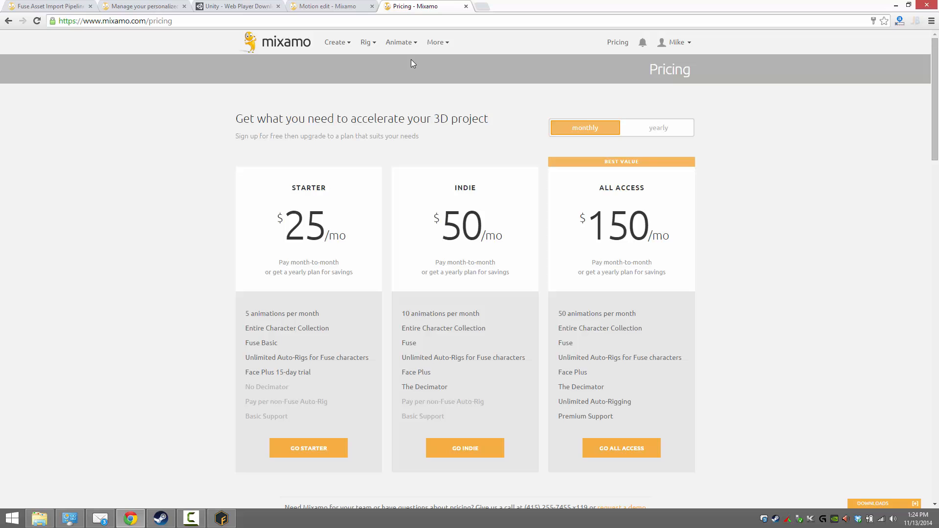
left_click(465, 7)
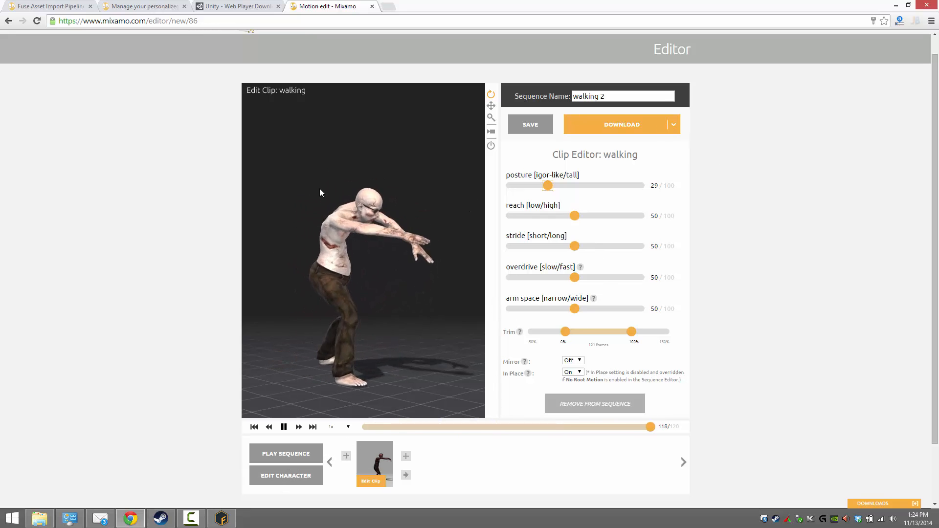
Download the walking 2 full animation sequence with character in FBX (.fbx) format, keeping Include Skin, and close the download tray.
left_click(674, 125)
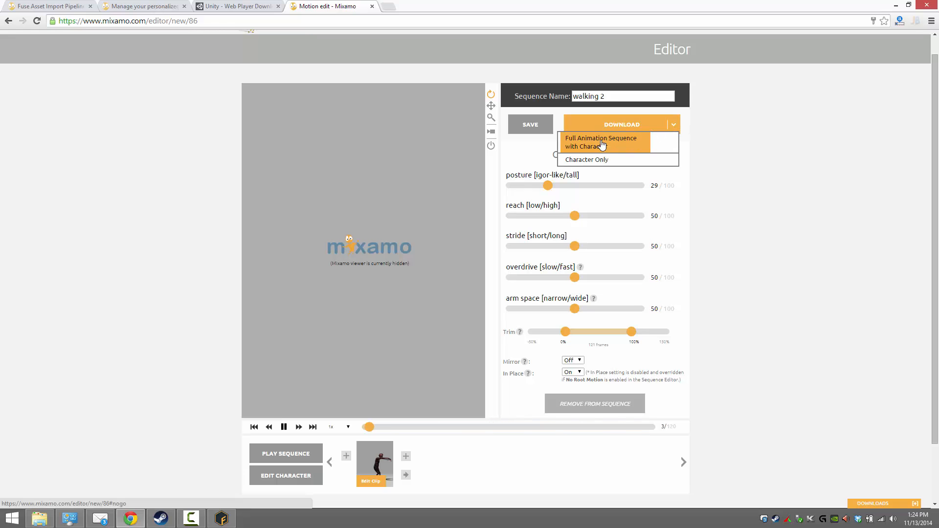
left_click(638, 139)
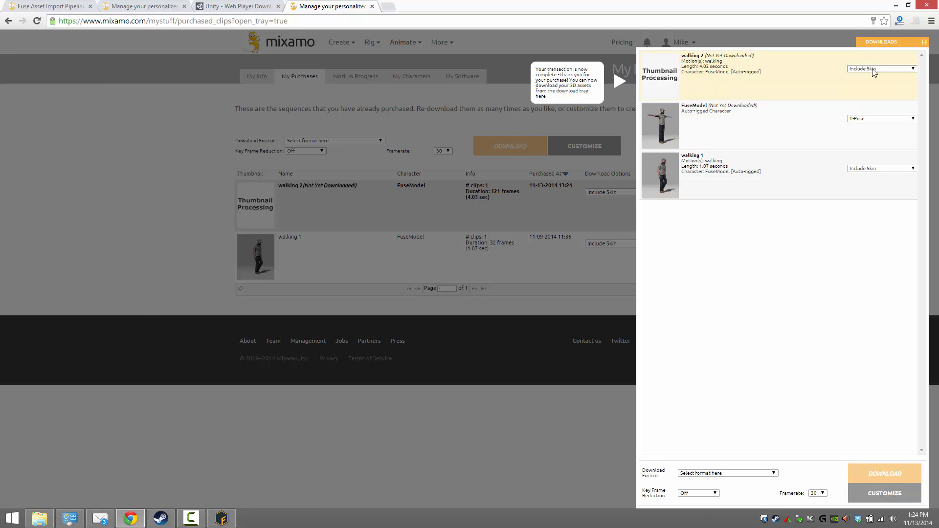
left_click(719, 78)
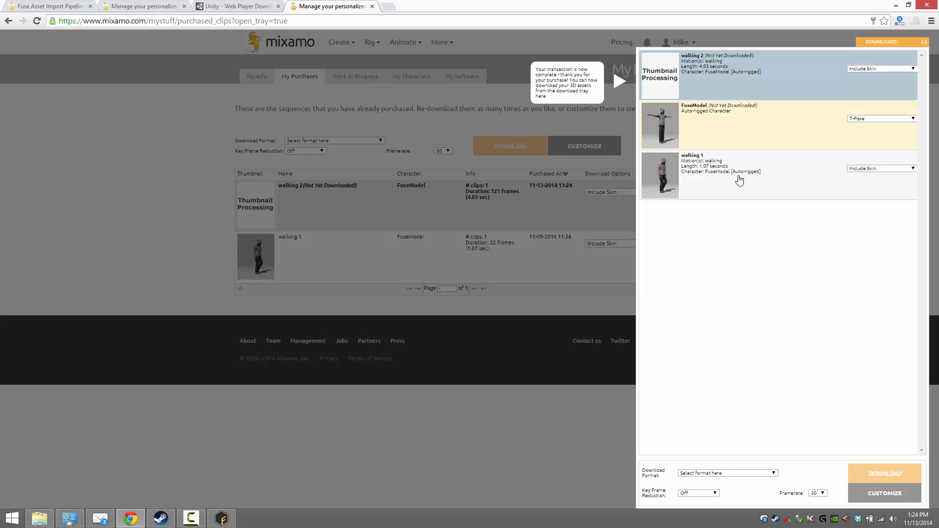
left_click(880, 474)
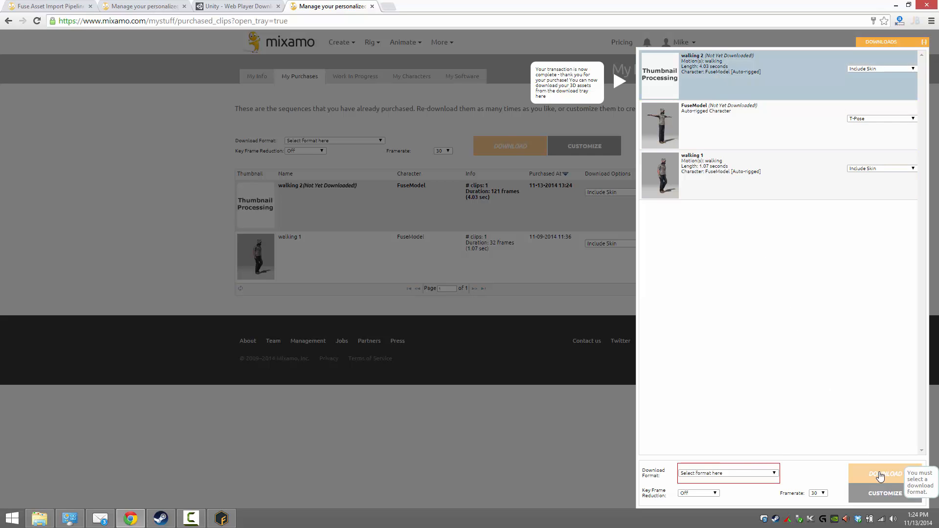
left_click(775, 473)
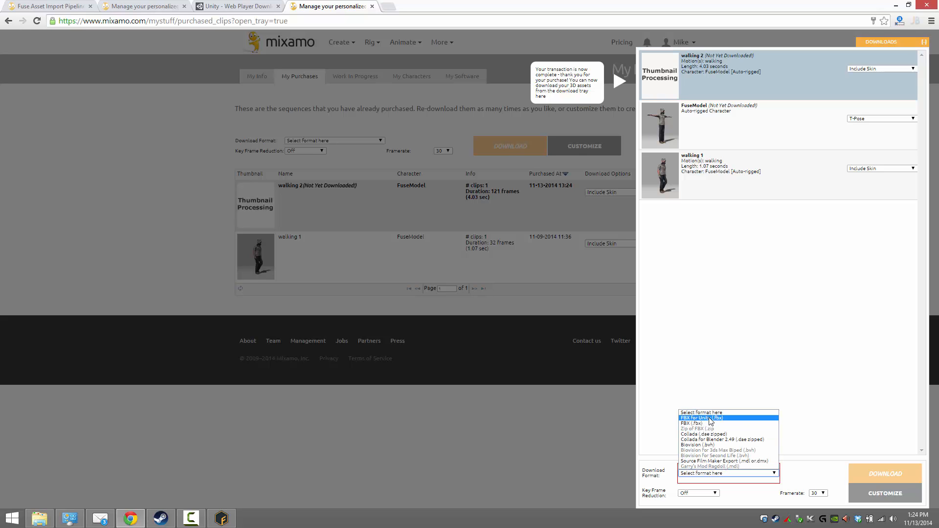
left_click(692, 424)
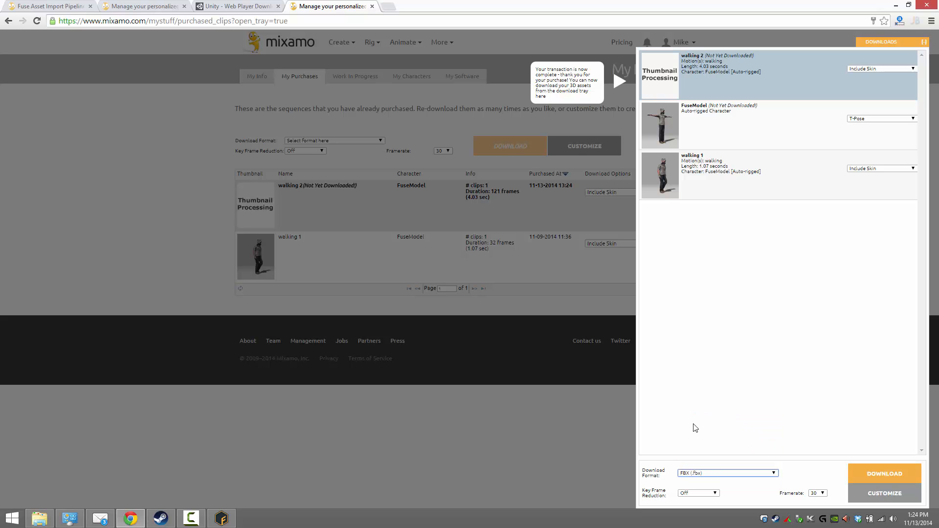
left_click(774, 473)
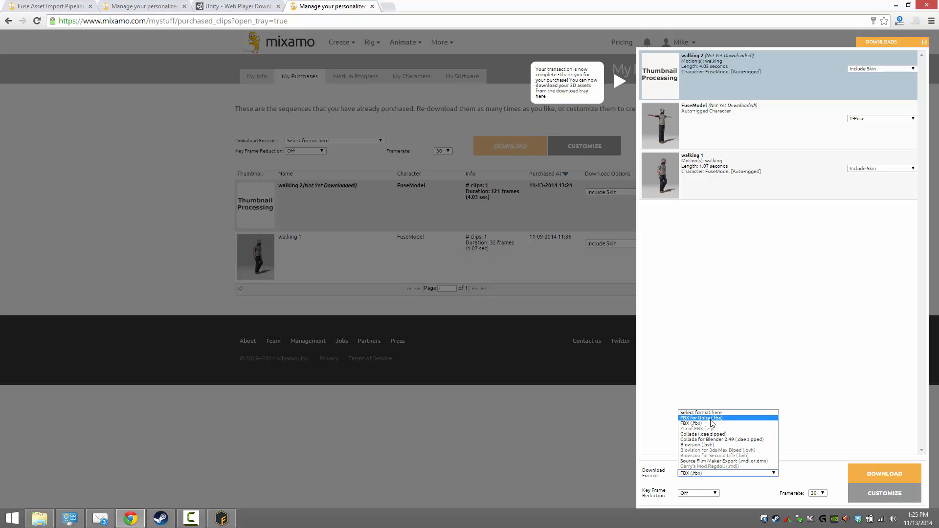
left_click(698, 424)
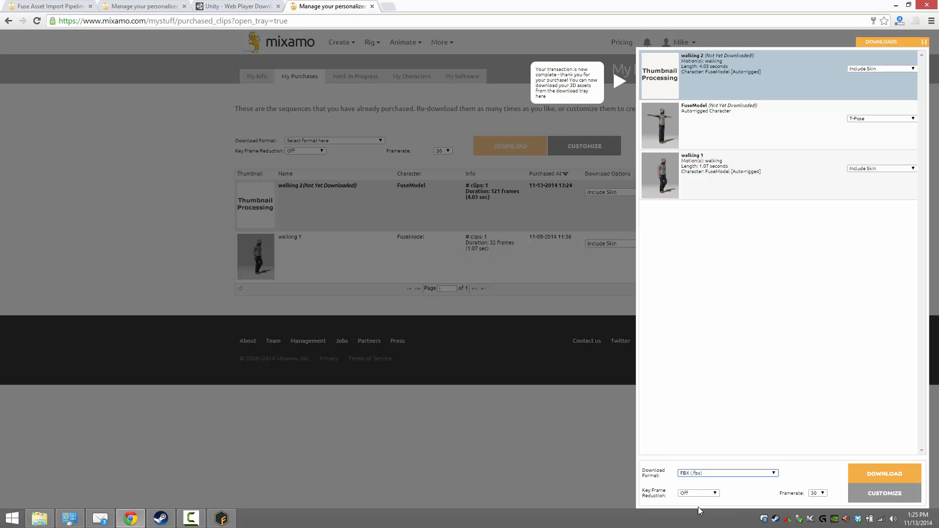
left_click(898, 472)
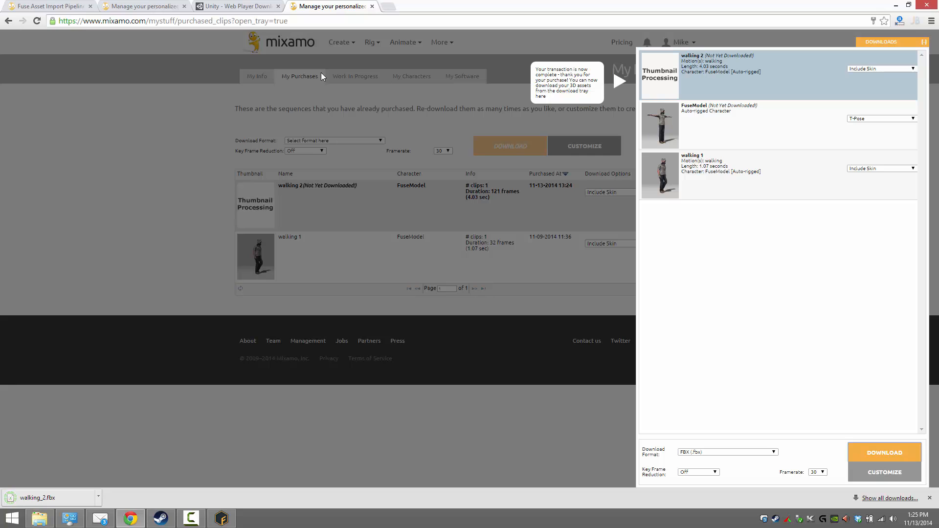
left_click(924, 43)
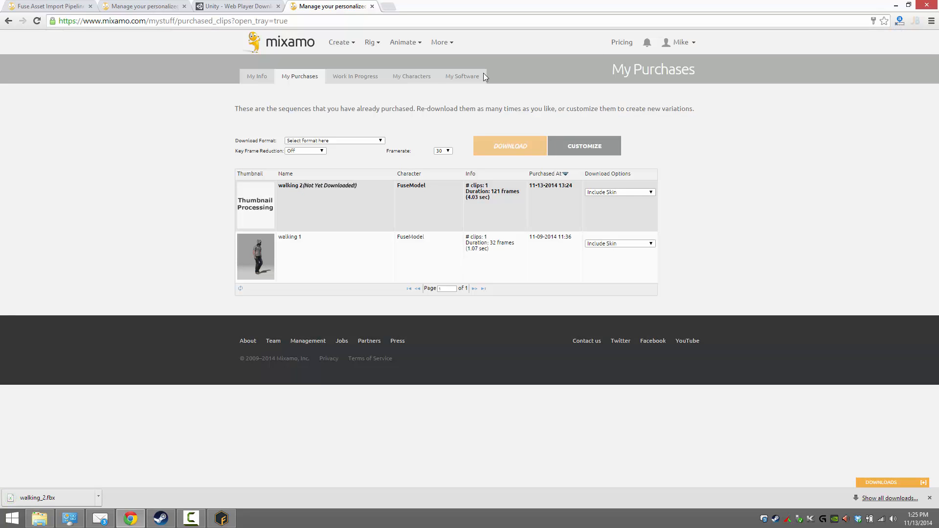
Check the download options for a FuseModel character from the saved characters, and close them without choosing a format.
left_click(418, 78)
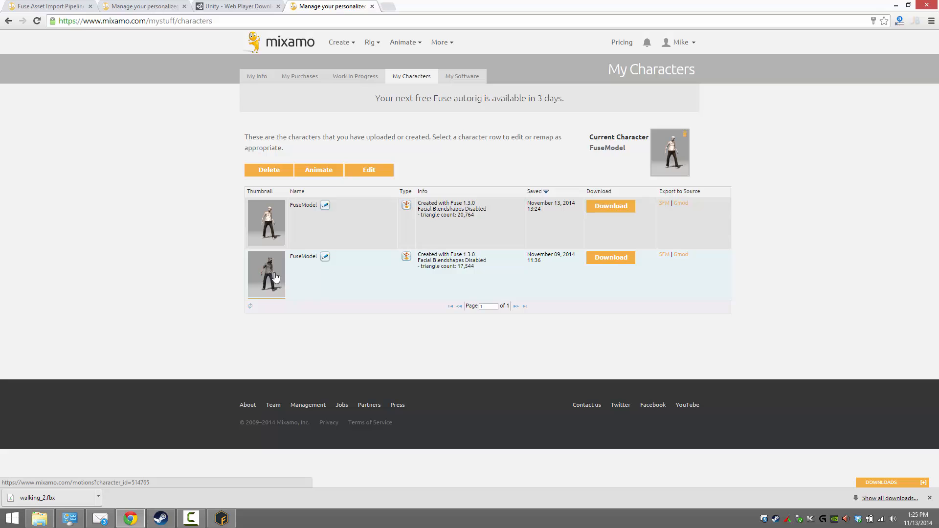
left_click(620, 258)
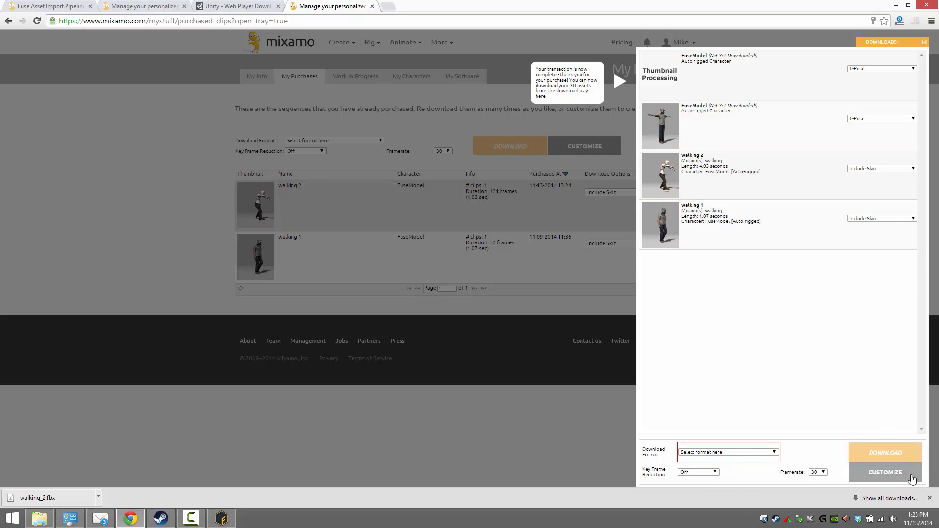
left_click(926, 43)
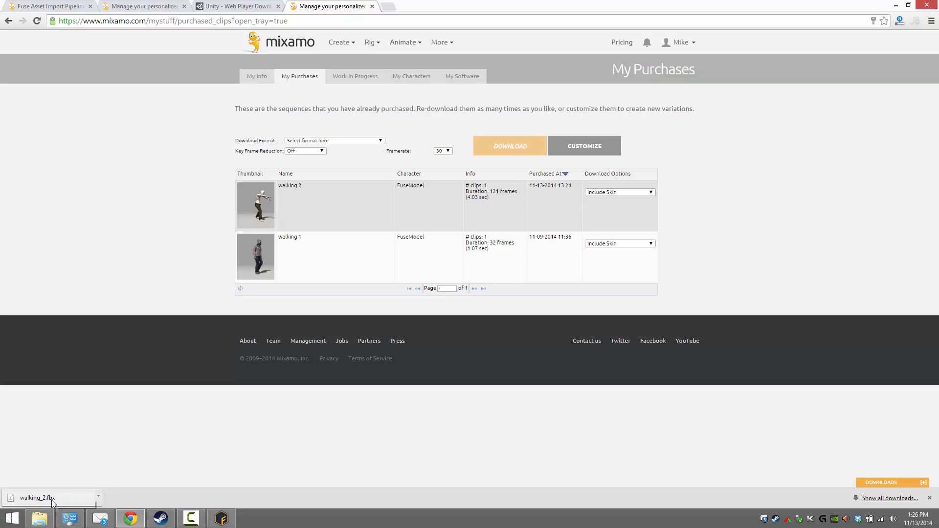
Switch to FBX Review, open walking_2.fbx from the Downloads folder, and examine the whole zombie.
left_click(13, 518)
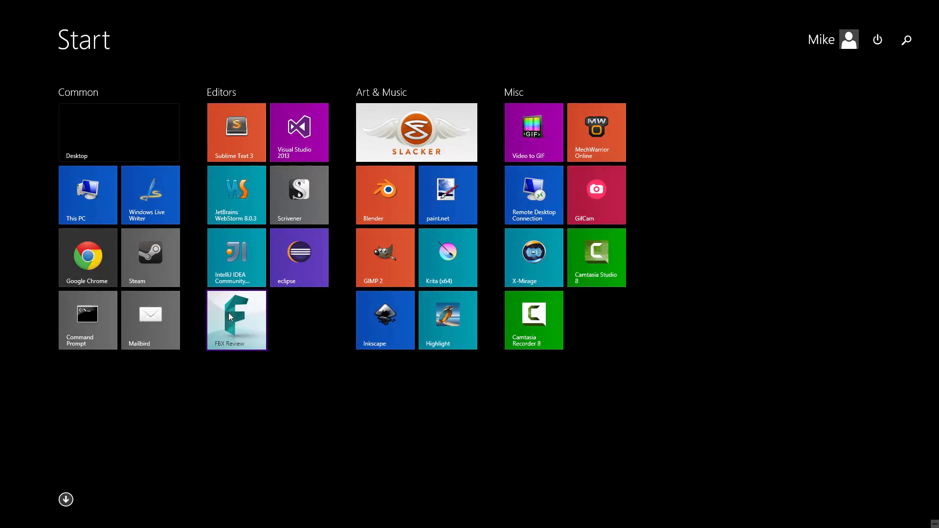
left_click(229, 313)
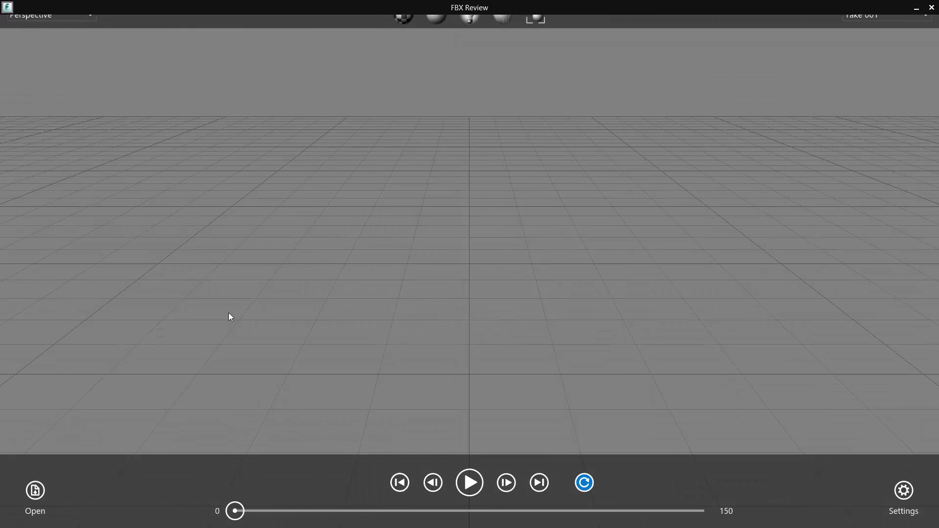
left_click(35, 491)
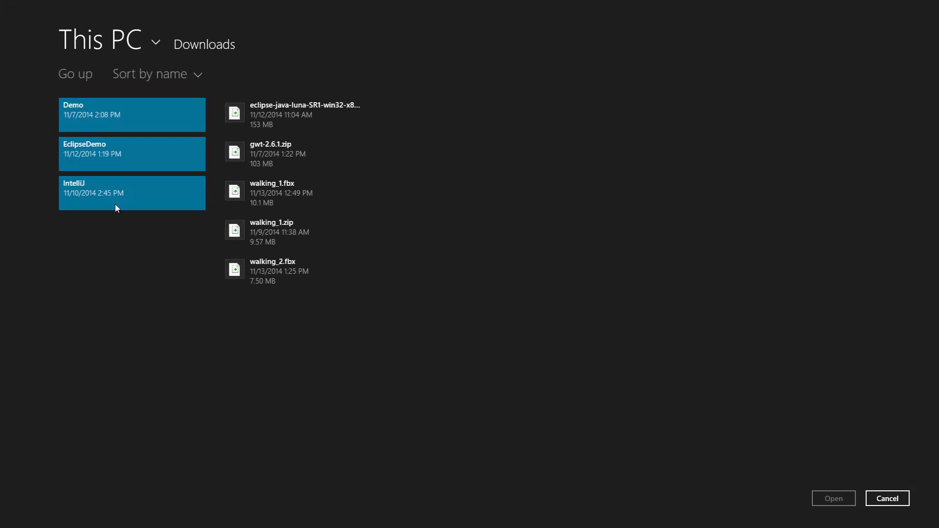
left_click(300, 264)
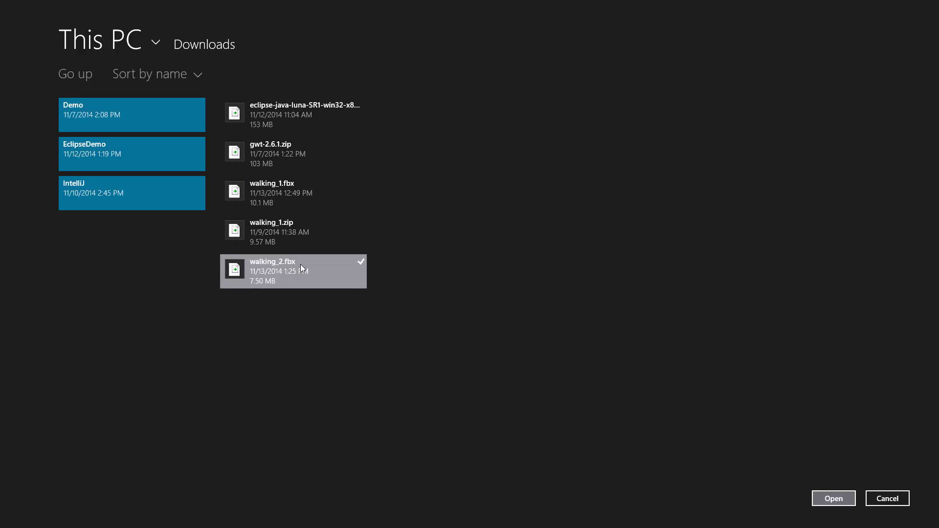
left_click(838, 494)
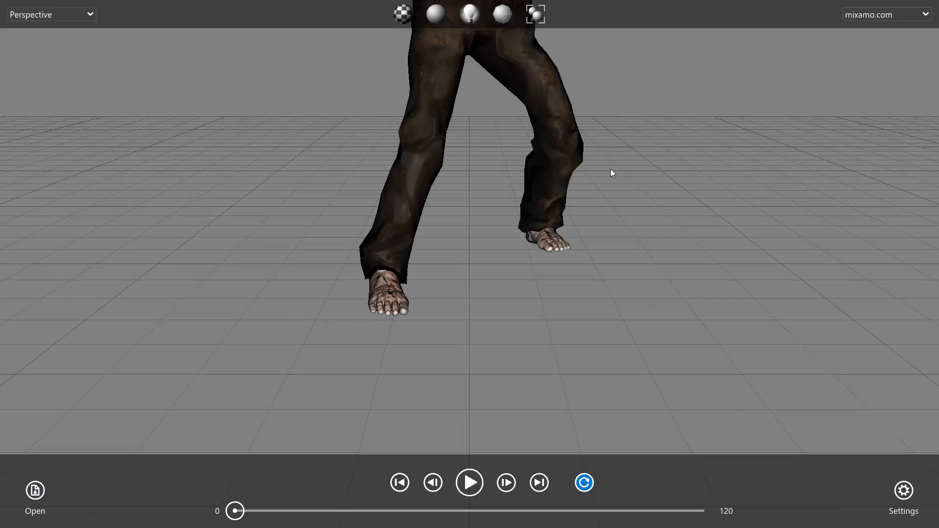
middle_click_drag(603, 134, 564, 351)
scroll(576, 395, "down", 3)
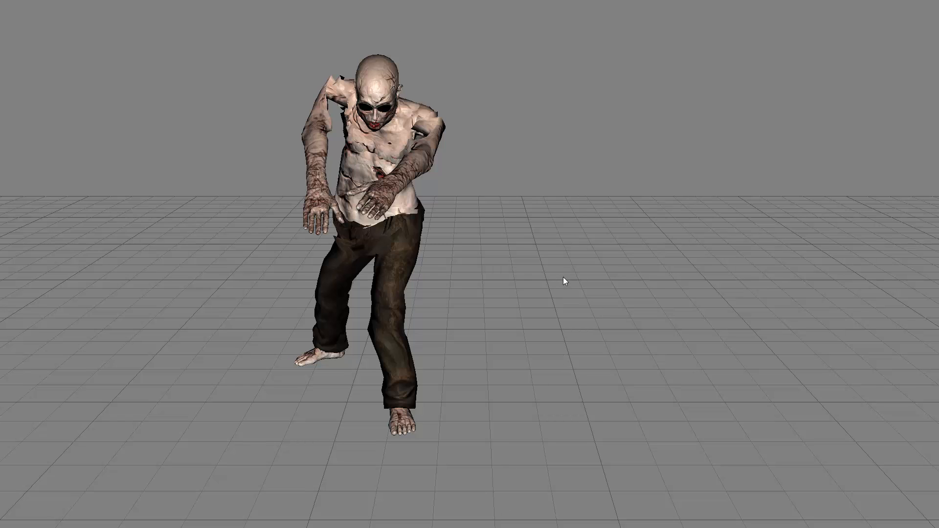
key("Escape")
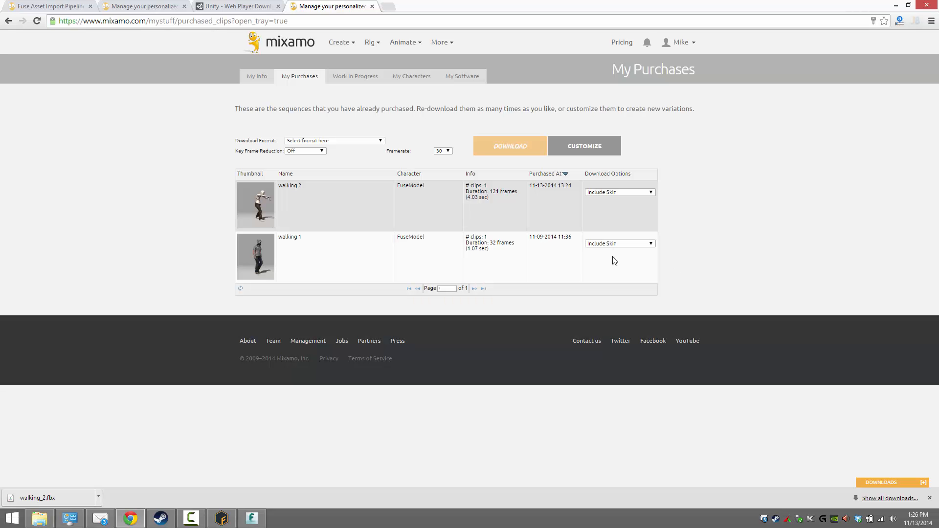
Switch to Blender and delete the default cube from the new scene.
left_click(12, 518)
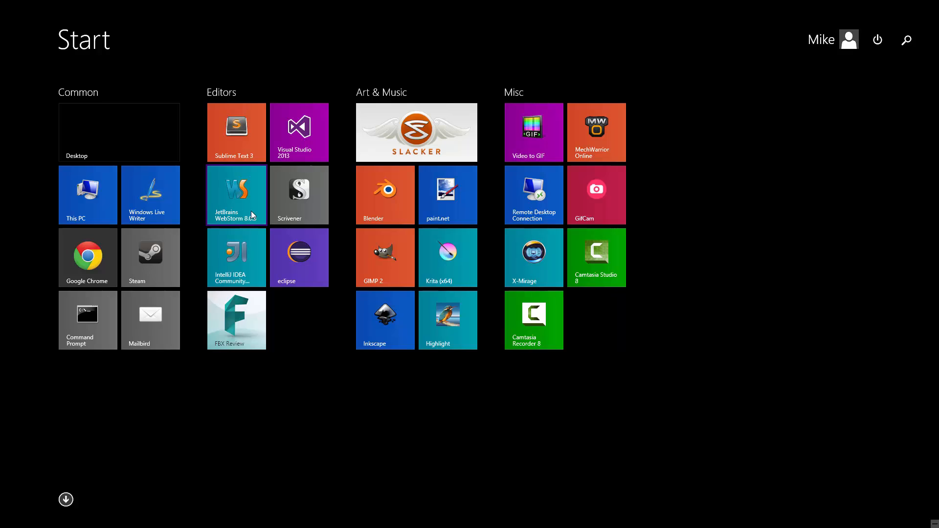
left_click(392, 198)
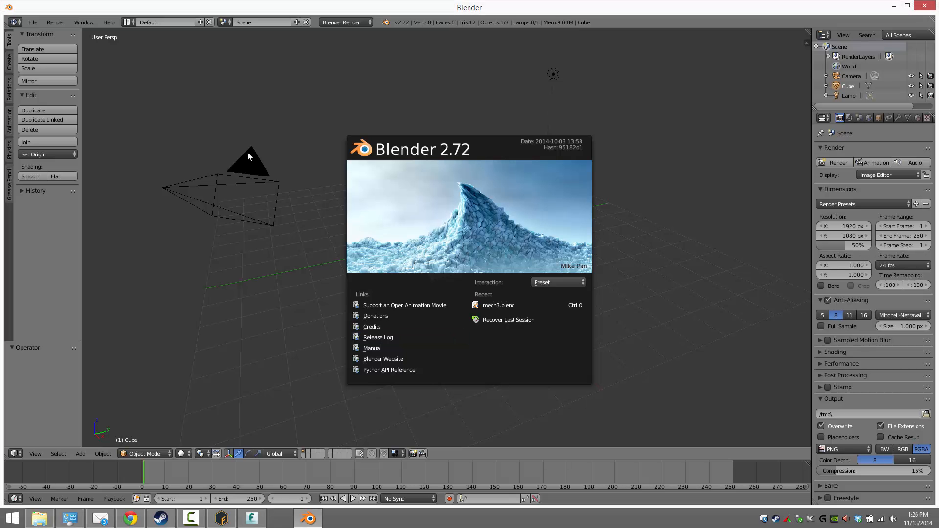
left_click(513, 217)
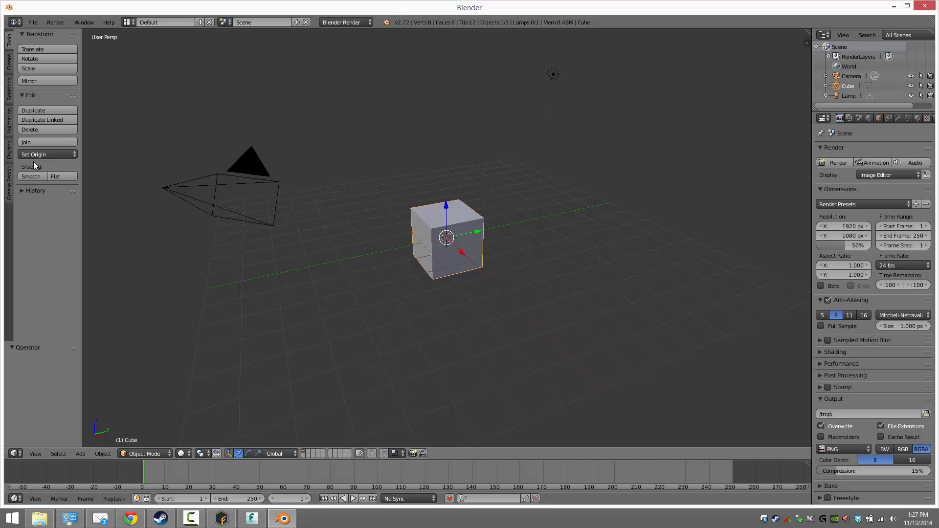
key("x")
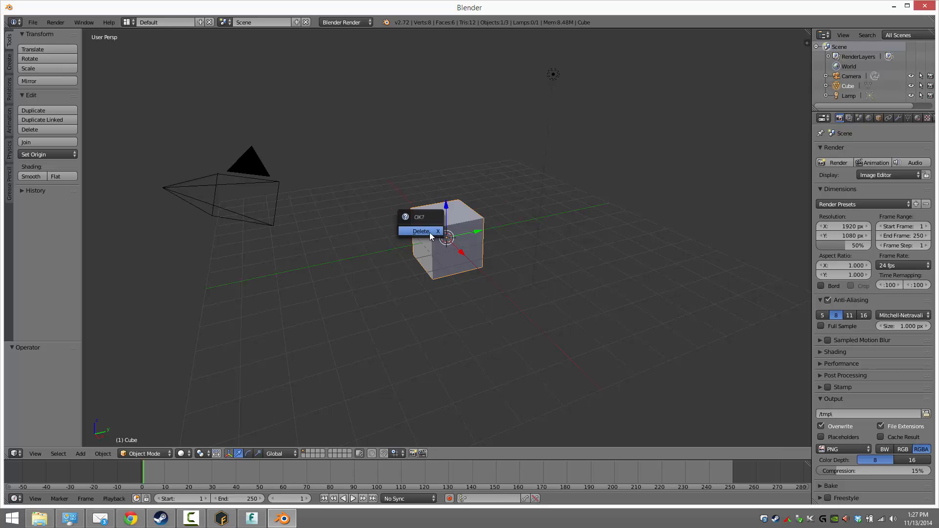
left_click(443, 235)
Import walking_2.fbx from the user's Downloads folder into the scene as Autodesk FBX.
left_click(32, 23)
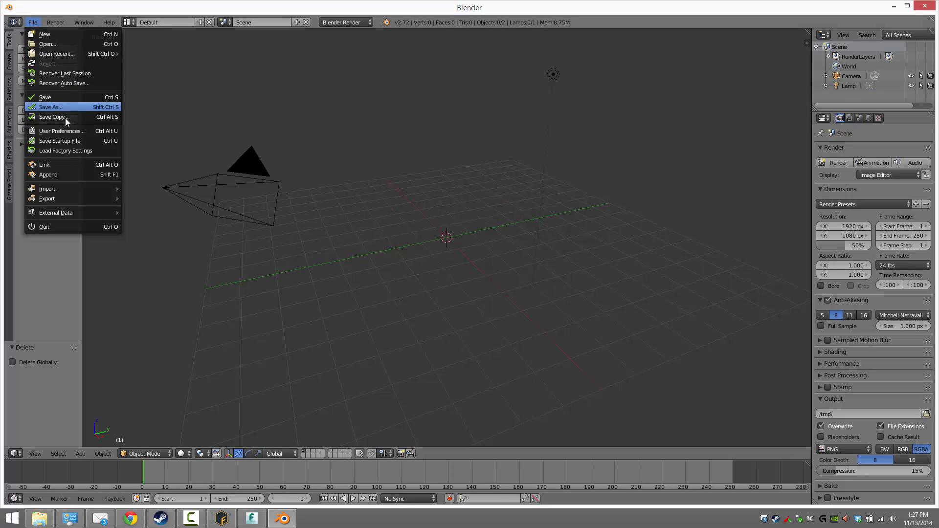
mouse_move(59, 188)
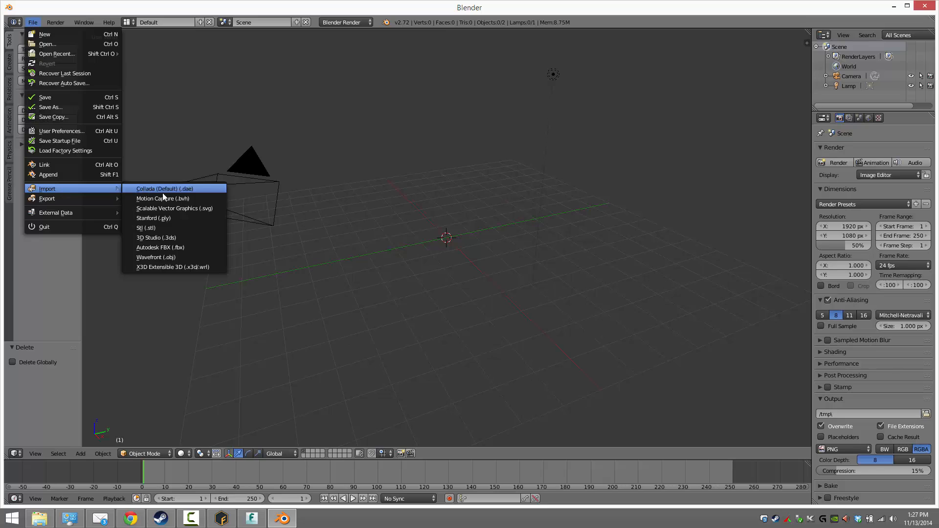
left_click(175, 246)
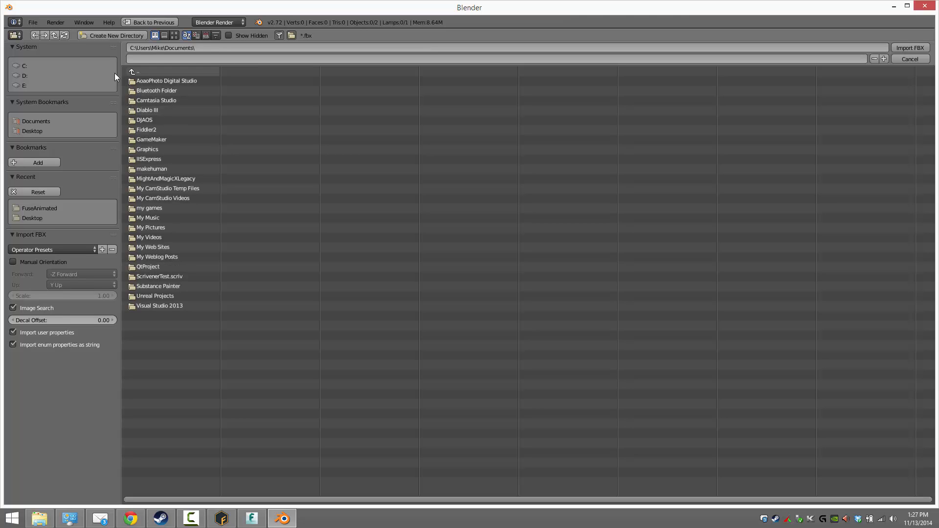
left_click(22, 65)
left_click(144, 188)
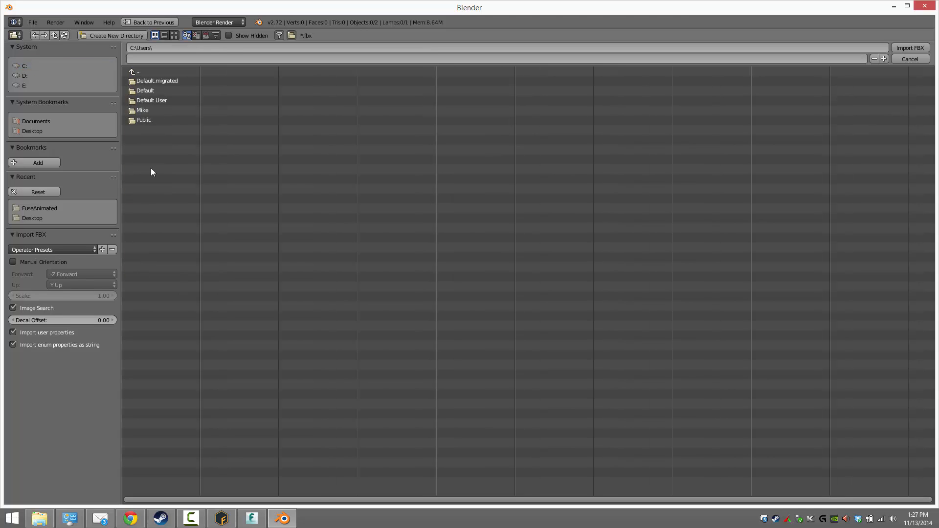
left_click(145, 110)
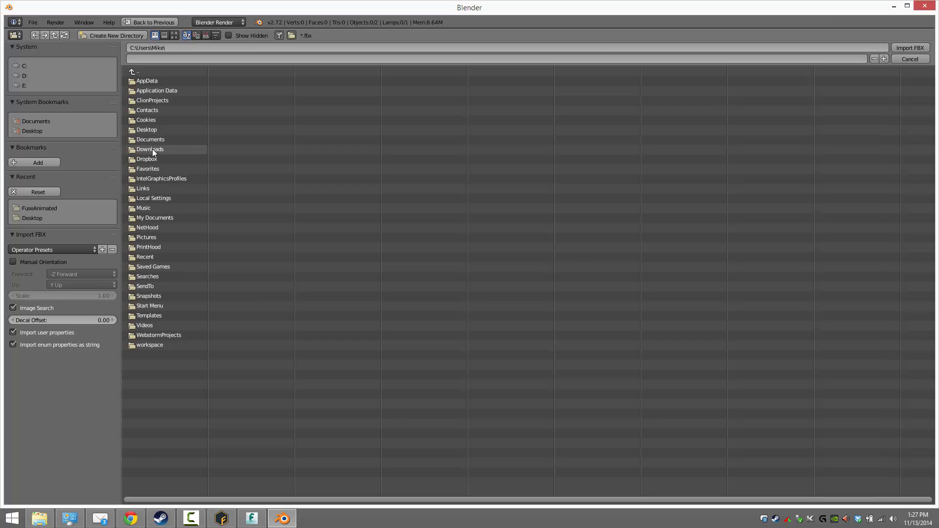
left_click(152, 148)
left_click(153, 120)
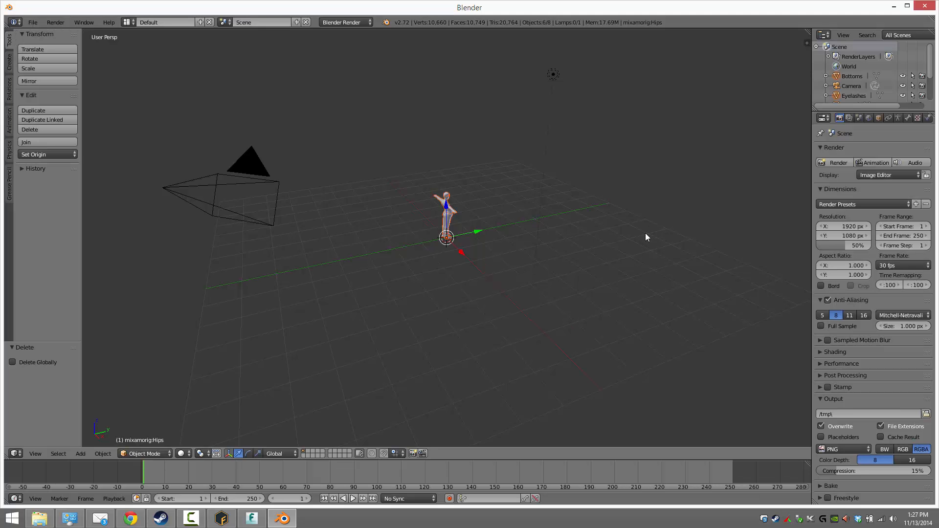
Turn the view toward the imported zombie and change the viewport shading from solid to a textured display.
scroll(503, 273, "up", 4)
mouse_move(550, 273)
middle_mouse_down()
mouse_move(418, 315)
mouse_move(307, 273)
mouse_move(330, 276)
mouse_move(318, 298)
middle_mouse_up()
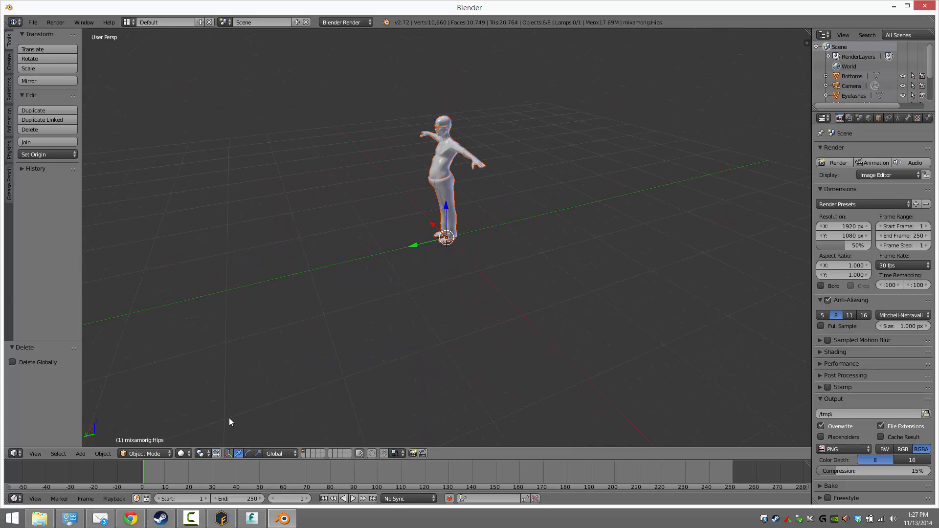
left_click(183, 454)
left_click(194, 399)
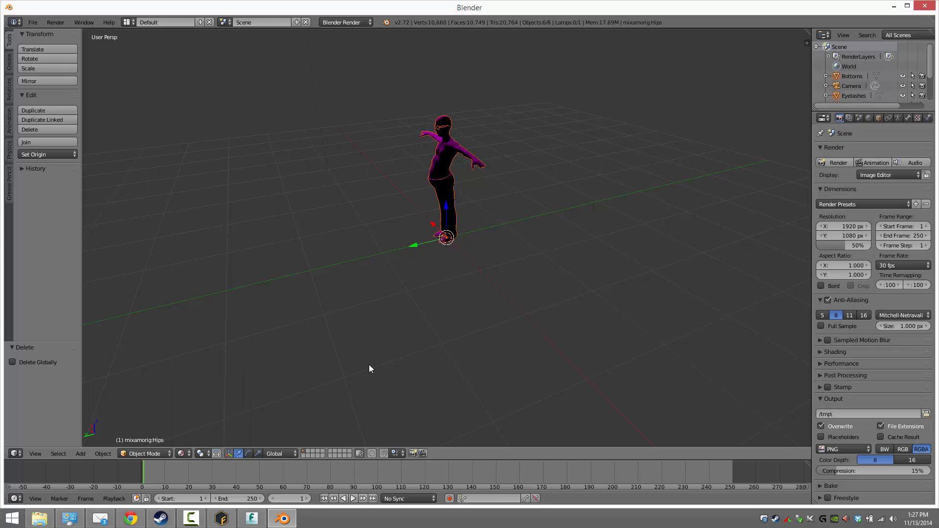
Add a point lamp and move it about 2 units along Y and 1.8 units up in Z, in front of the zombie.
left_click(87, 453)
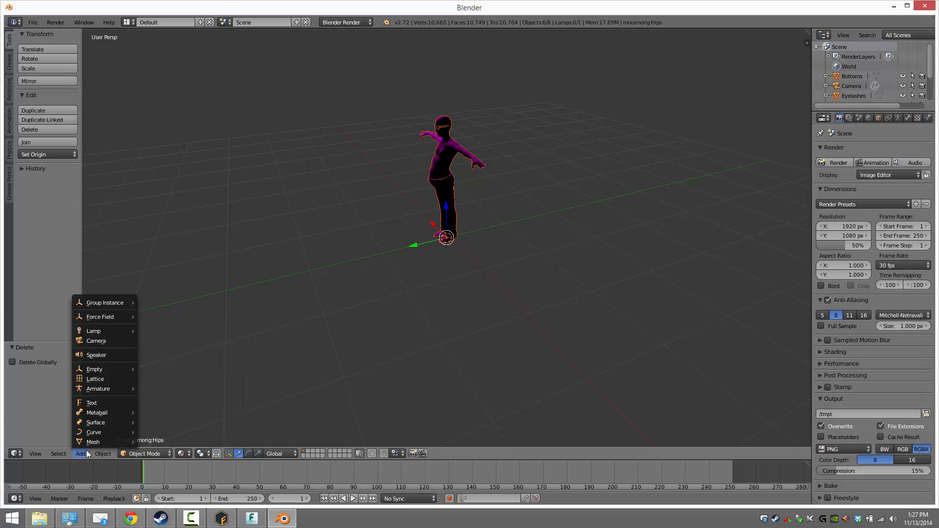
mouse_move(115, 330)
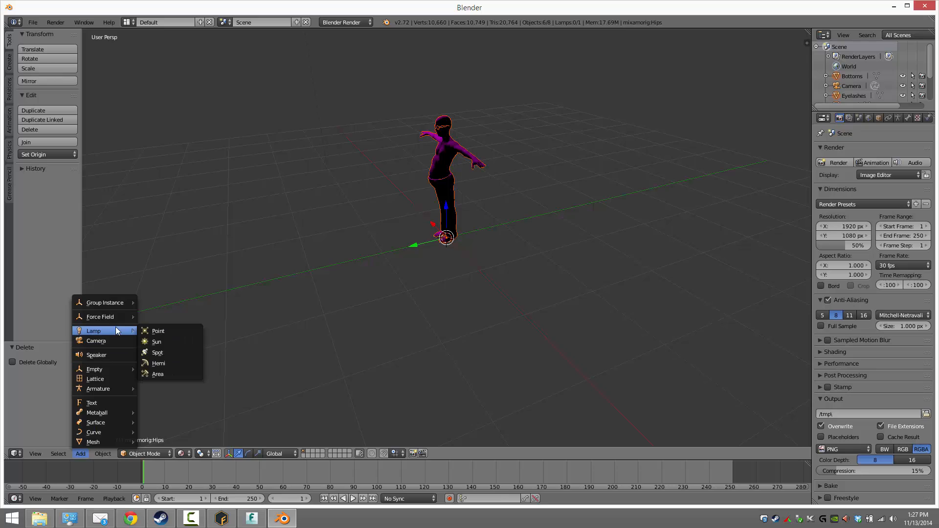
left_click(164, 332)
left_click_drag(412, 249, 274, 262)
middle_click_drag(453, 330, 493, 310)
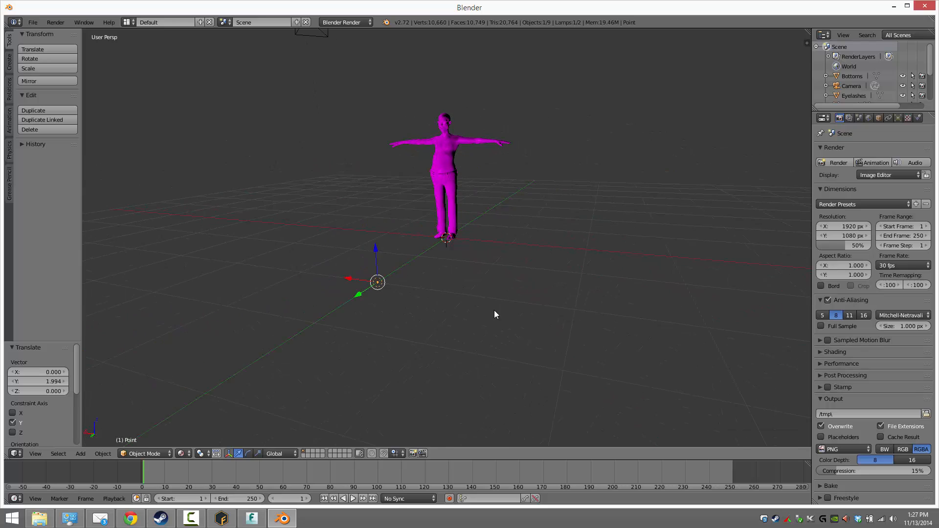
left_click_drag(381, 250, 376, 73)
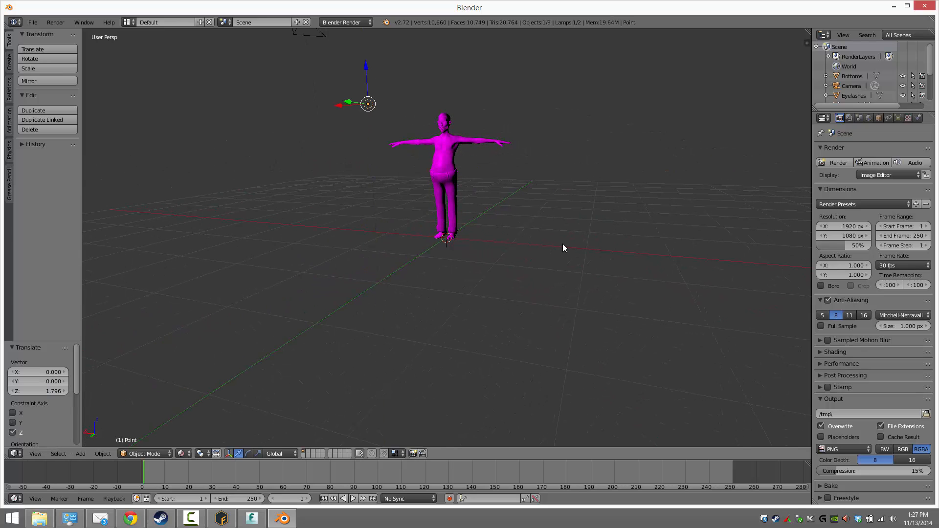
Examine the 3D view's display and shading properties, and close them without changing any setting.
key("n")
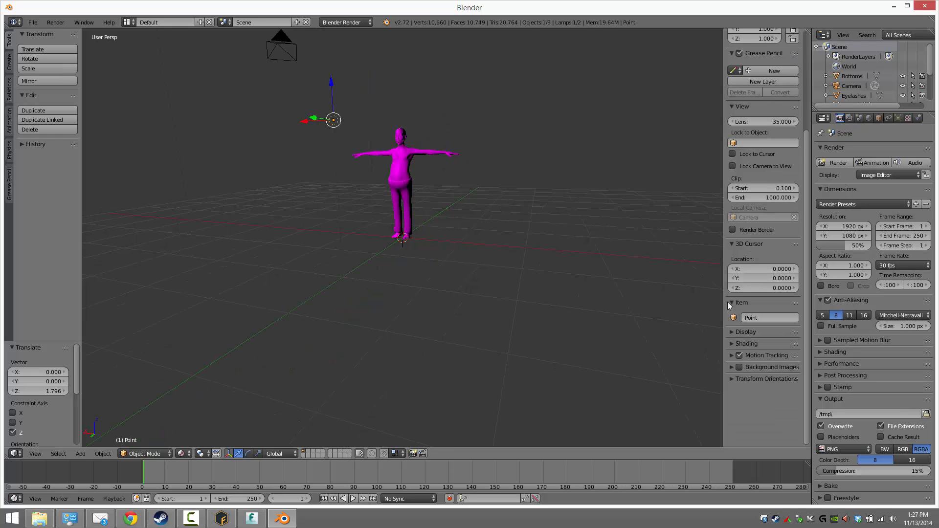
left_click(732, 332)
left_click(731, 343)
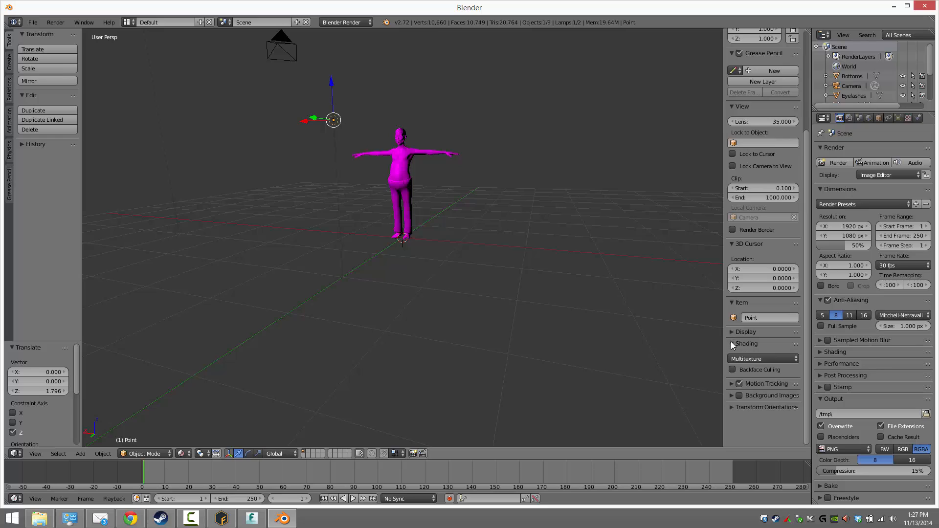
left_click(732, 331)
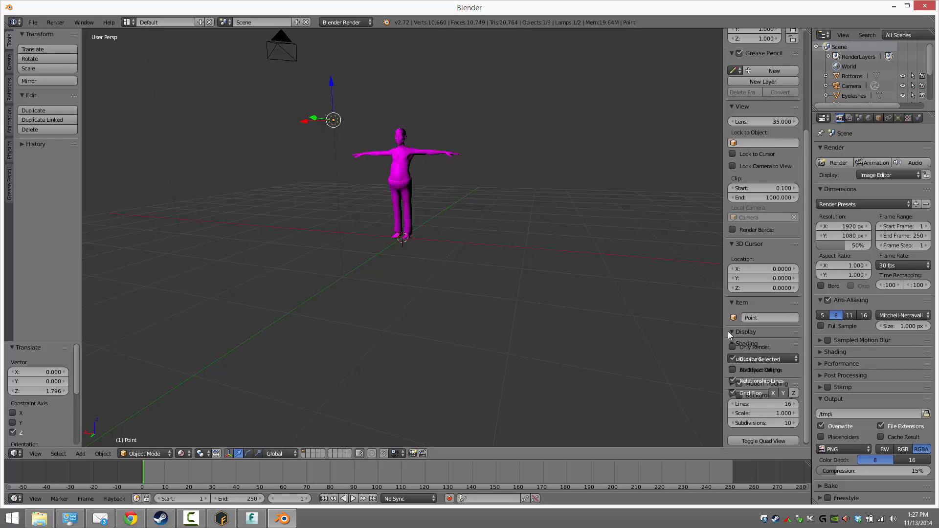
scroll(764, 376, "down", 4)
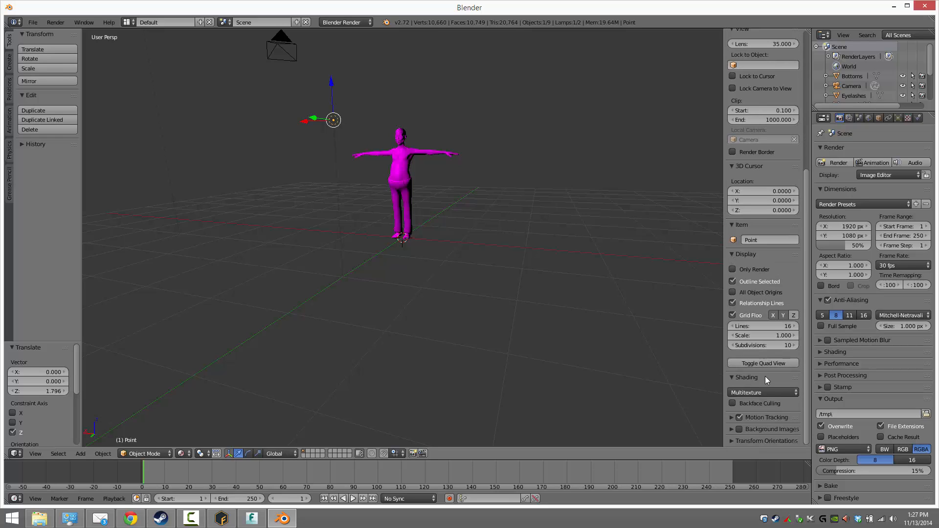
key("n")
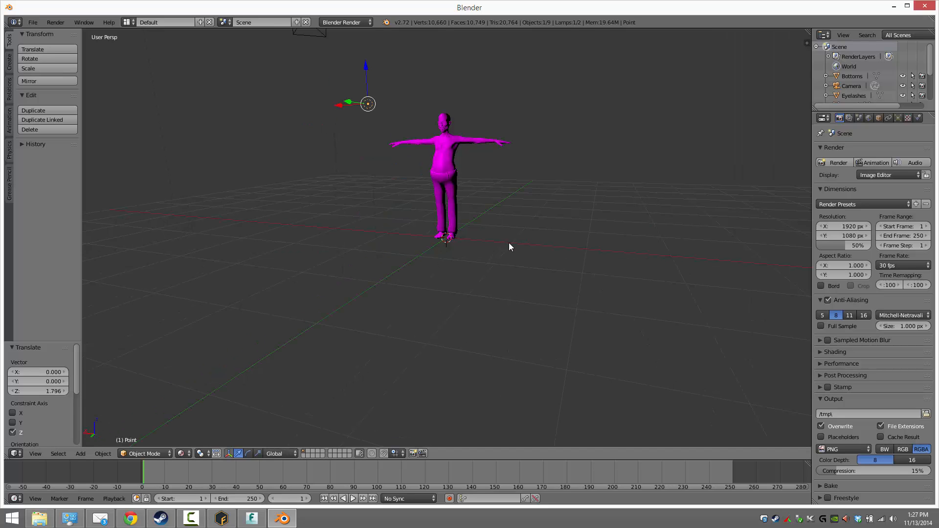
Render a still image of the zombie in the current scene.
middle_click_drag(509, 242, 471, 265)
left_click(61, 23)
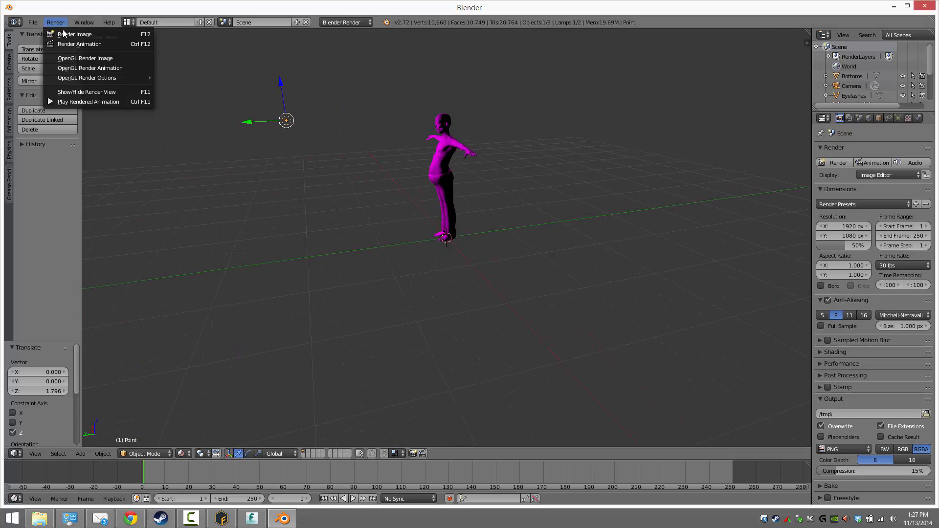
left_click(98, 33)
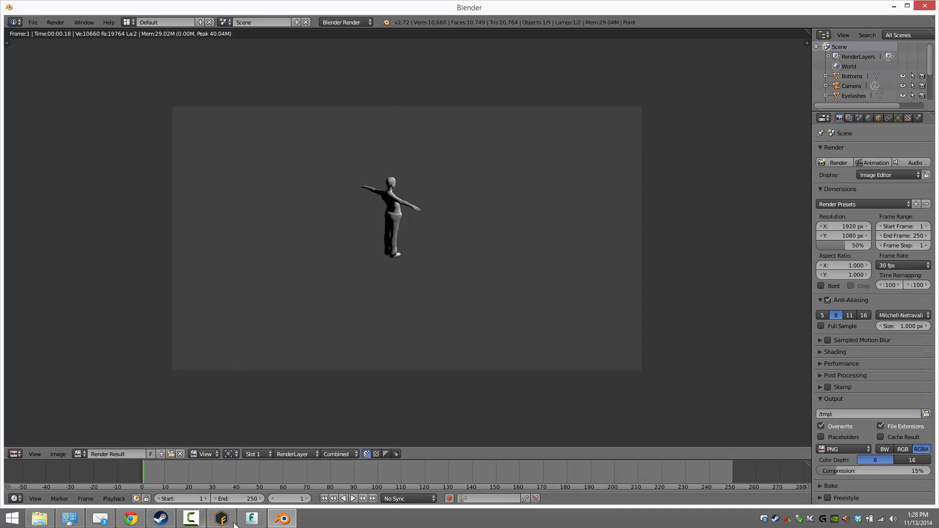
Switch to the Mixamo purchases page in Chrome, open walking 2 in the editor, and request a download of it as walking 3.
left_click(252, 519)
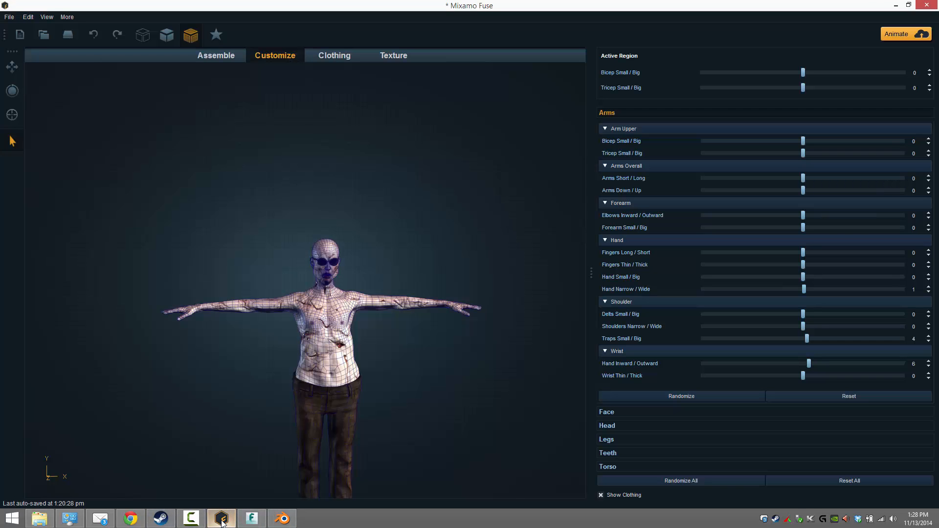
left_click(130, 519)
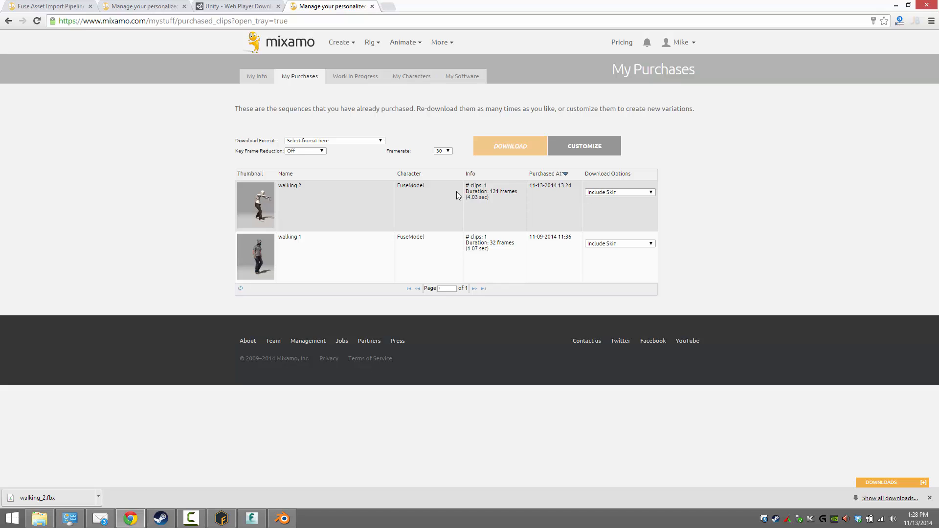
left_click(273, 199)
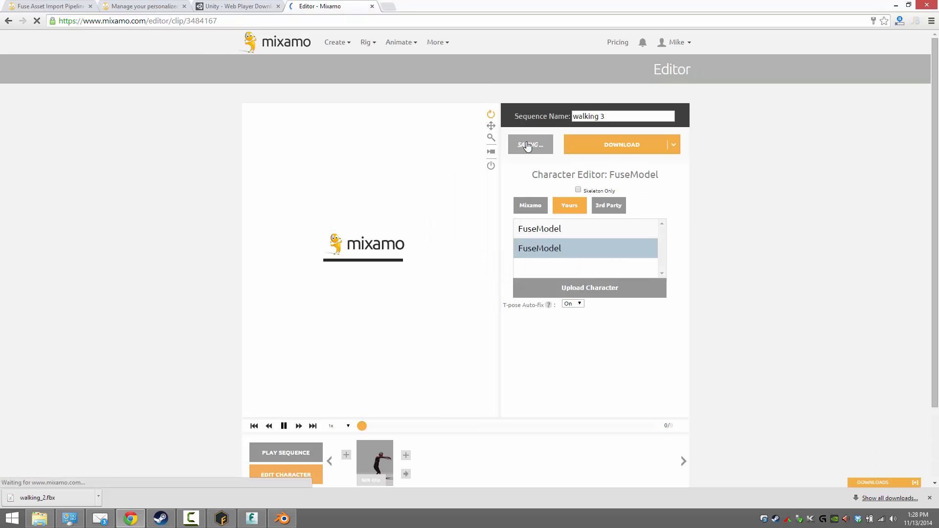
left_click(625, 143)
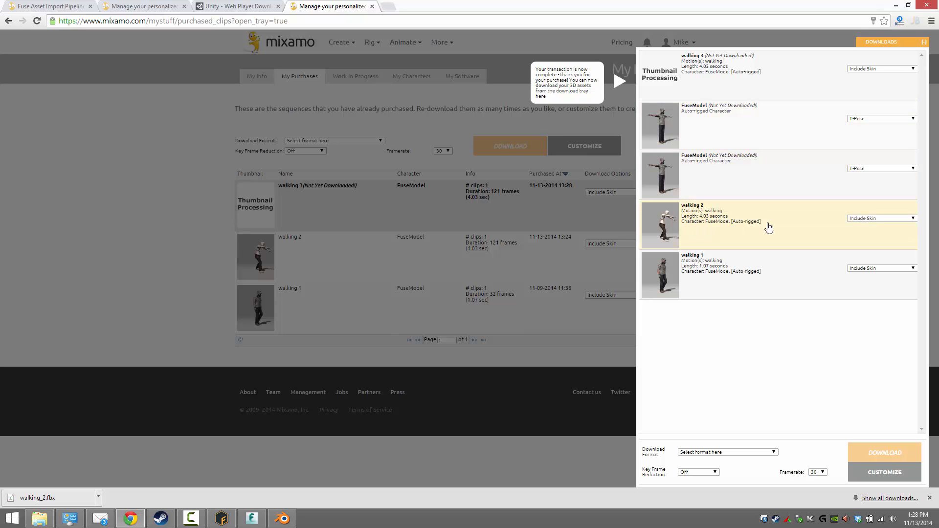
Download the walking 2 animation in the Collada (.dae zipped) format.
left_click(786, 229)
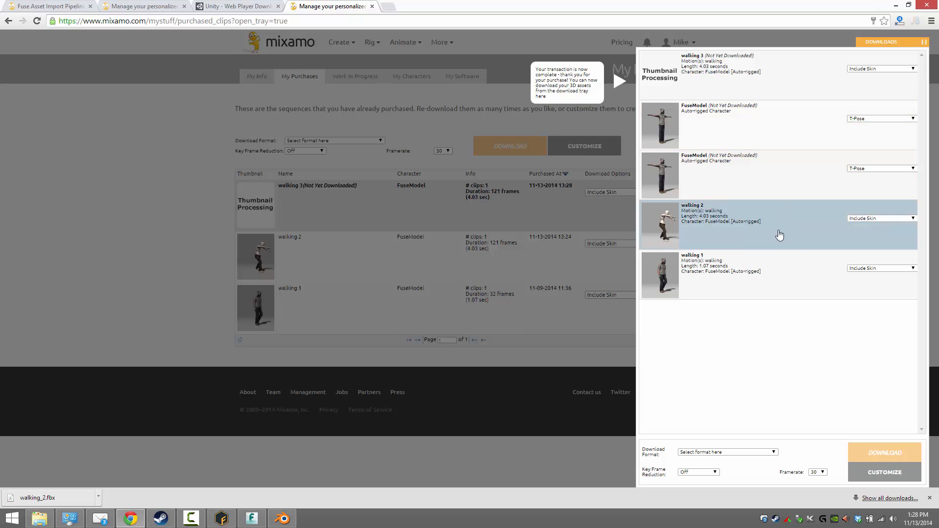
left_click(751, 451)
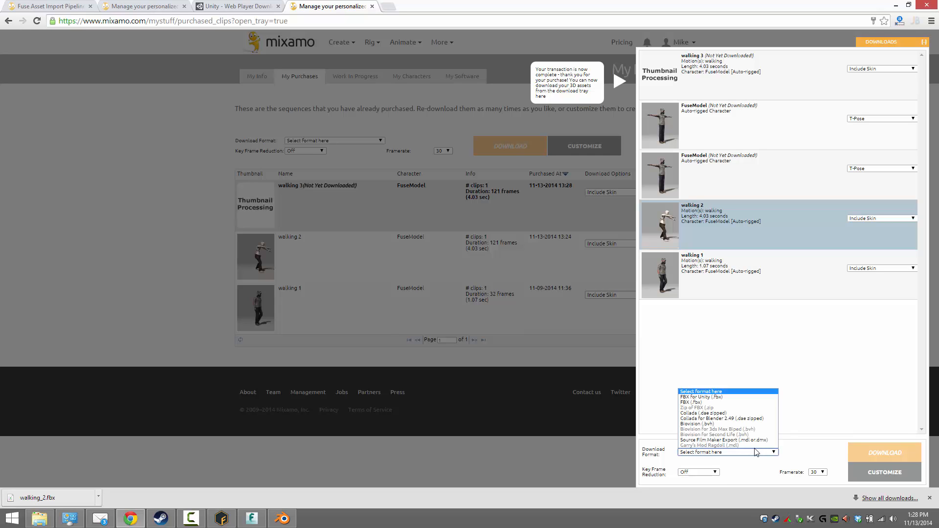
left_click(716, 413)
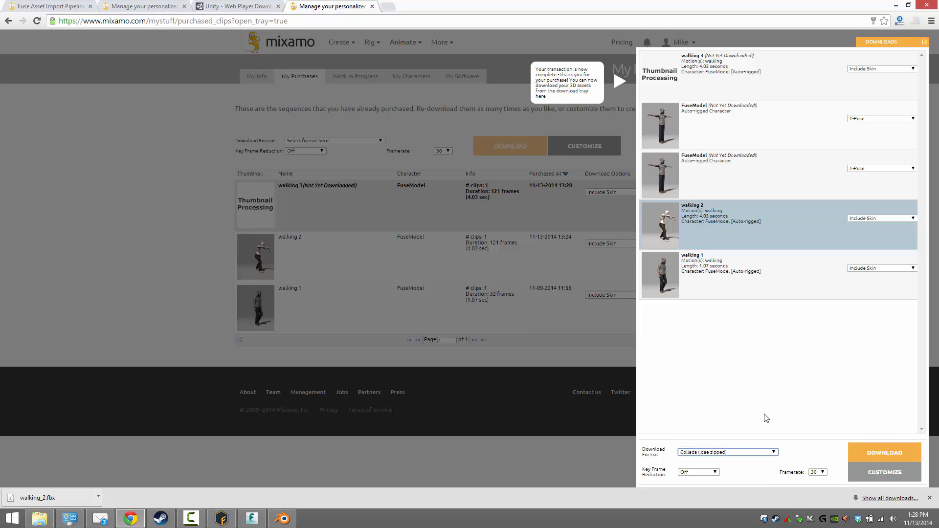
left_click(904, 455)
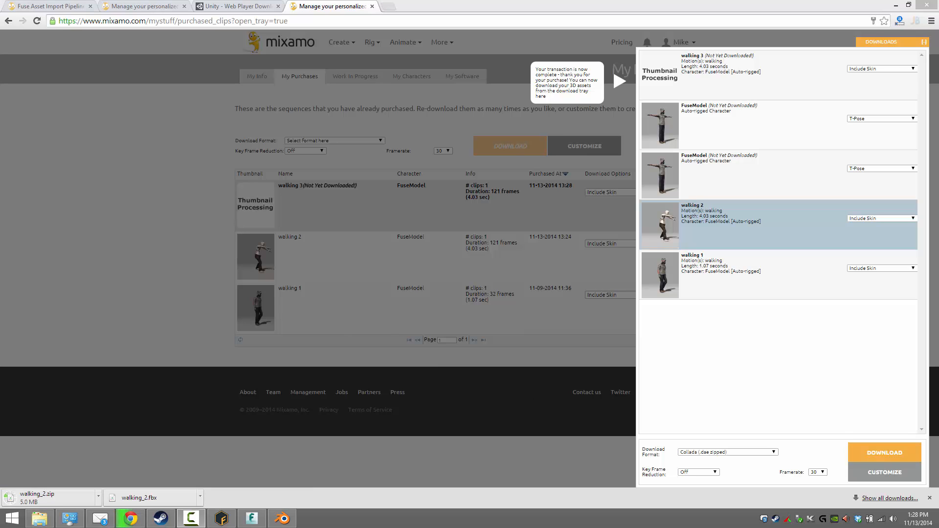
Switch to File Explorer, sort the Downloads folder by date modified, and extract walking_2.zip into its own walking_2 folder.
left_click(39, 519)
left_click(36, 81)
left_click(43, 91)
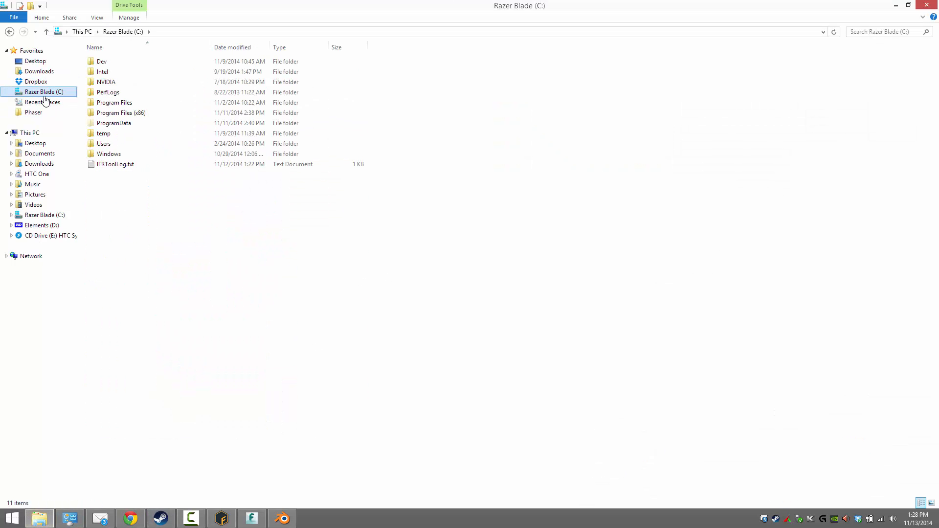
left_click(39, 163)
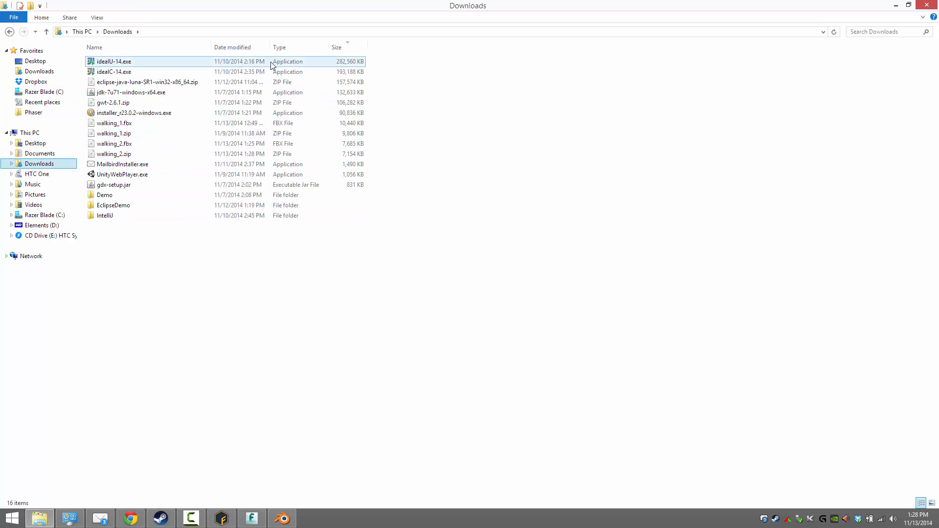
left_click(254, 47)
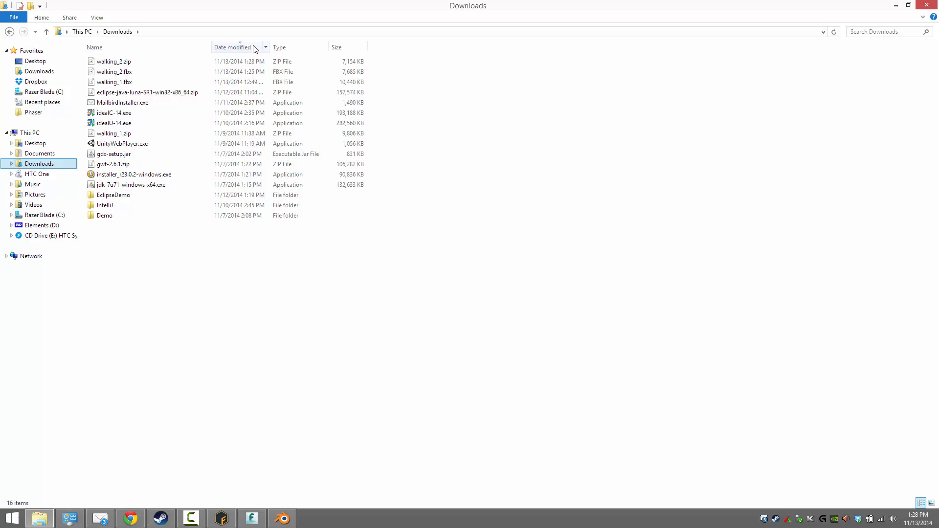
right_click(103, 62)
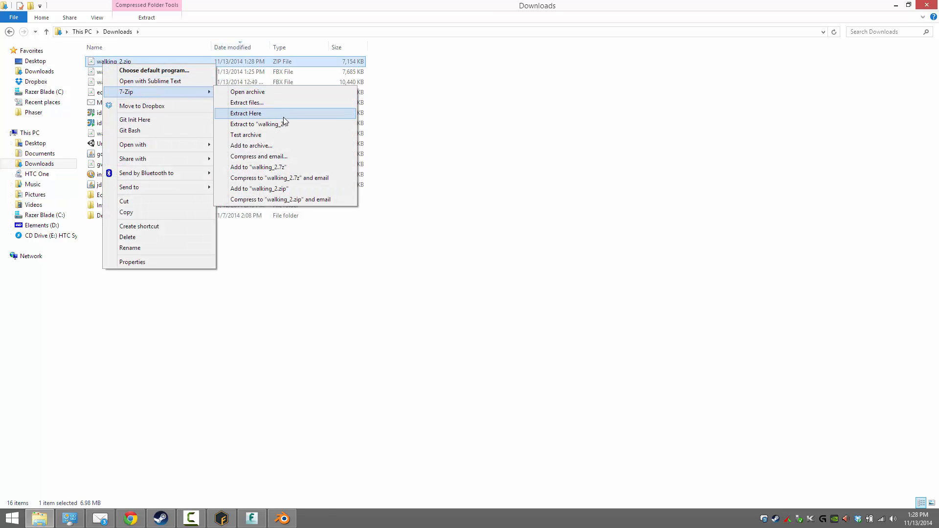
left_click(284, 127)
Switch to Blender and import the Collada (.dae) file from the extracted walking_2 folder in Downloads.
left_click(282, 518)
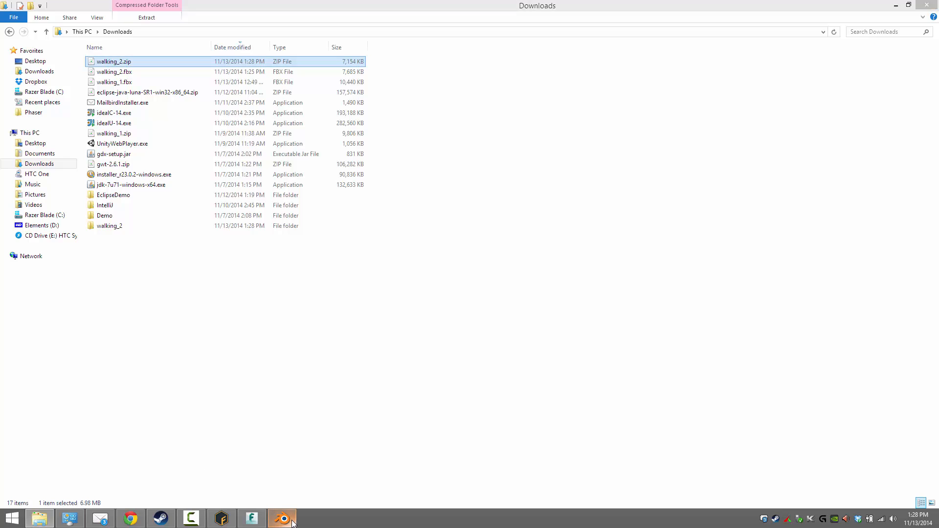
left_click(33, 22)
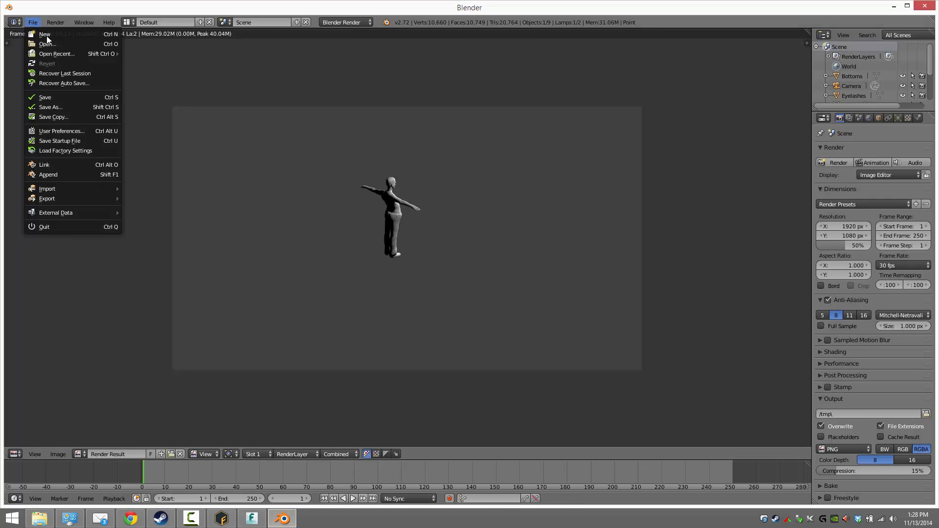
mouse_move(115, 186)
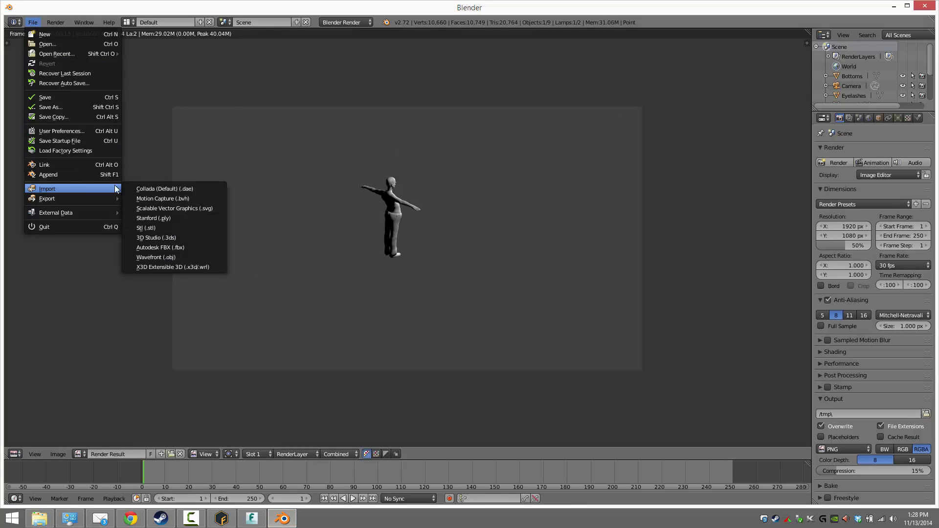
left_click(175, 187)
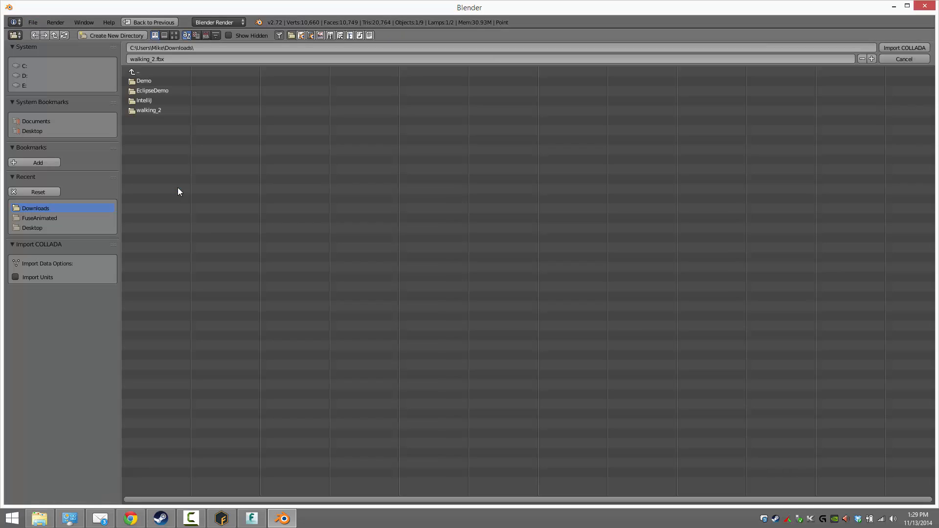
left_click(150, 111)
double_click(149, 89)
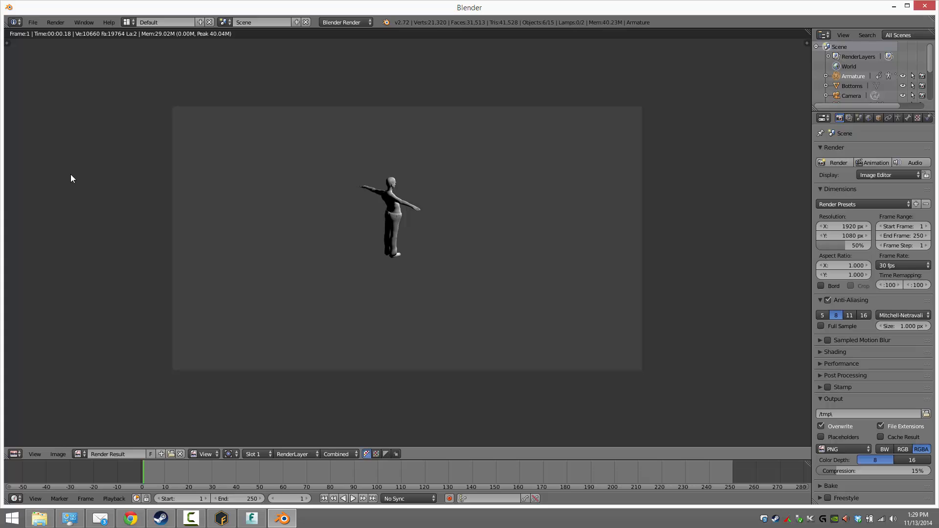
Return from the render result to the 3D view and delete both overlapping zombie models with their armature.
left_click(15, 453)
left_click(34, 442)
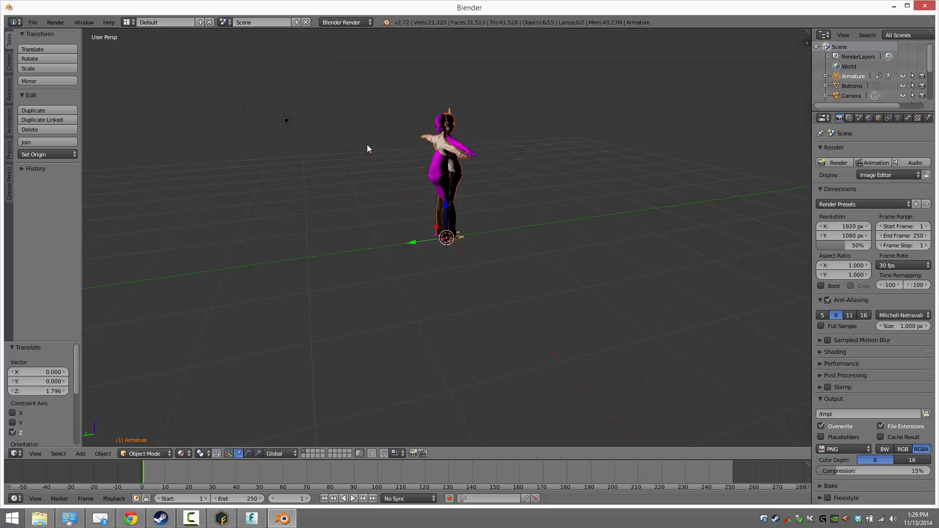
key("ctrl+b")
left_click_drag(374, 94, 556, 242)
key("x")
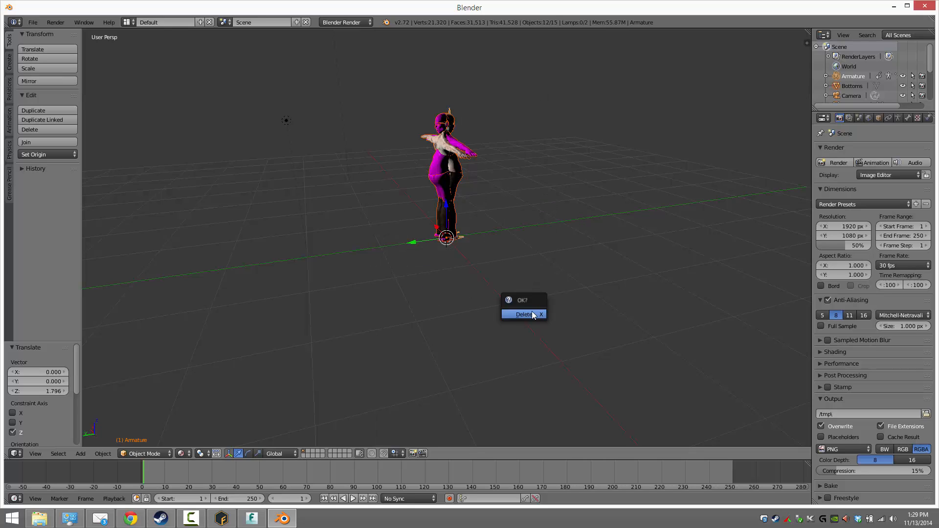
left_click(532, 315)
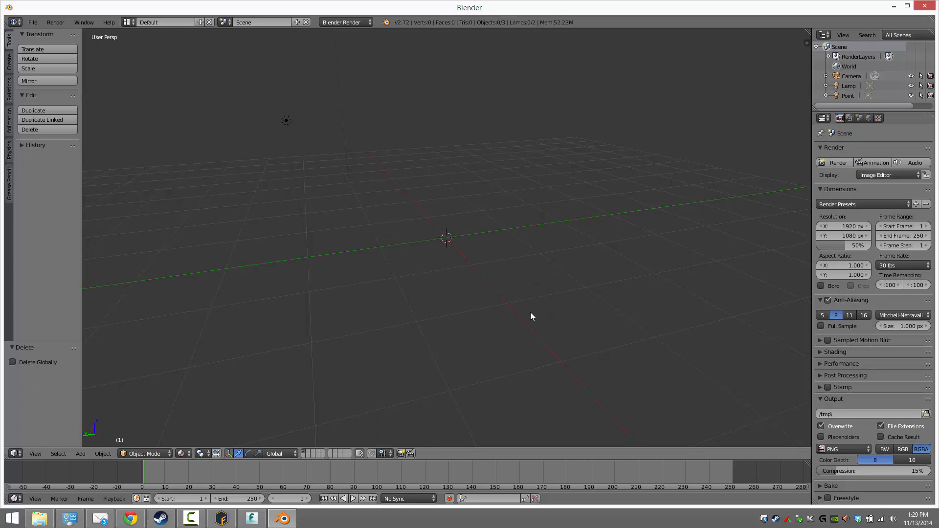
Import the walking_2 Collada (.dae) model into the emptied scene again.
left_click(33, 22)
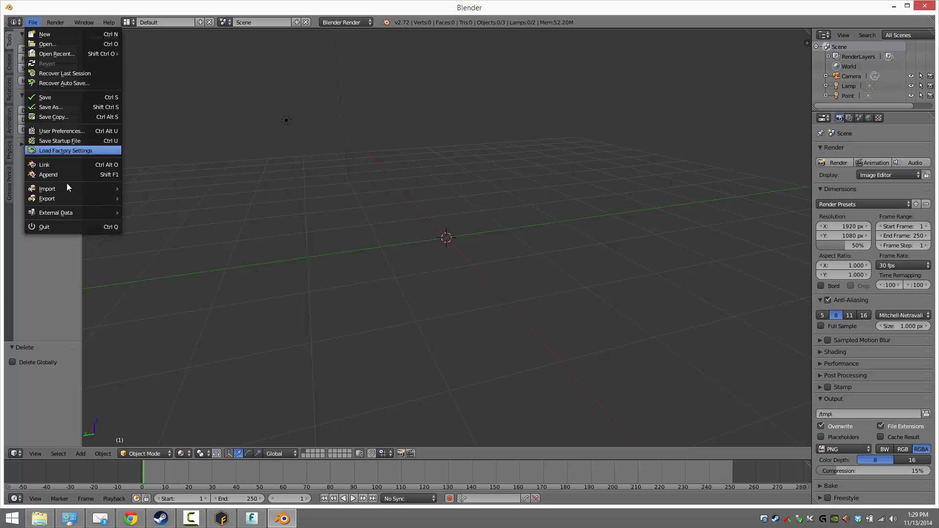
mouse_move(69, 189)
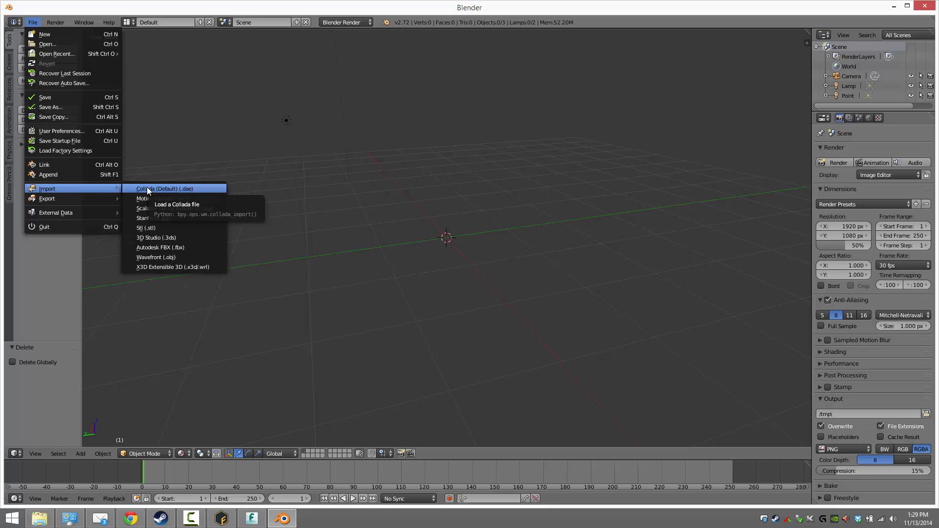
left_click(145, 189)
double_click(152, 88)
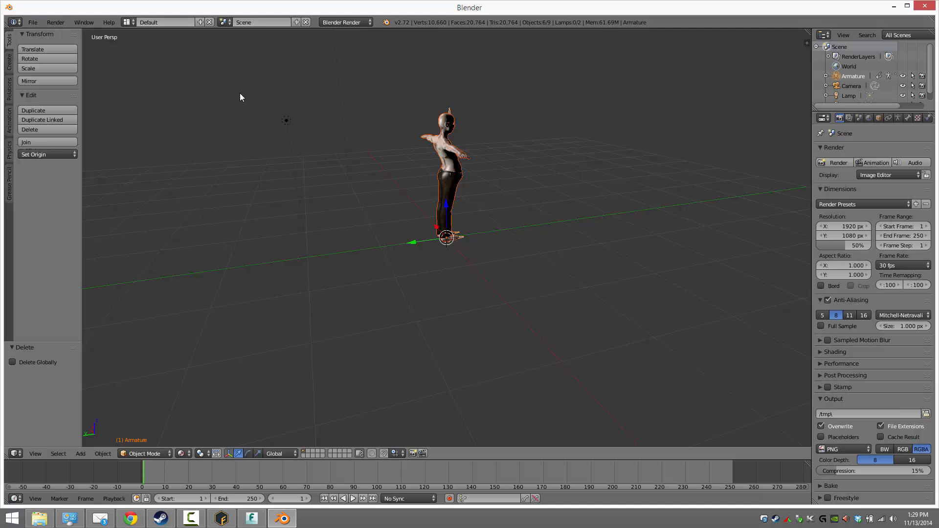
middle_click_drag(500, 210, 388, 282)
scroll(444, 263, "up", 2)
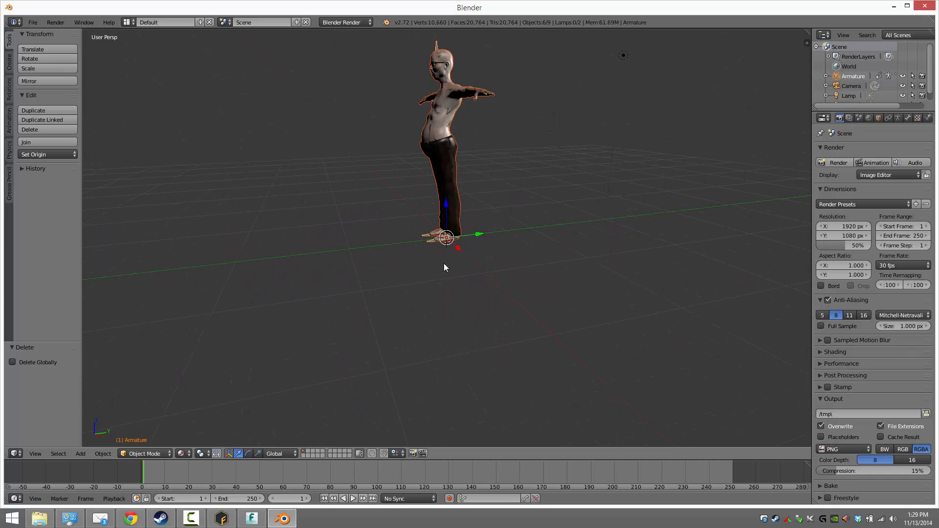
scroll(444, 264, "down", 2)
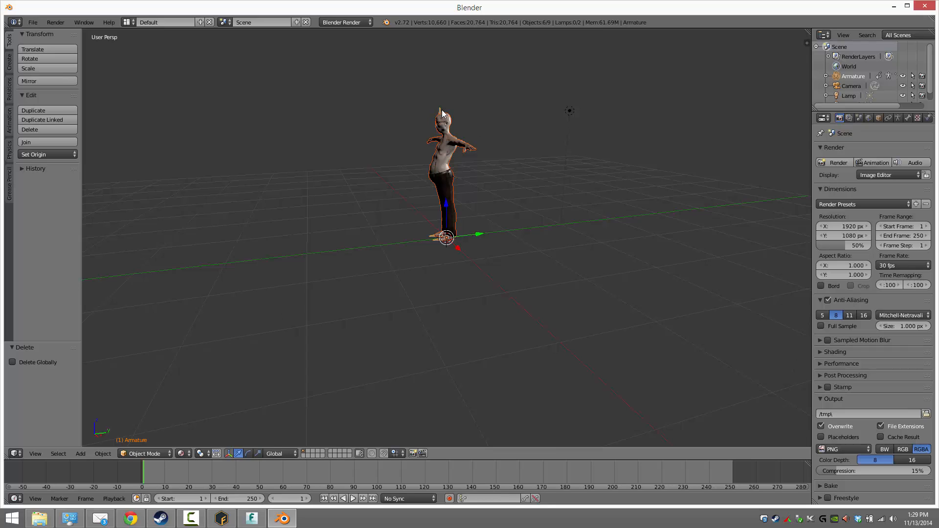
Select the imported zombie's armature and enable X-Ray display so its bones show through the mesh.
left_click(853, 76)
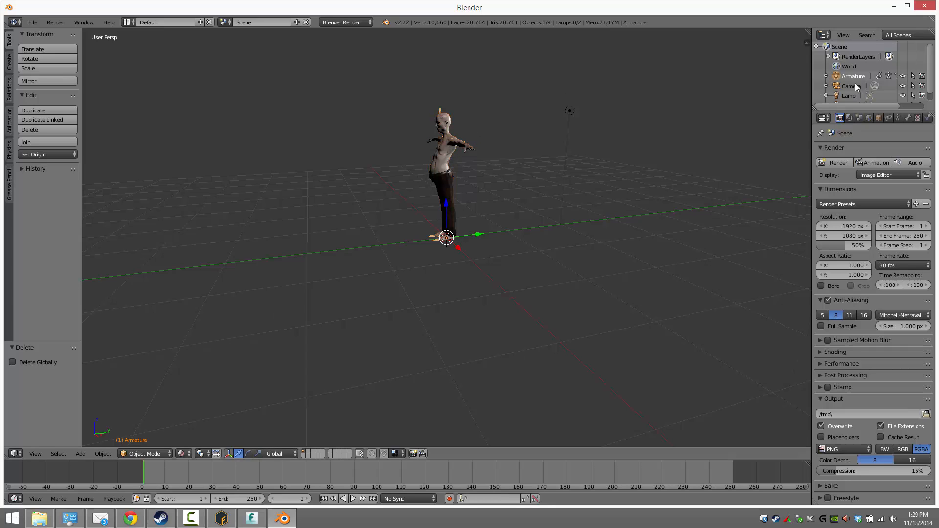
left_click(897, 118)
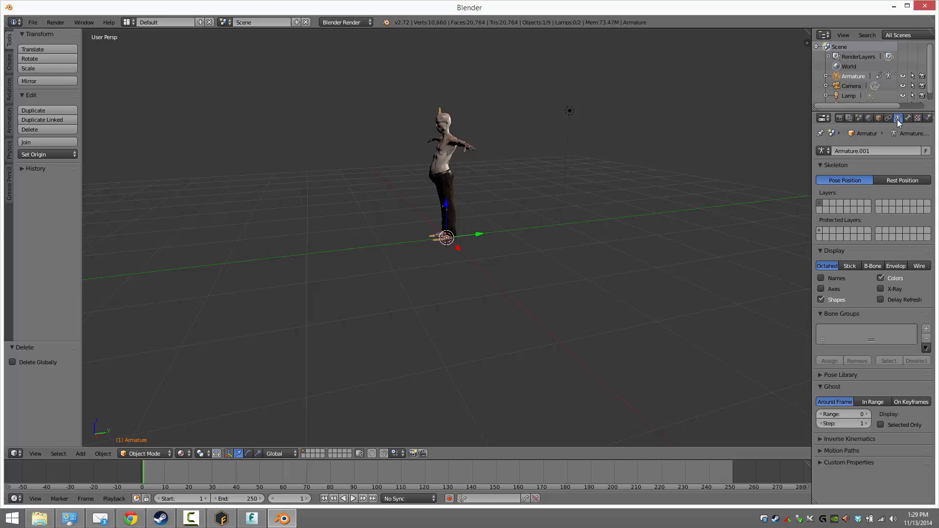
left_click(880, 289)
mouse_move(515, 250)
middle_mouse_down()
mouse_move(456, 271)
mouse_move(537, 290)
mouse_move(526, 263)
mouse_move(503, 263)
middle_mouse_up()
scroll(527, 263, "up", 5)
scroll(526, 263, "down", 5)
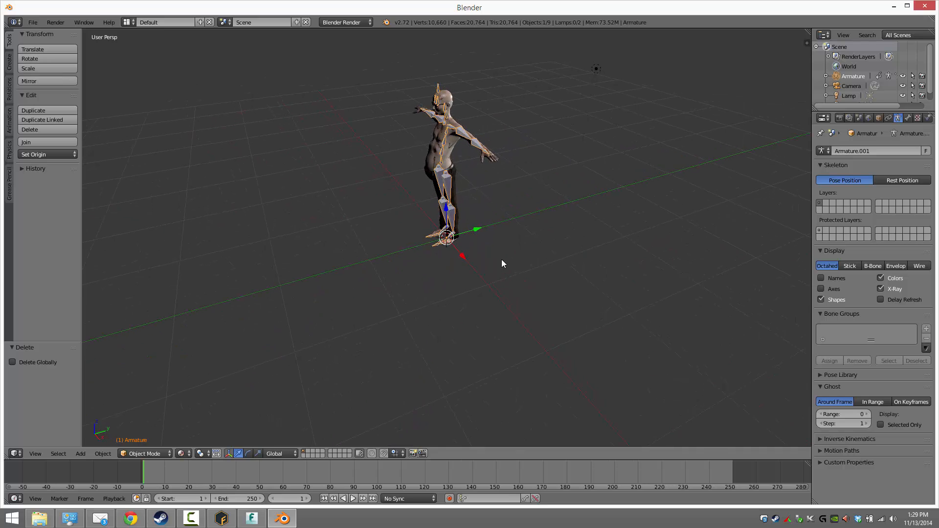
Play the walk animation and compare it with the textured zombie in the Autodesk FBX viewer.
left_click(353, 498)
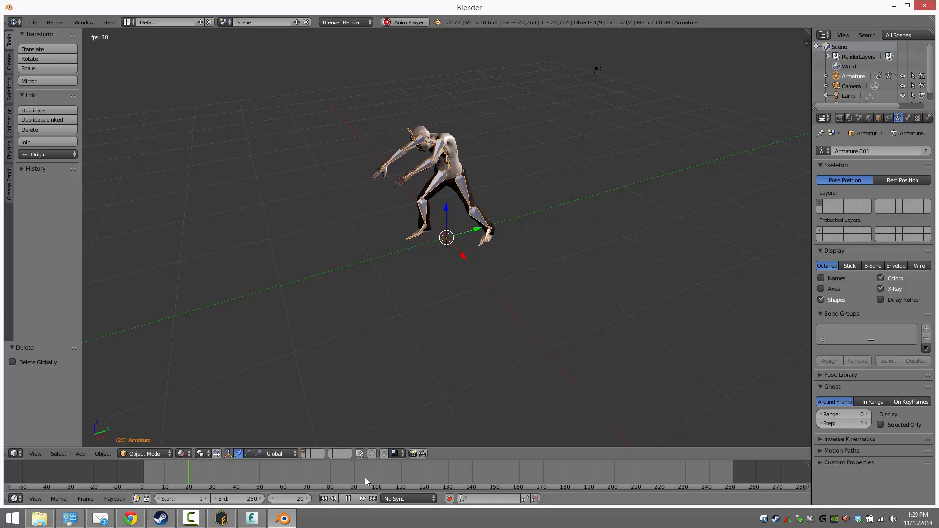
left_click(255, 519)
left_click(388, 262)
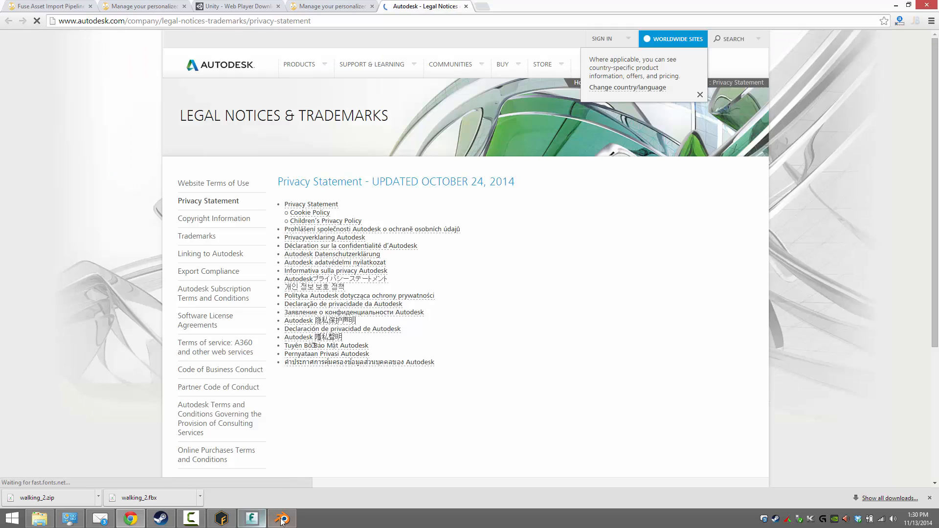
left_click(283, 518)
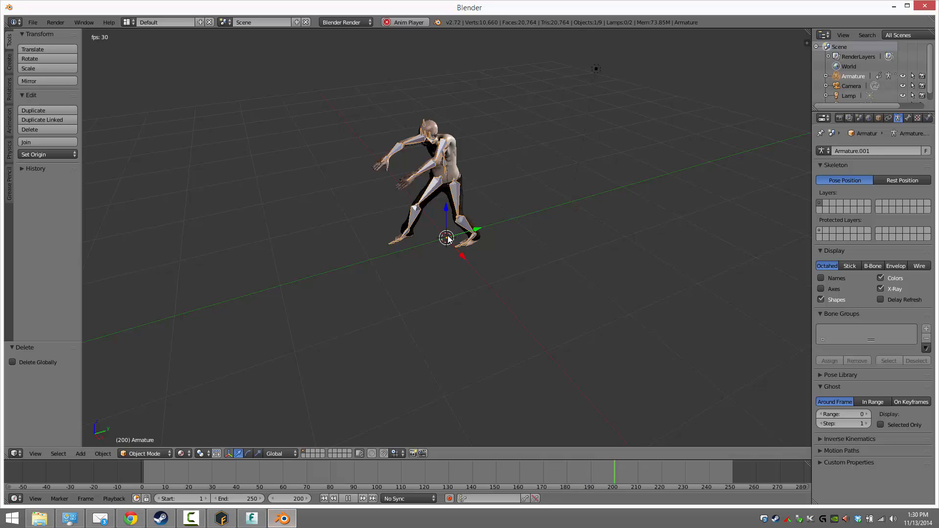
left_click(255, 518)
left_click(455, 357)
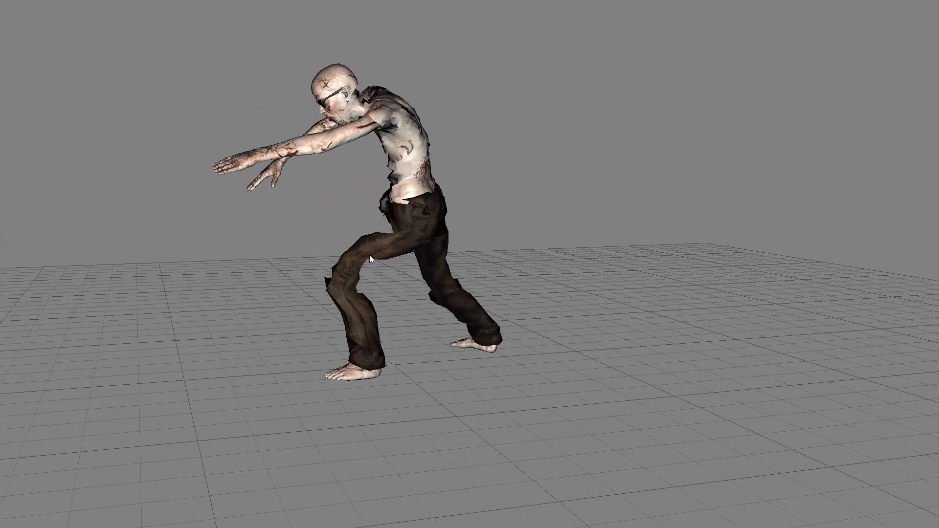
Switch back to Blender, examine the walking zombie up close, and stop the playback.
key("alt+Tab")
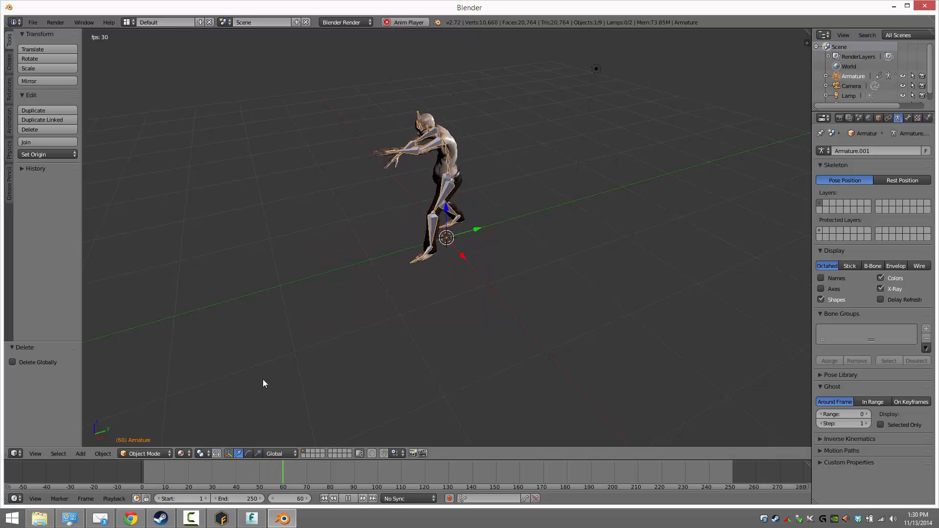
scroll(436, 293, "up", 6)
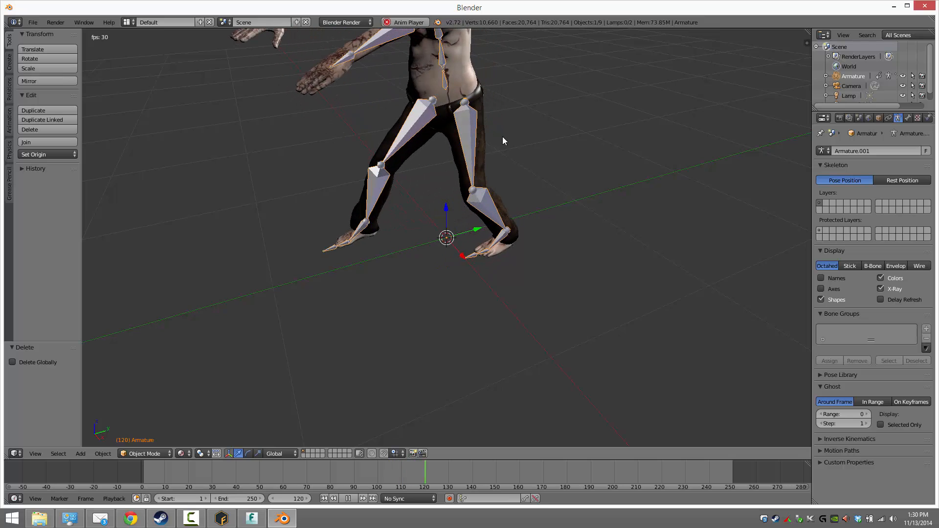
middle_click_drag(532, 133, 524, 233, "shift")
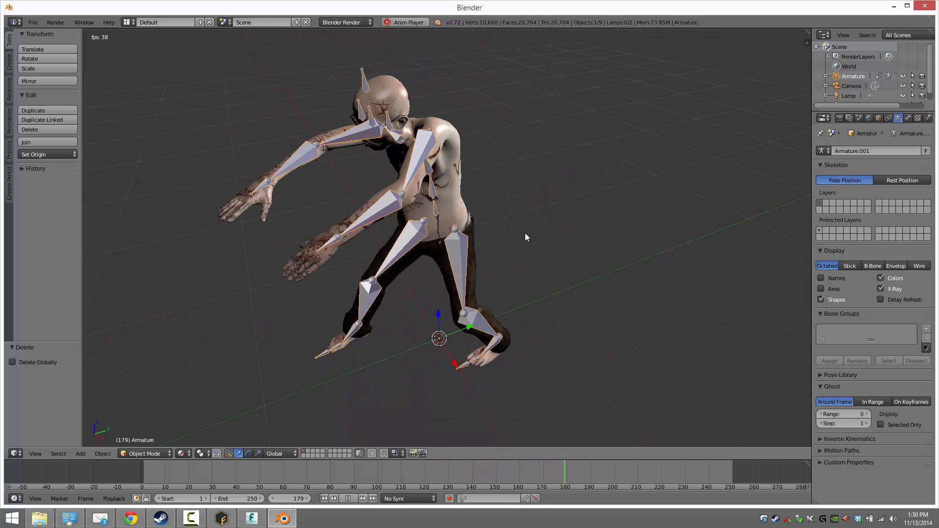
left_click(348, 498)
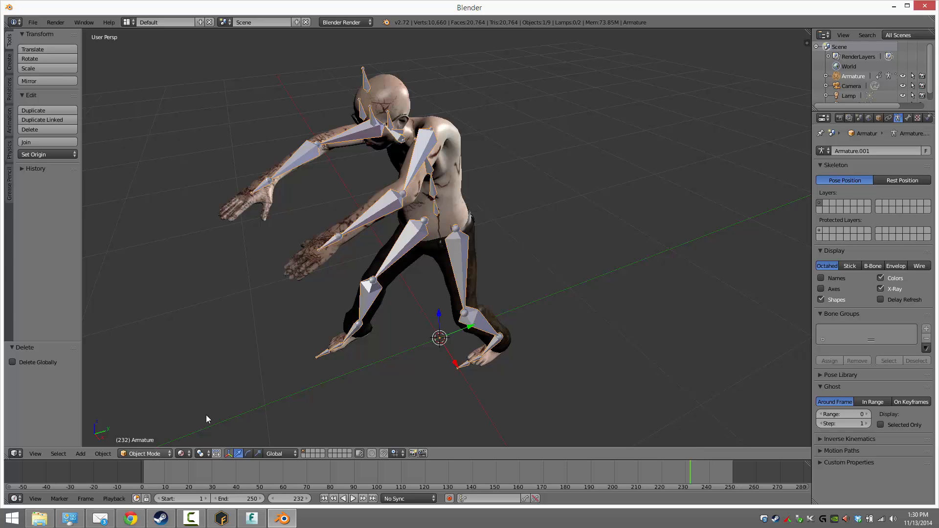
Put the armature in Pose Mode and rotate the left lower leg bone with a global Y-axis constraint.
left_click(146, 454)
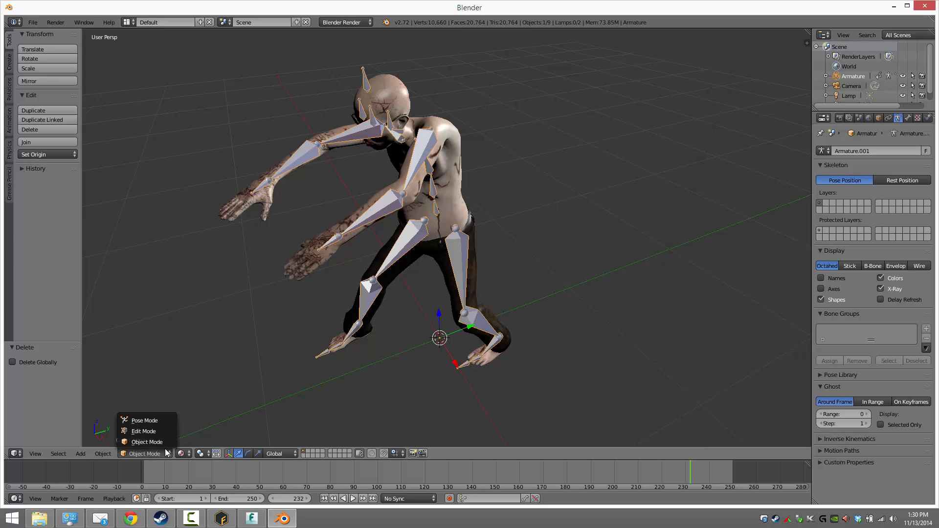
left_click(151, 422)
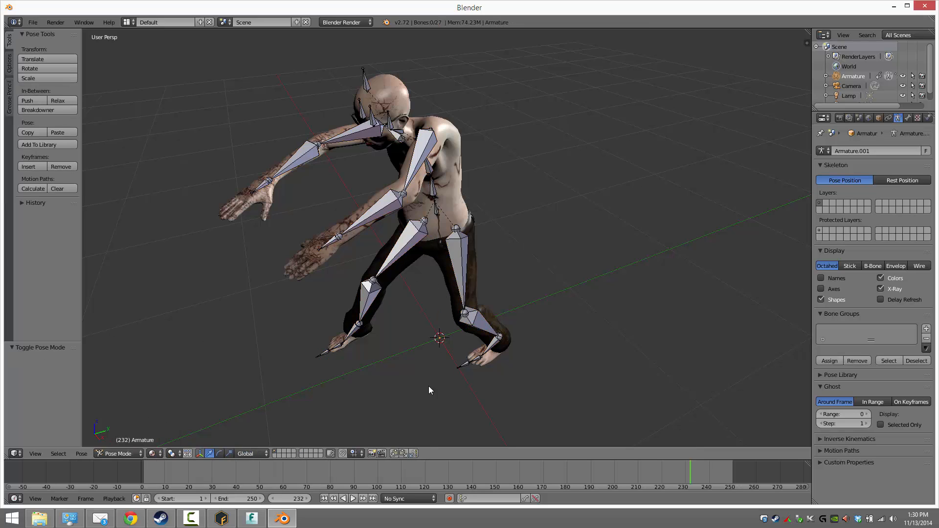
right_click(463, 249)
right_click(478, 323)
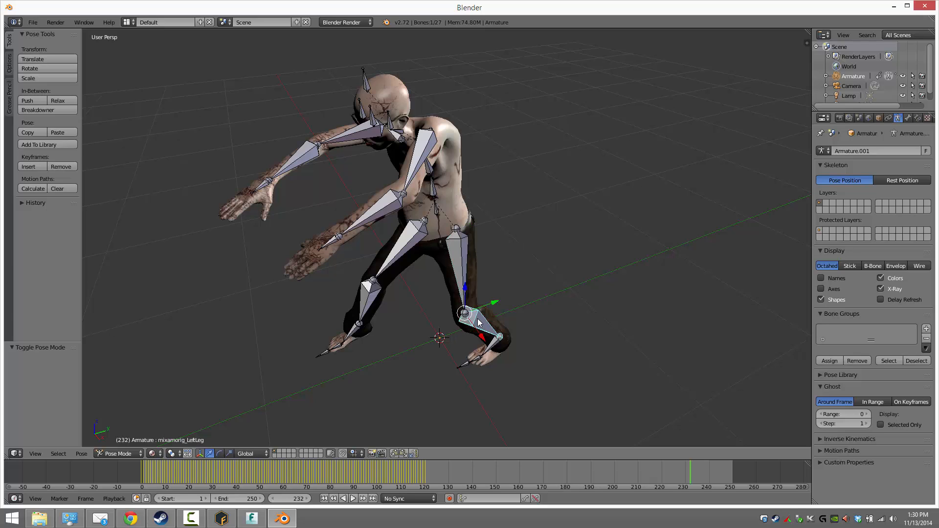
key("r")
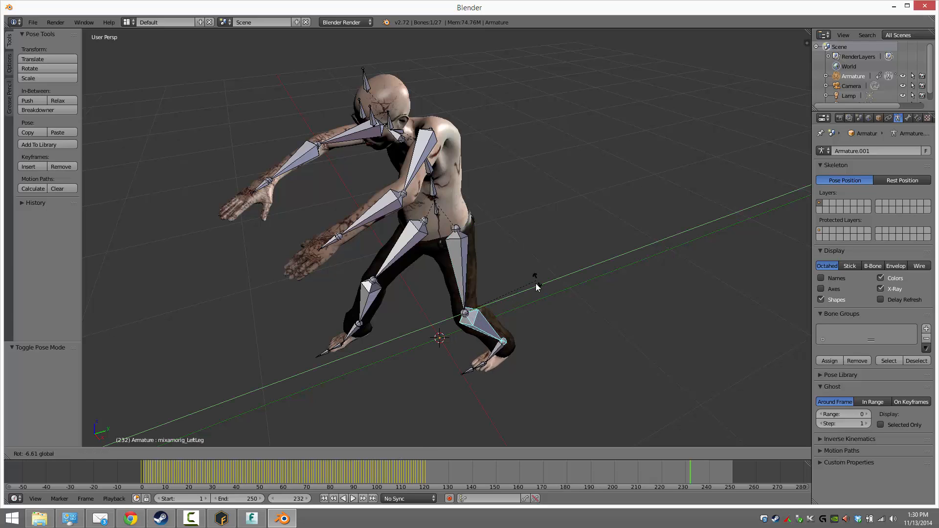
key("y")
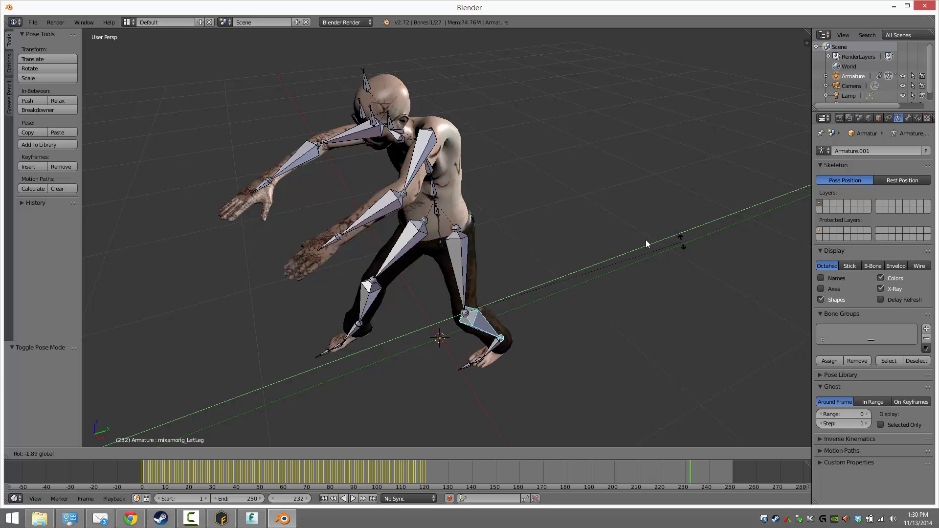
left_click(547, 209)
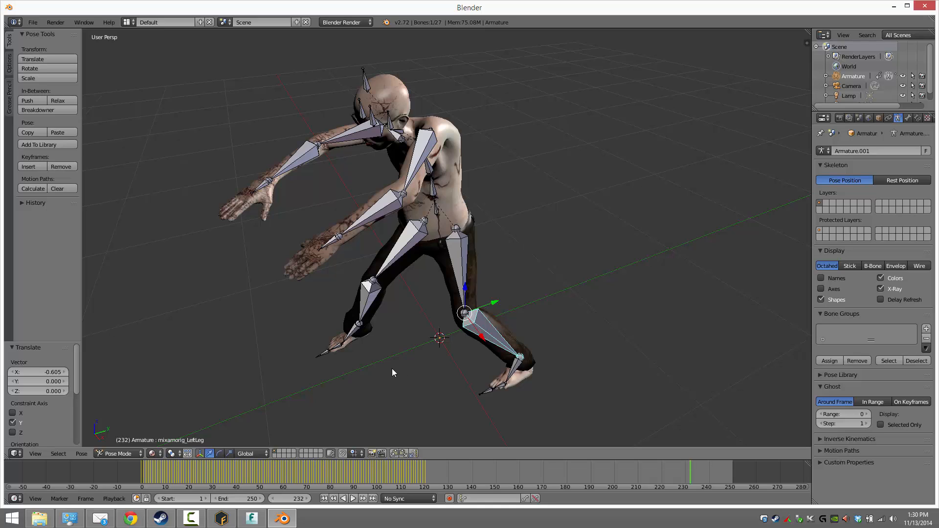
Leave Pose Mode, select the zombie's Bottoms mesh, and open it in Edit Mode.
right_click(461, 192)
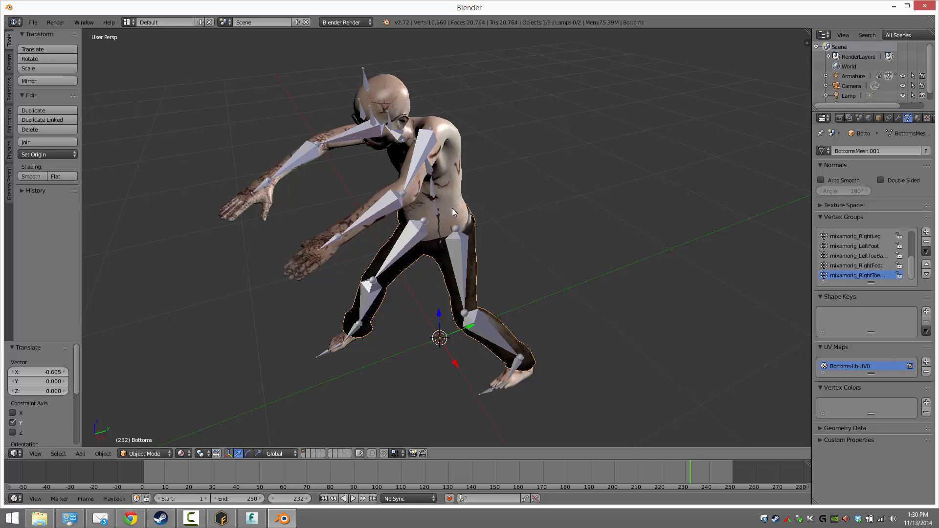
left_click(149, 453)
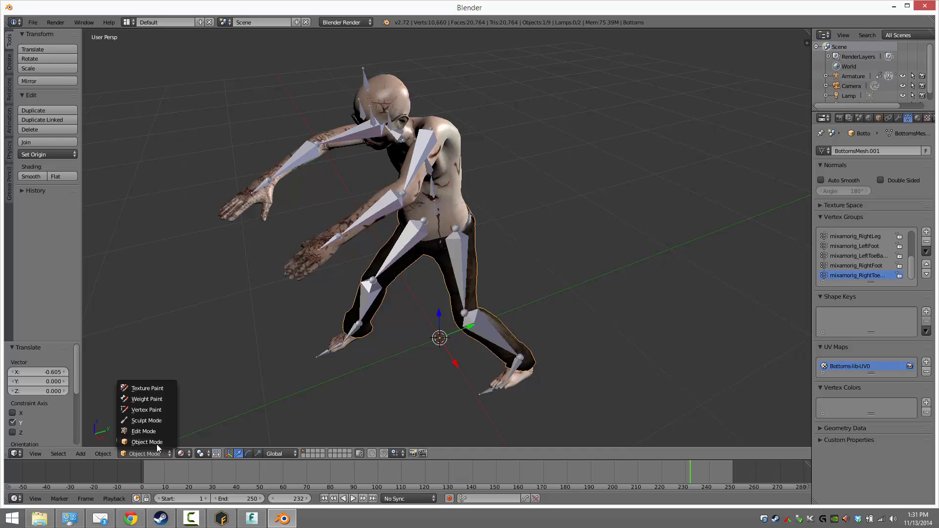
left_click(146, 431)
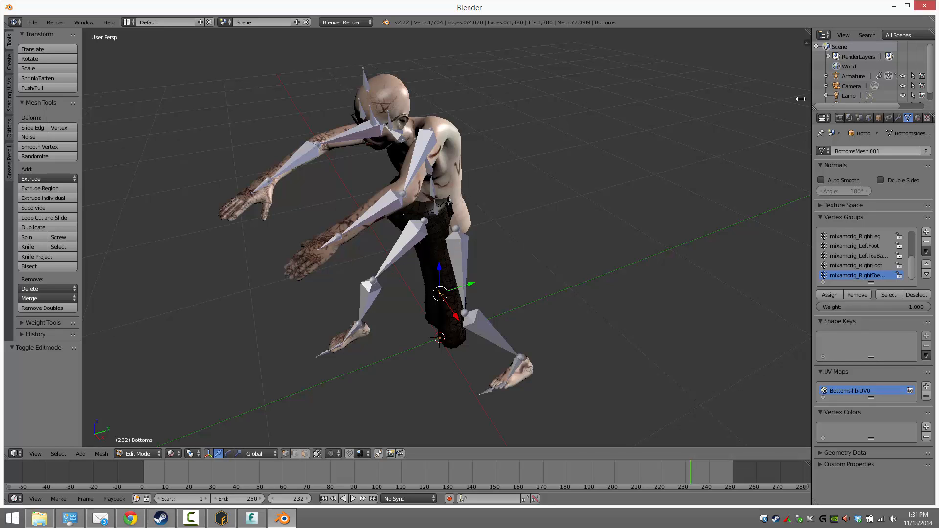
Enlarge the Outliner area and expand the Armature hierarchy to list its child meshes.
left_click_drag(811, 98, 619, 262)
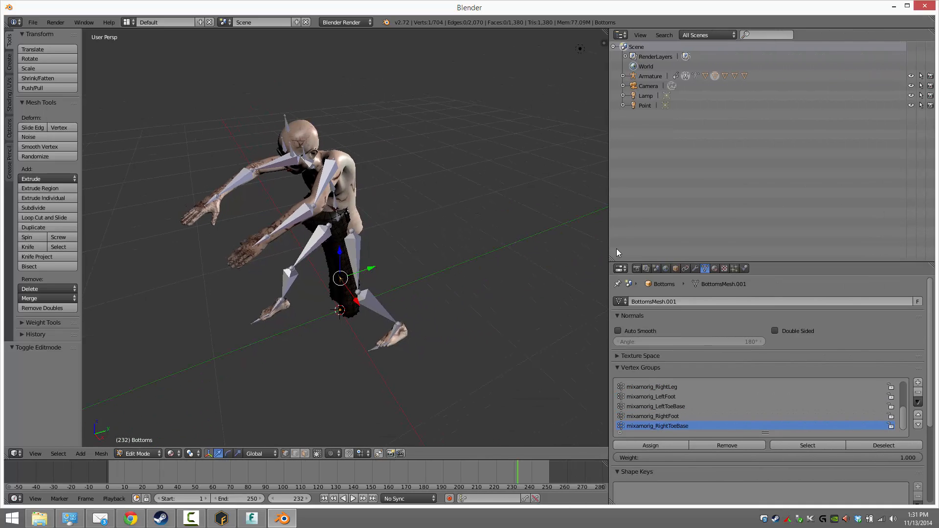
left_click(623, 77)
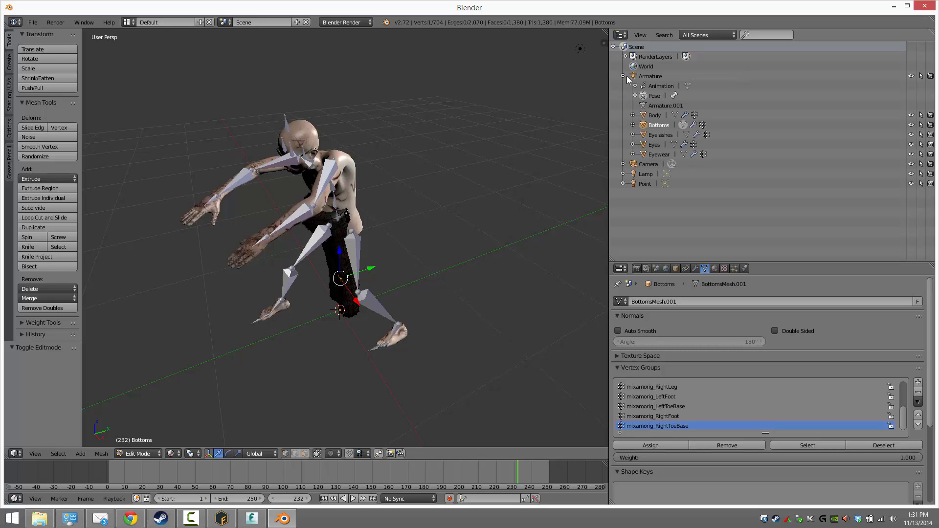
Leave Edit Mode on the Bottoms mesh, select the Body mesh, and open that in Edit Mode.
key("Tab")
right_click(341, 275)
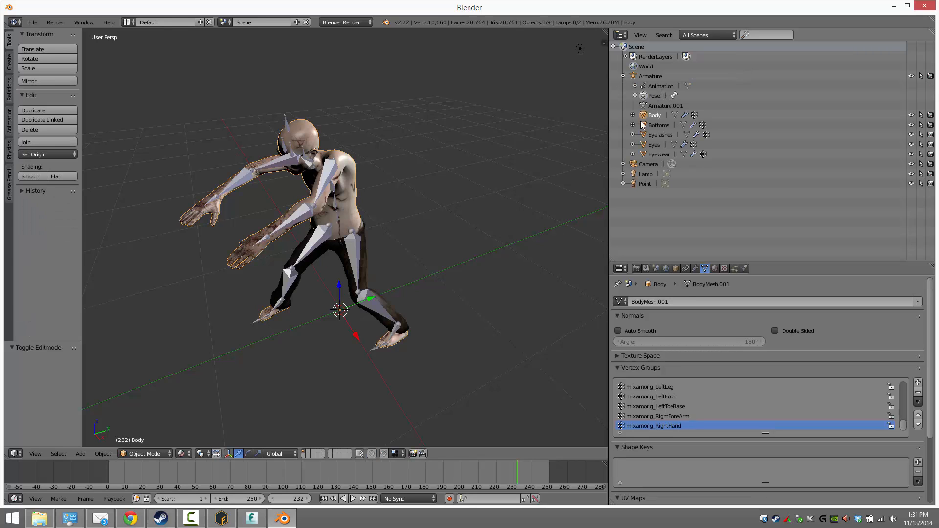
left_click(147, 454)
left_click(147, 431)
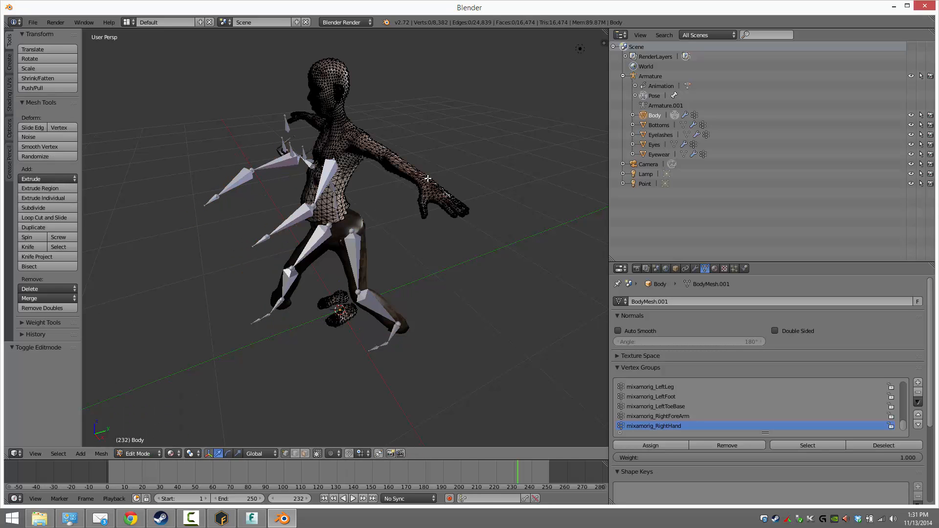
Examine the Body mesh's wireframe topology around the head, neck, shoulders and torso from several angles.
scroll(451, 247, "up", 6)
middle_click_drag(408, 189, 411, 340, "shift")
scroll(383, 279, "down", 3)
scroll(435, 249, "up", 3)
scroll(436, 248, "down", 7)
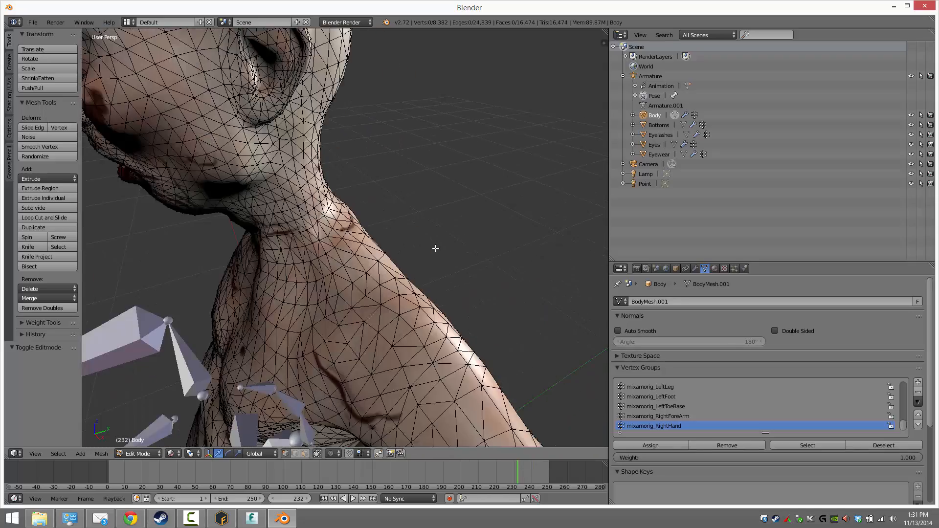
middle_click_drag(437, 248, 497, 244)
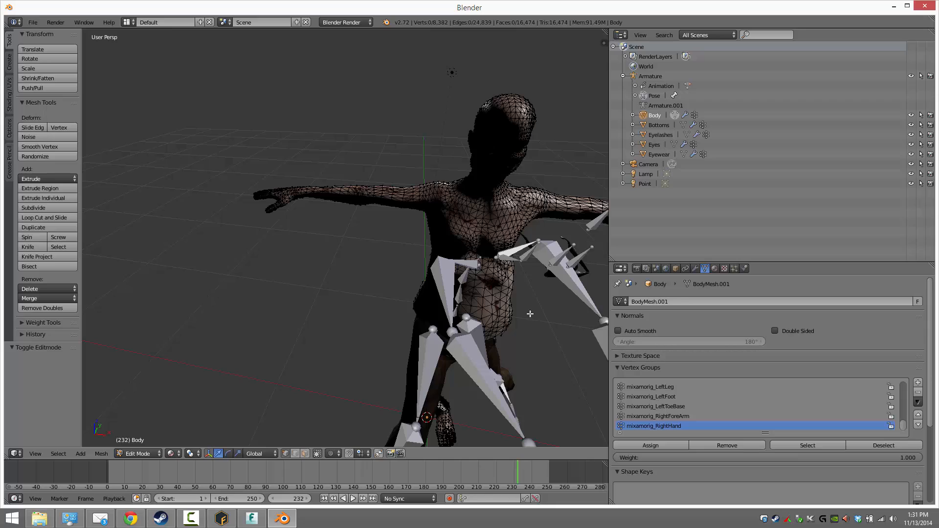
scroll(531, 314, "down", 3)
scroll(497, 240, "up", 3)
scroll(494, 238, "down", 2)
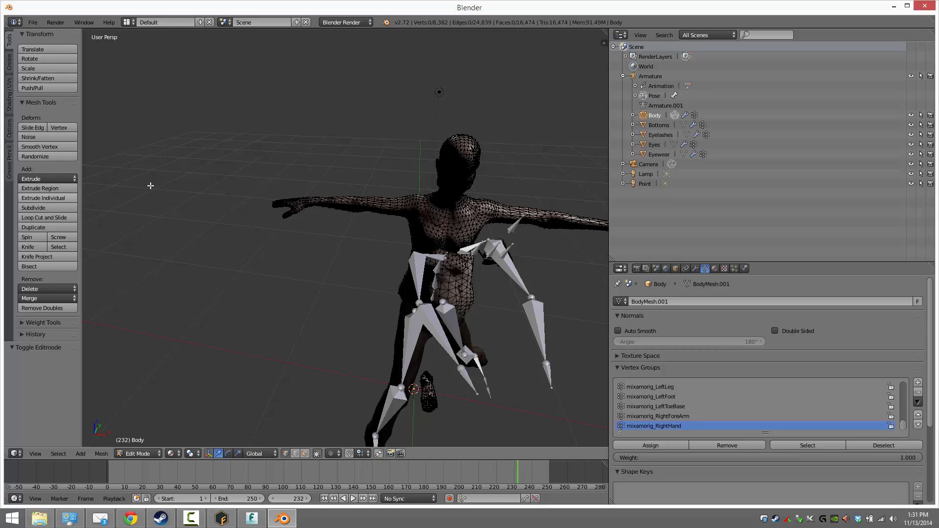
middle_click_drag(440, 292, 396, 265)
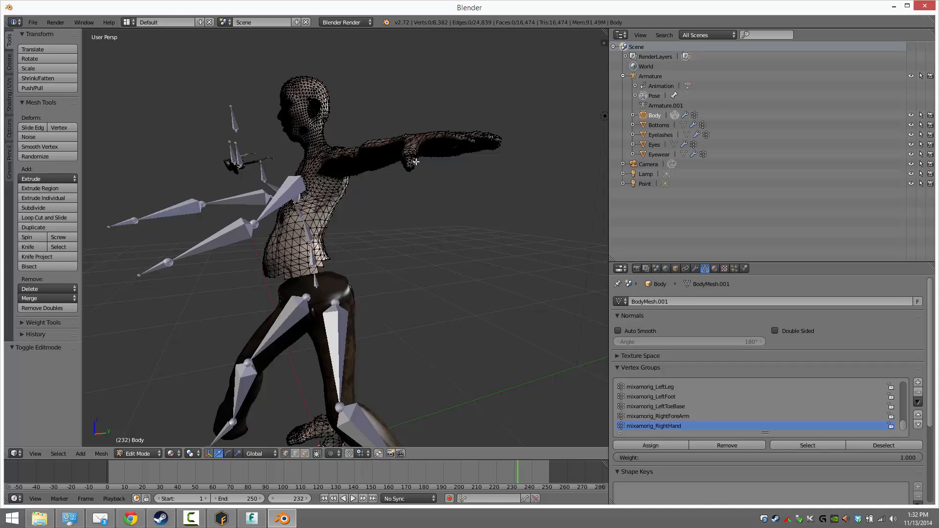
Return the Body mesh to Object Mode and play the walk animation, viewing the zombie from the side.
left_click(139, 453)
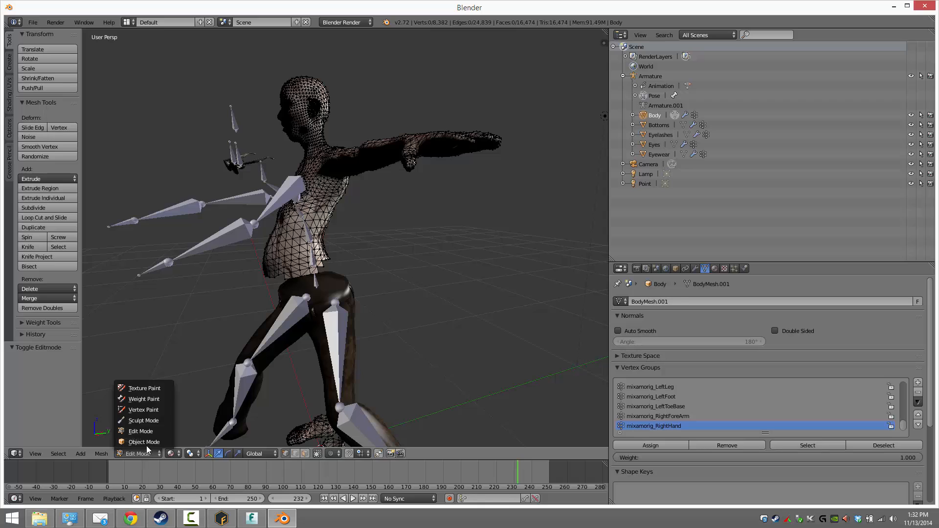
left_click(146, 444)
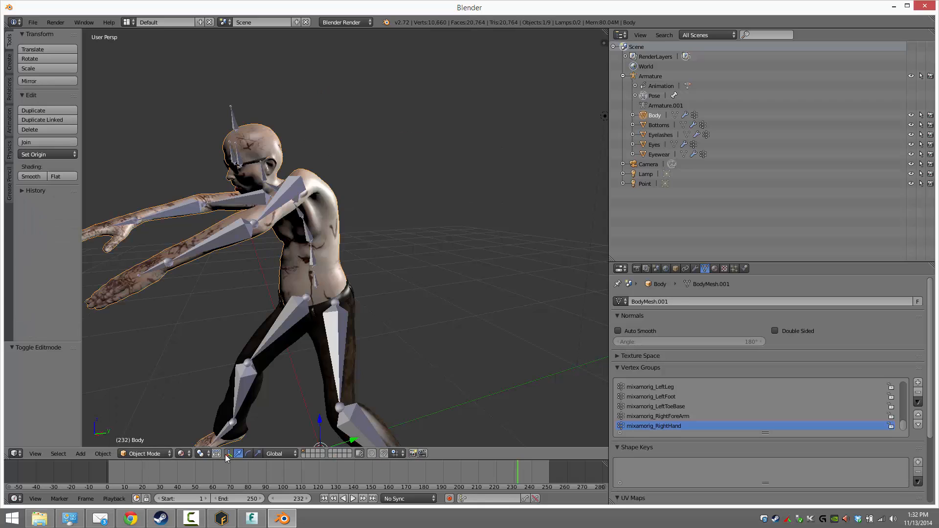
left_click(353, 499)
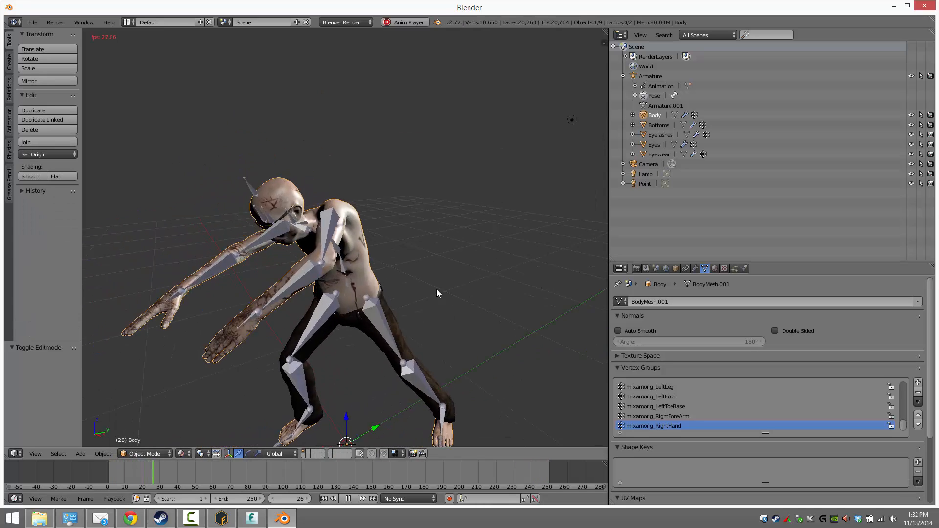
middle_click_drag(437, 294, 390, 269)
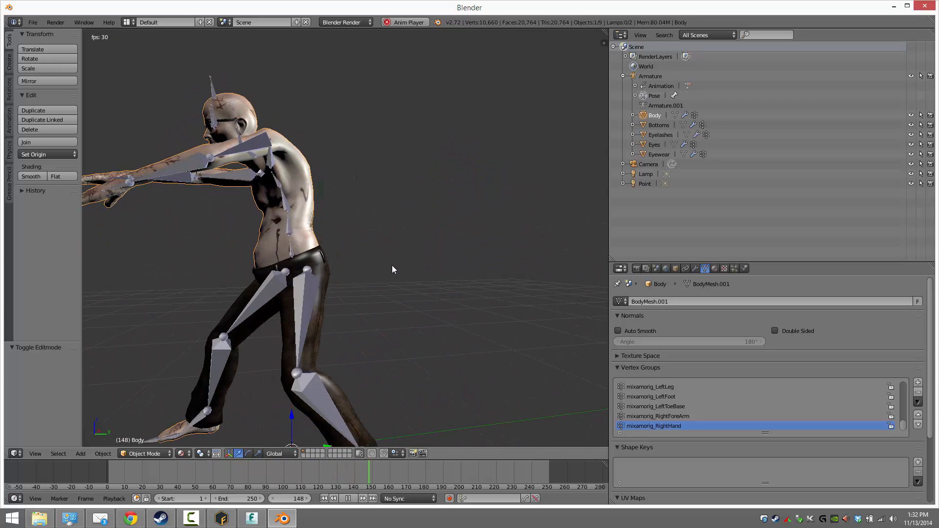